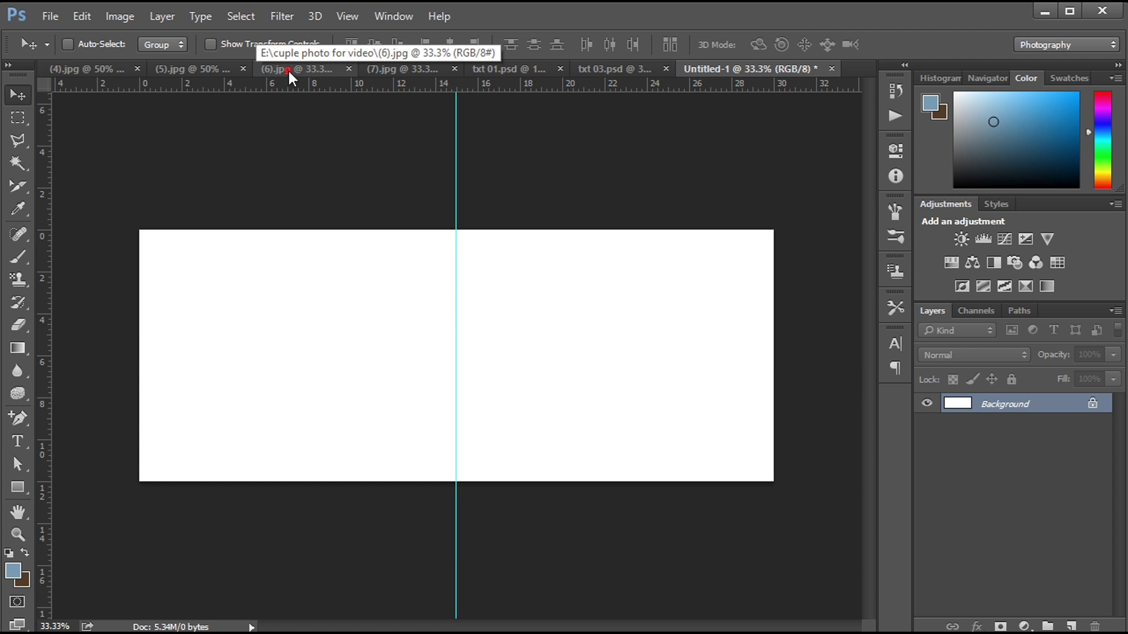
Step: Copy the sunset couple photo (5).jpg, close it, and paste it into the Untitled-1 spread
left_click(288, 71)
left_click(235, 69)
key("ctrl+a")
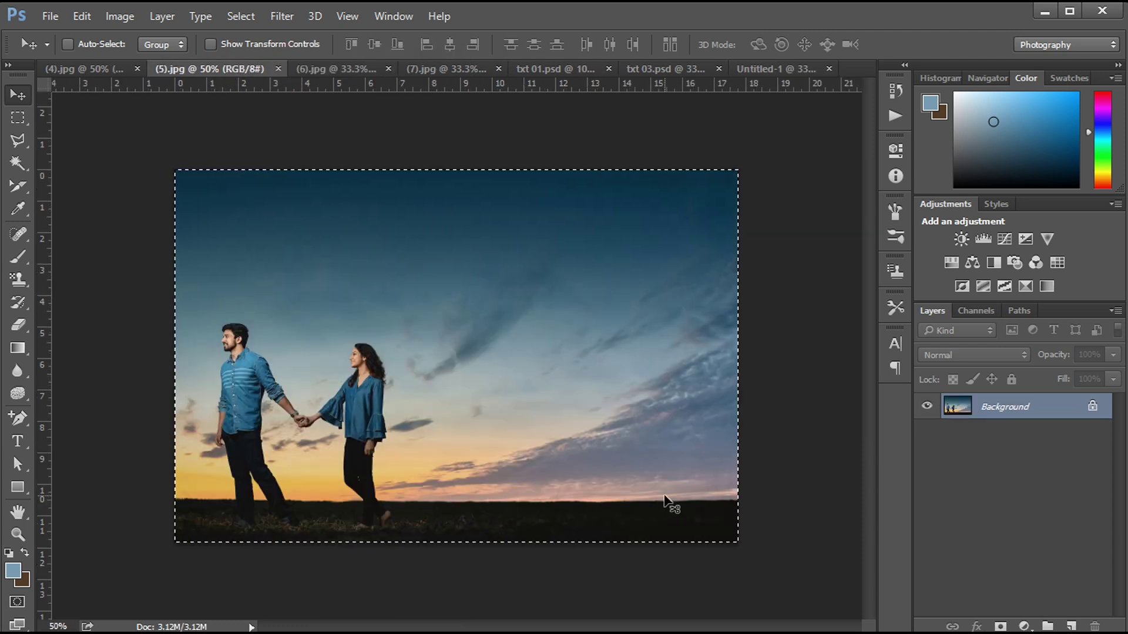
left_click(278, 69)
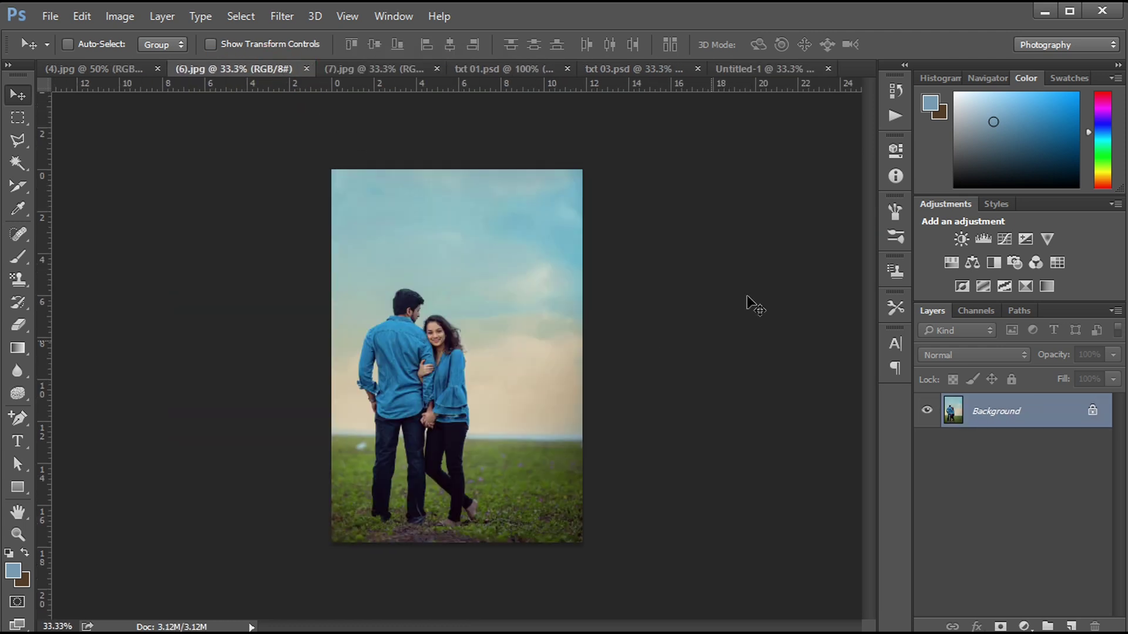
left_click(749, 70)
key("ctrl+v")
mouse_move(609, 379)
left_mouse_down()
mouse_move(542, 363)
mouse_move(655, 363)
left_mouse_up()
Step: Scale the sunset photo to about 78% and place it on the left page
key("ctrl+t")
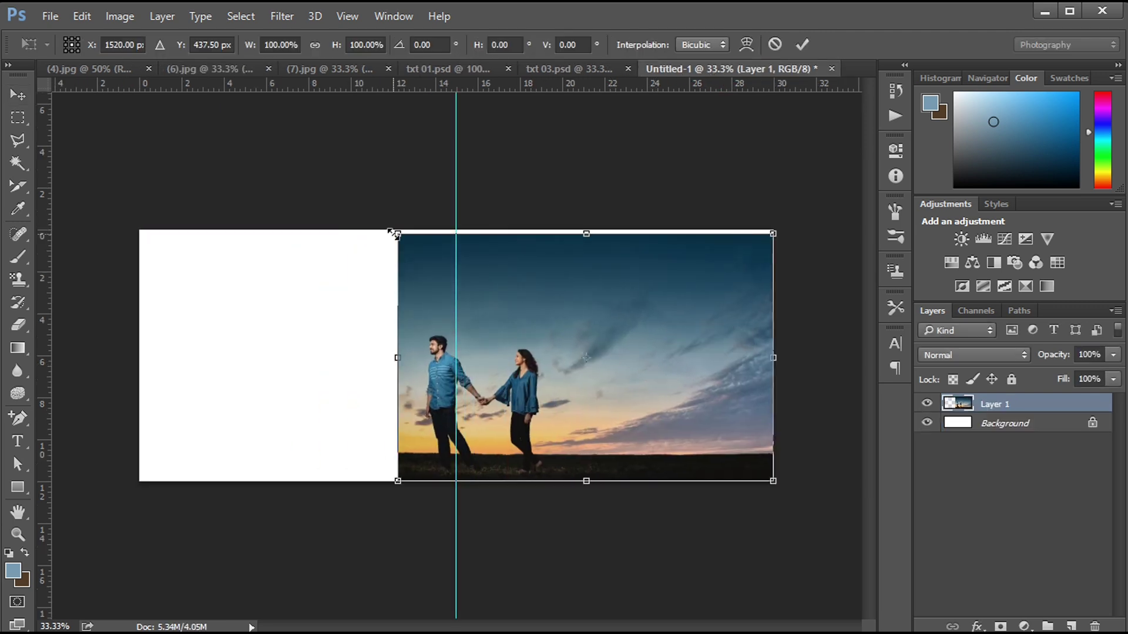
left_click_drag(392, 233, 438, 255)
left_click_drag(504, 315, 276, 321)
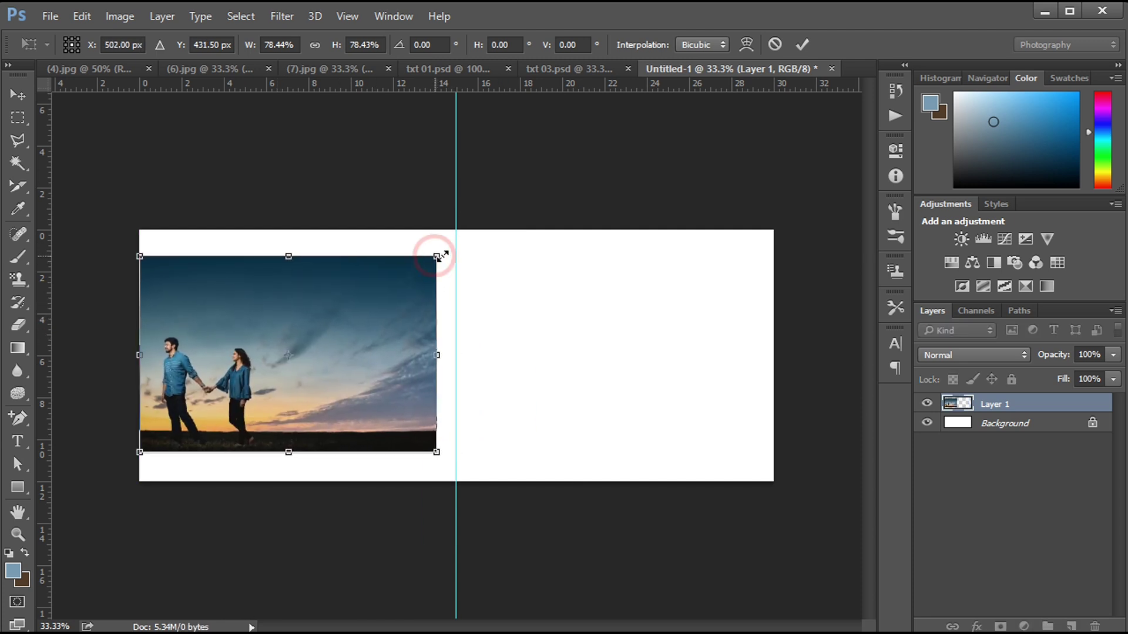
left_click_drag(439, 256, 448, 248)
left_click_drag(387, 288, 388, 293)
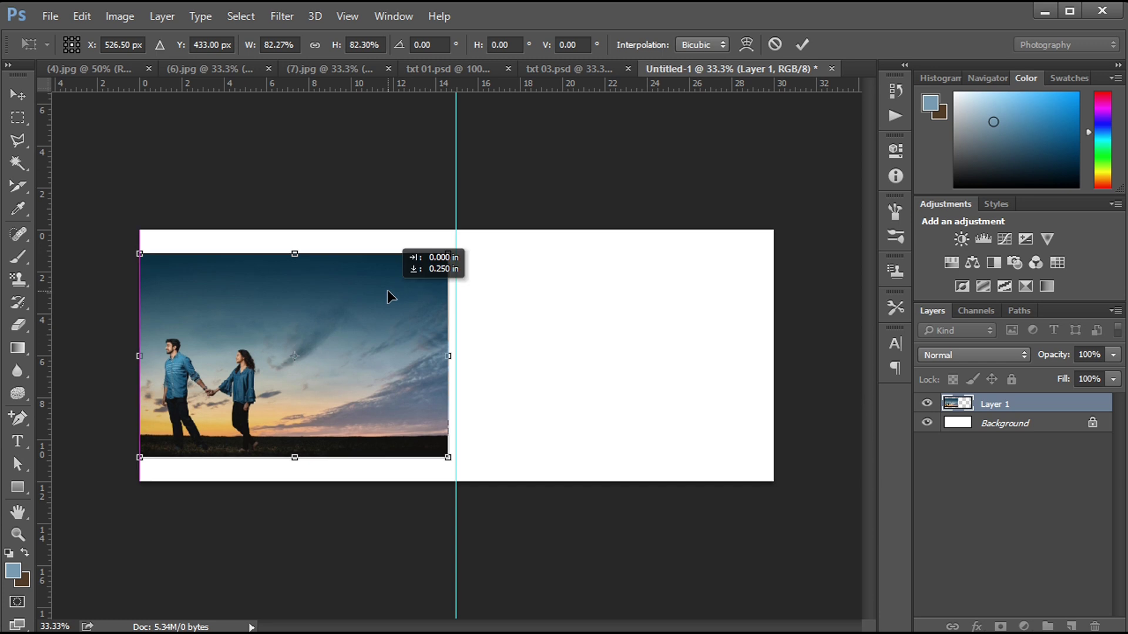
key("Up")
key("Up")
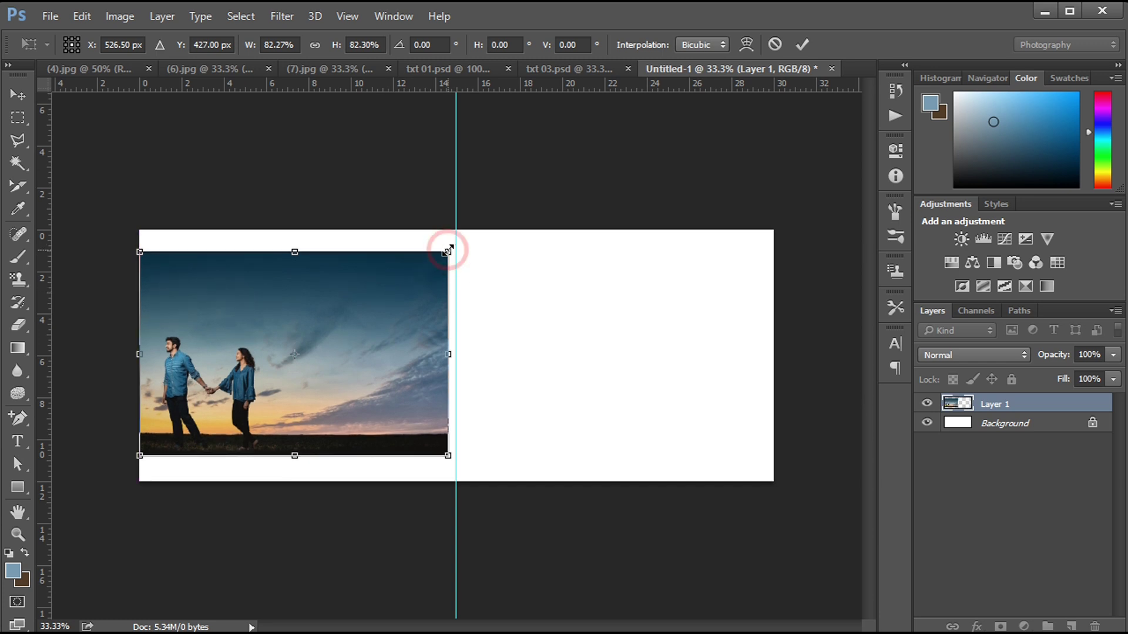
left_click_drag(449, 249, 441, 257)
key("Return")
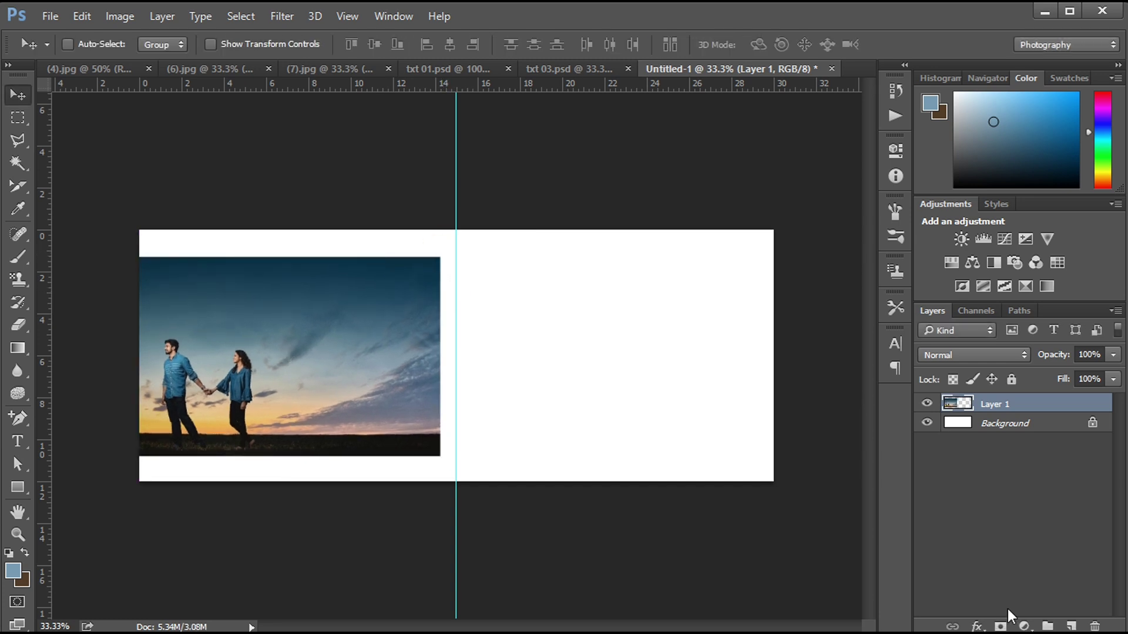
Step: Vertically centre the sunset photo with the Background, then nudge it upward
left_click(1015, 427, "ctrl")
left_click(373, 47)
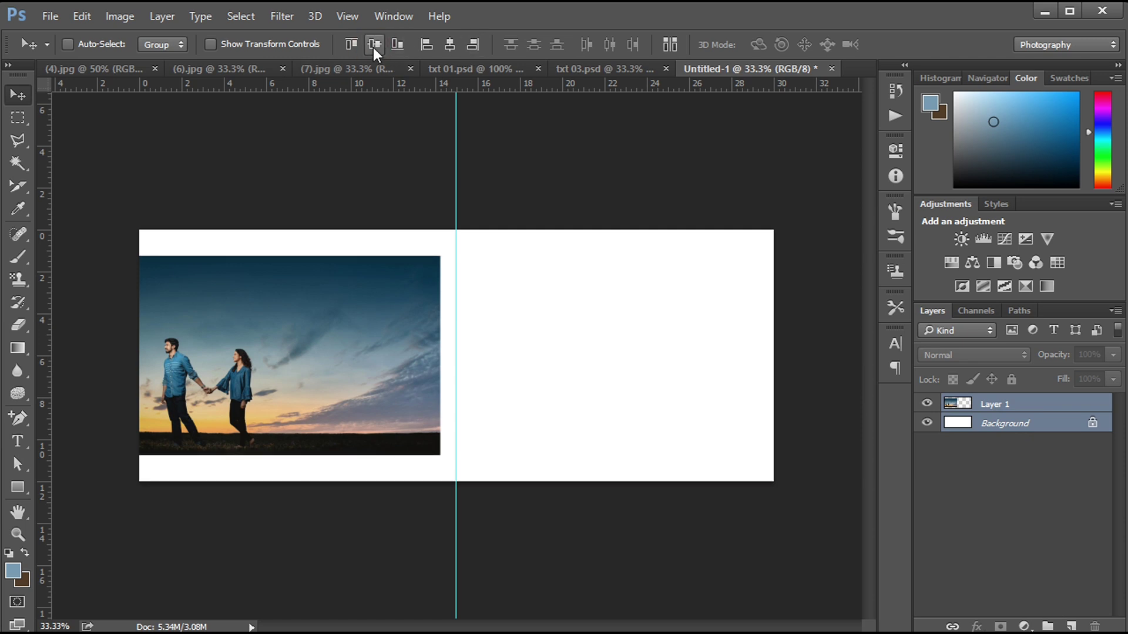
left_click(1023, 412)
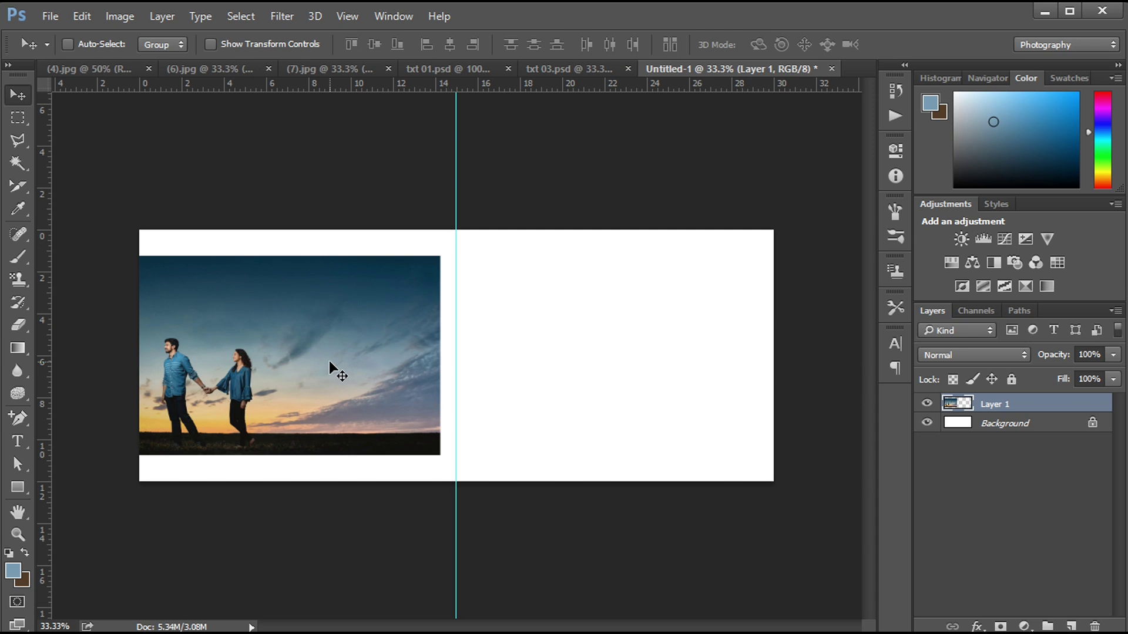
key("shift+Up")
key("shift+Up")
key("shift+Up")
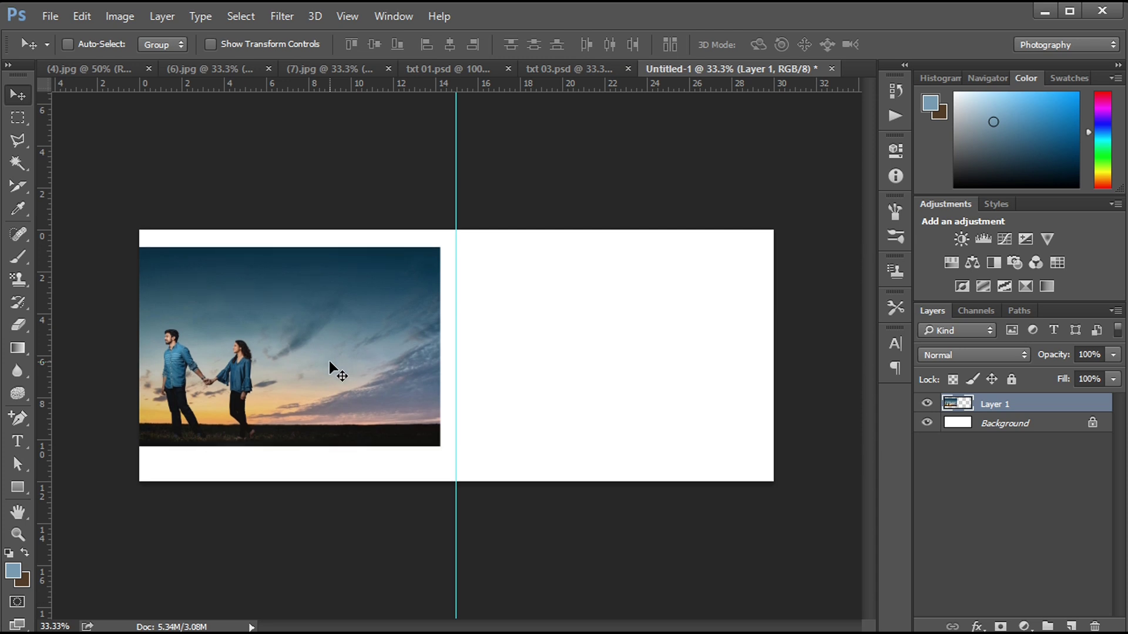
Step: Draw a full-height rectangle along the right page's edge
left_click(18, 488)
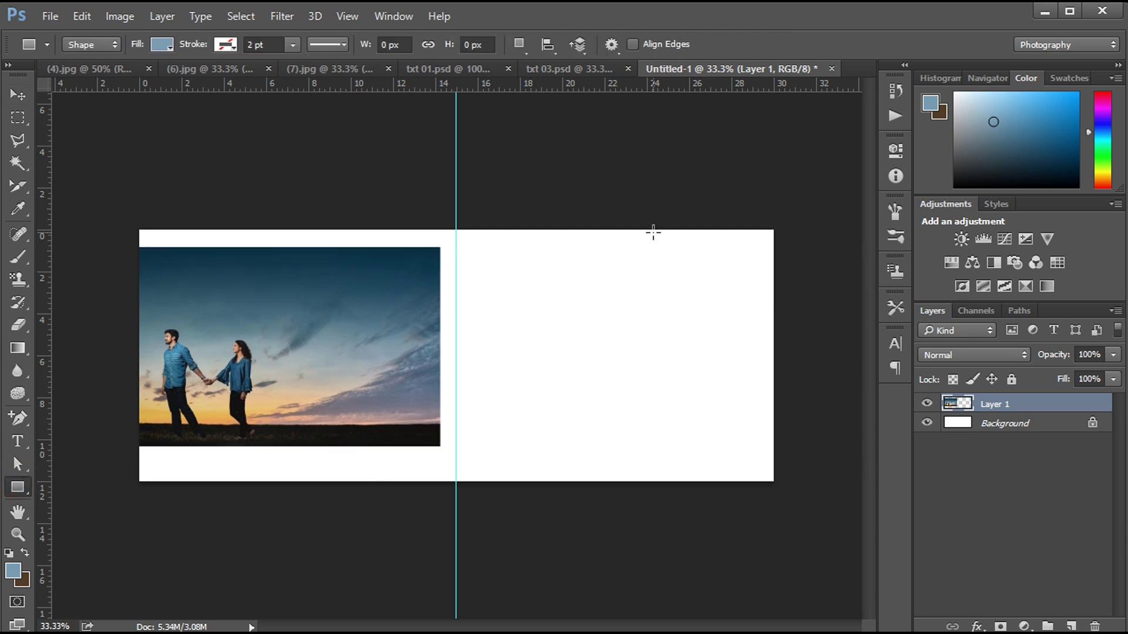
left_click_drag(648, 230, 778, 486)
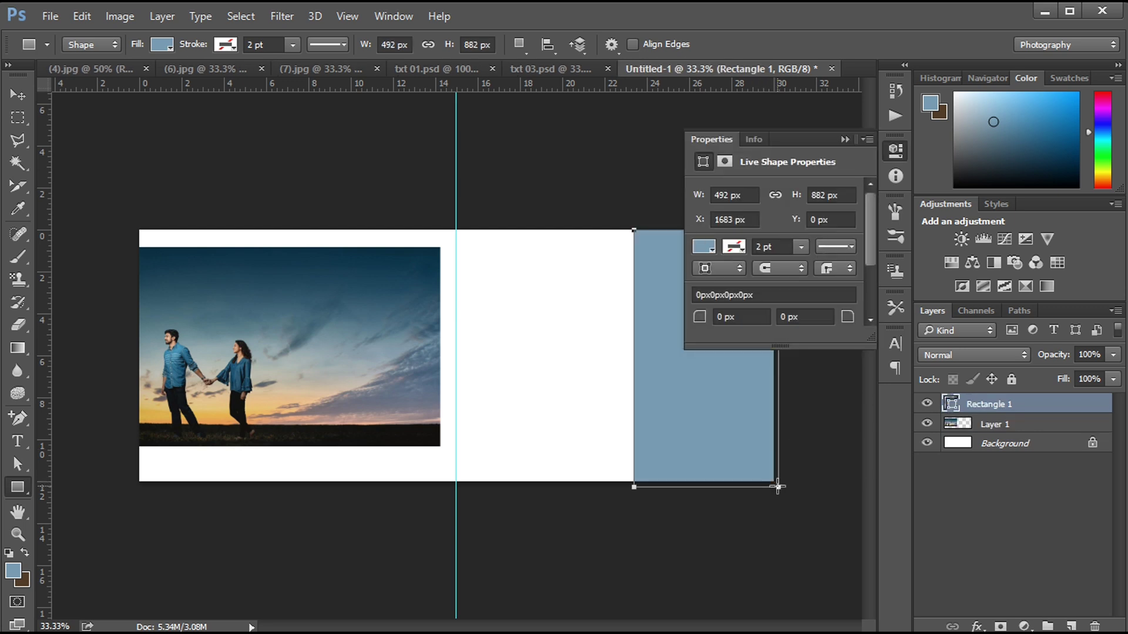
left_click(841, 141)
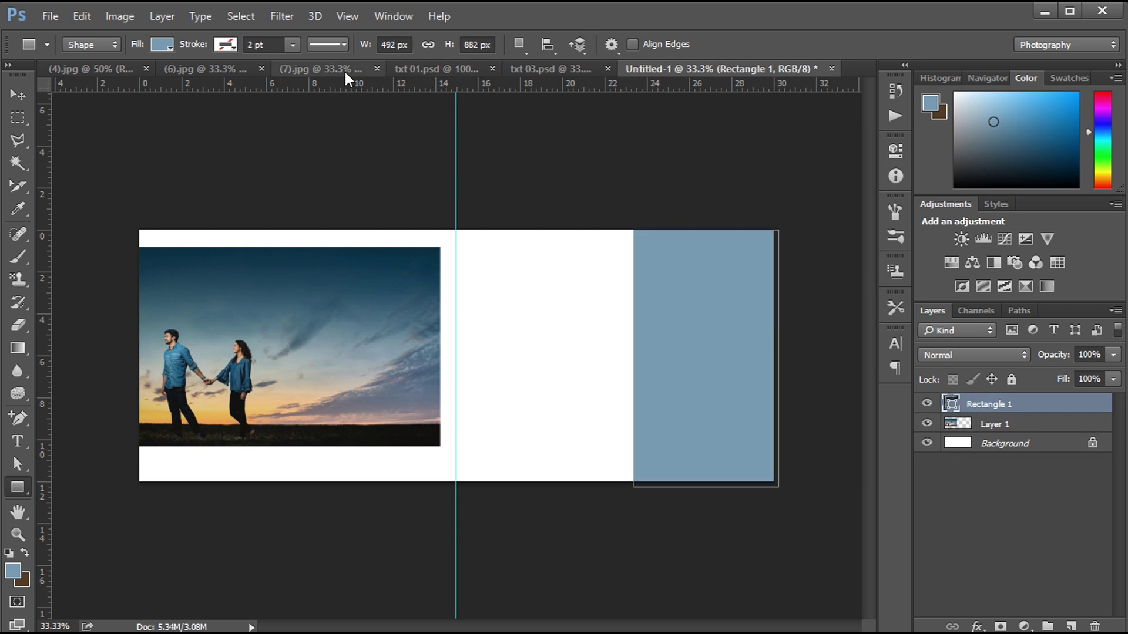
Step: Copy the standing couple portrait (6).jpg into the spread and clip it into Rectangle 1
left_click(251, 69)
key("ctrl+a")
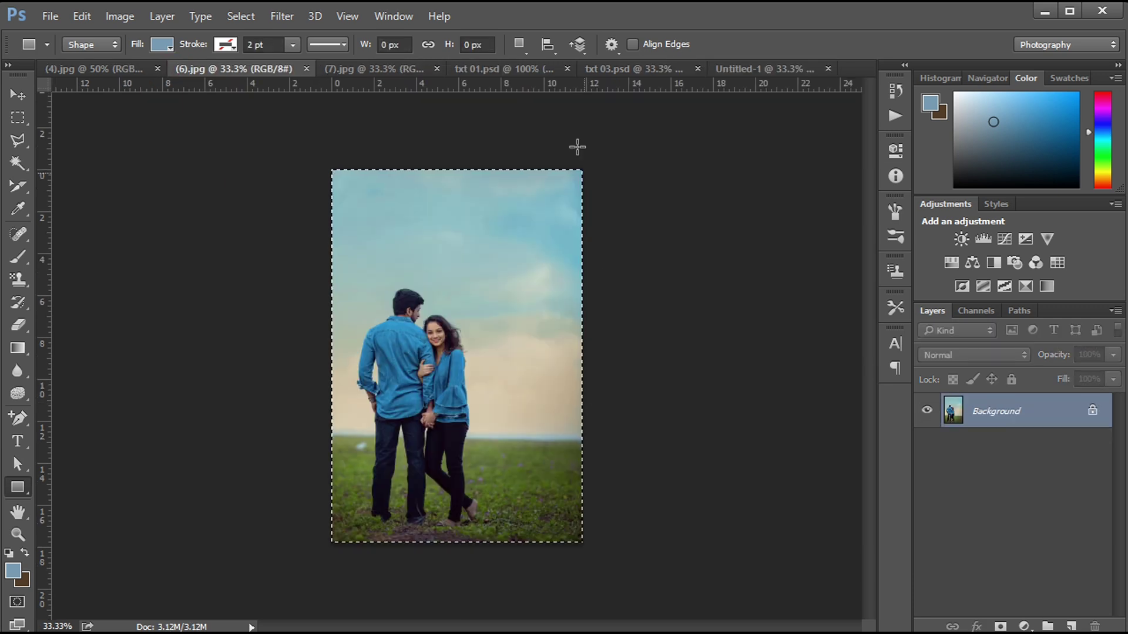
left_click(306, 69)
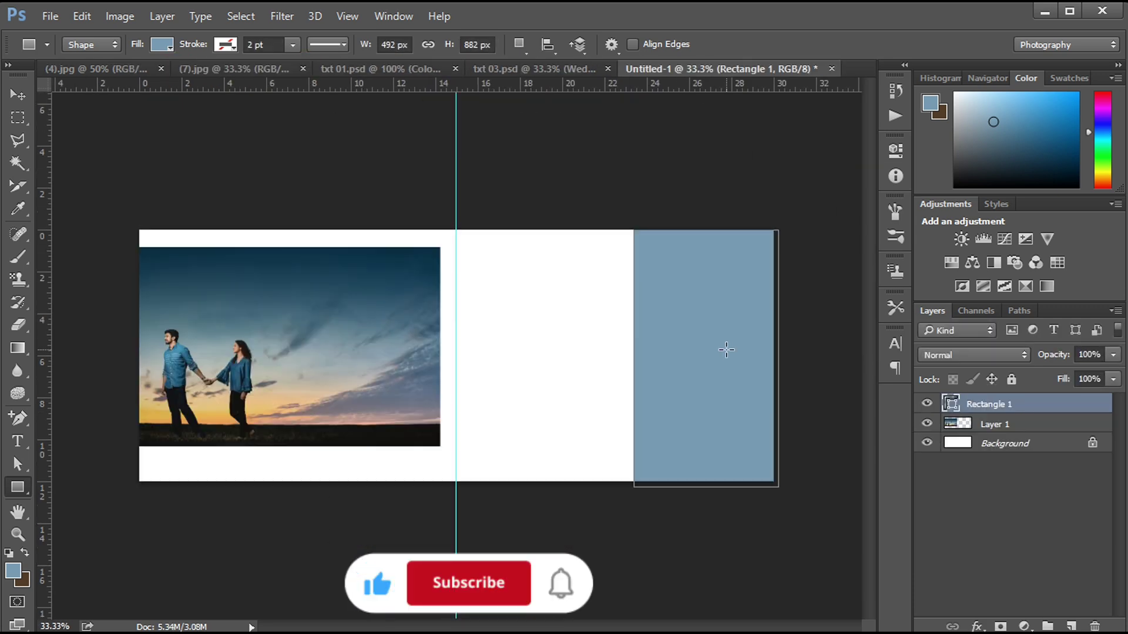
key("ctrl+v")
key("v")
mouse_move(543, 315)
left_mouse_down()
mouse_move(759, 315)
mouse_move(801, 249)
left_mouse_up()
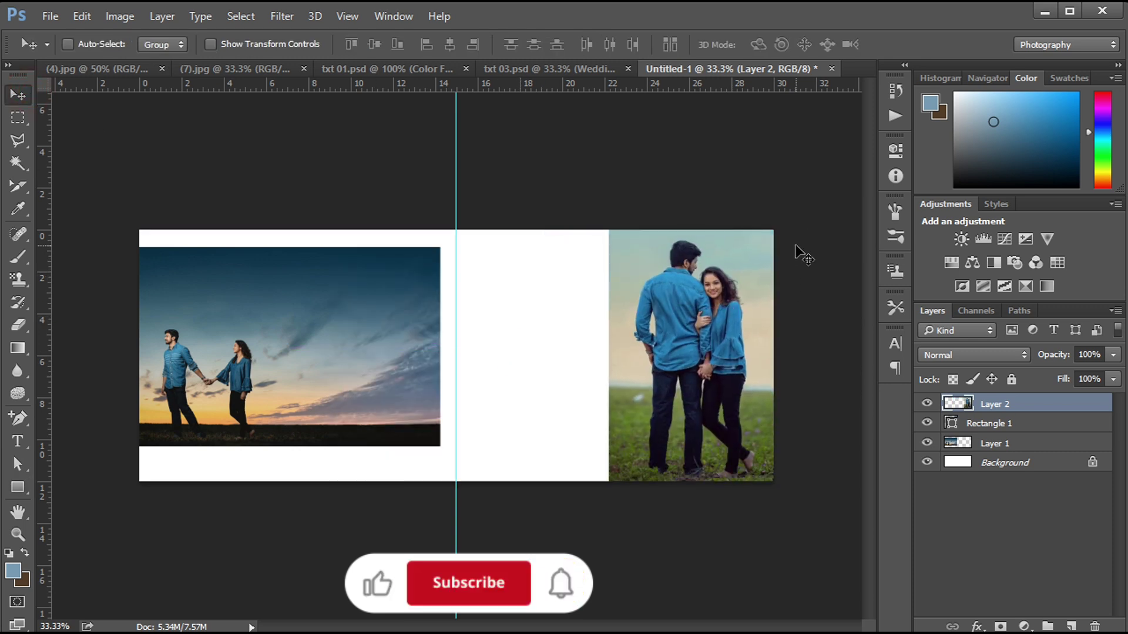
left_click(1029, 407, "alt")
Step: Scale the clipped portrait to about 81% so it fits the rectangle's bottom edge
key("ctrl+t")
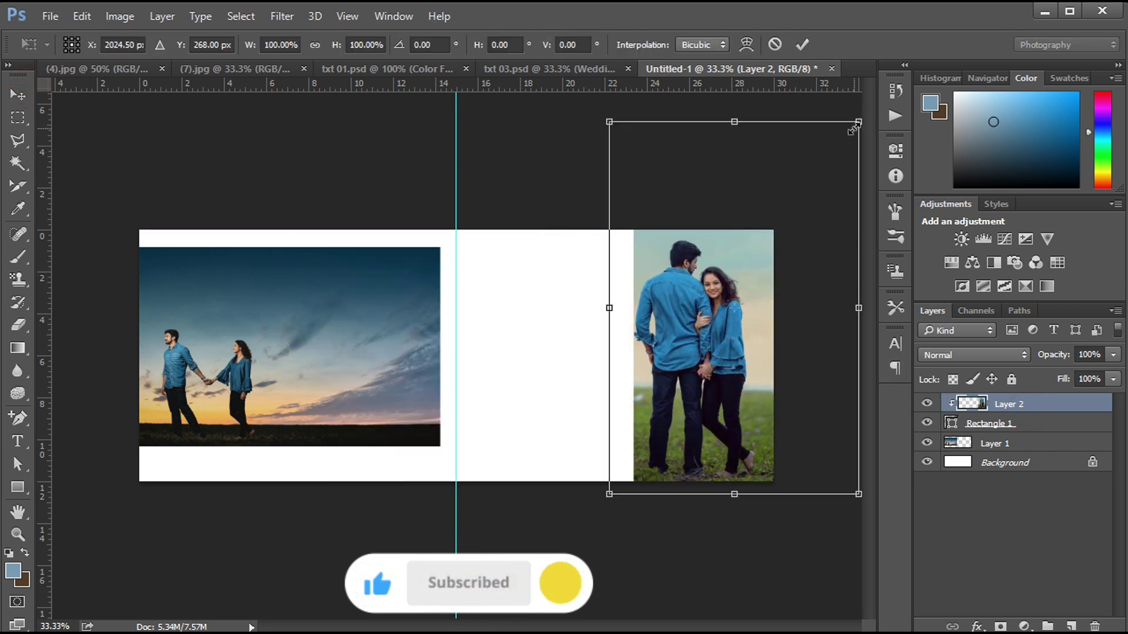
left_click_drag(852, 128, 832, 156)
left_click_drag(729, 323, 684, 295)
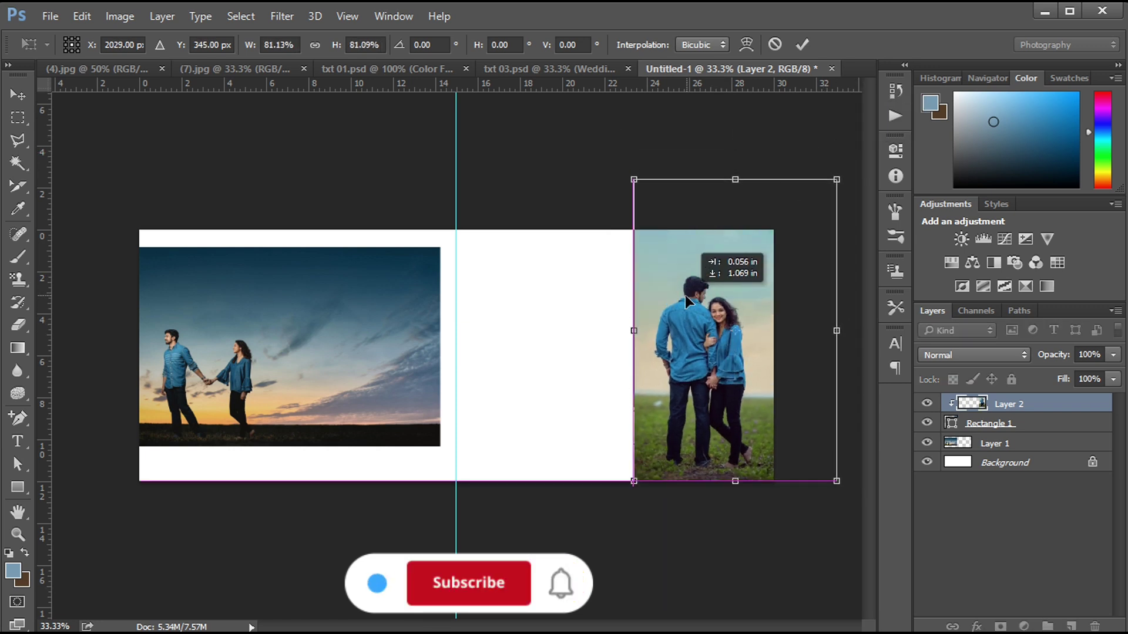
left_click_drag(837, 179, 830, 190)
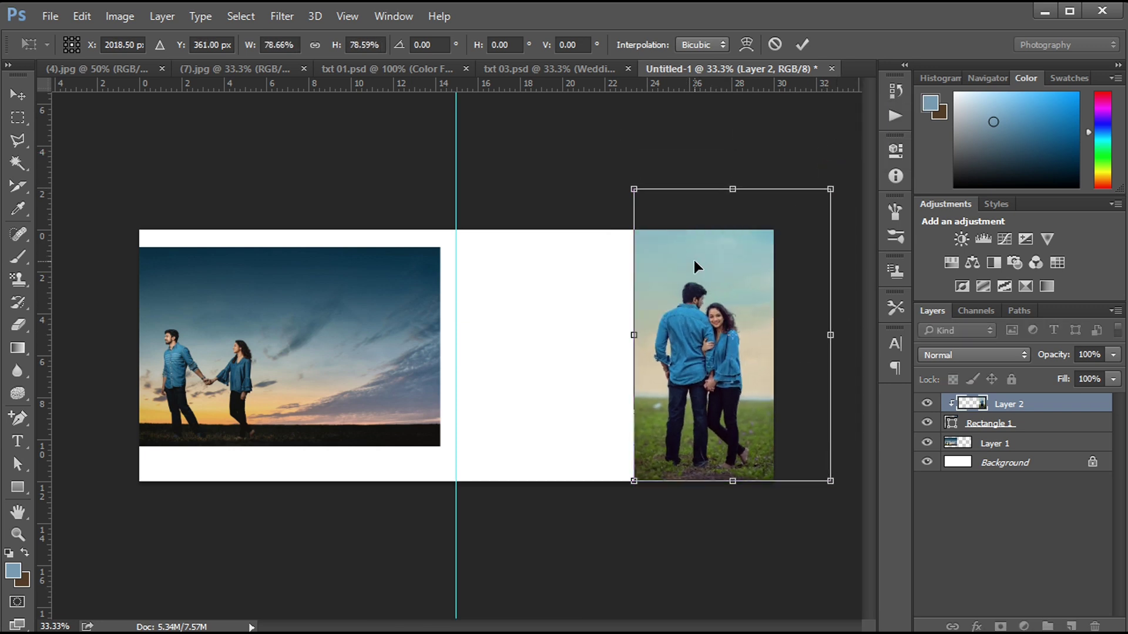
key("Return")
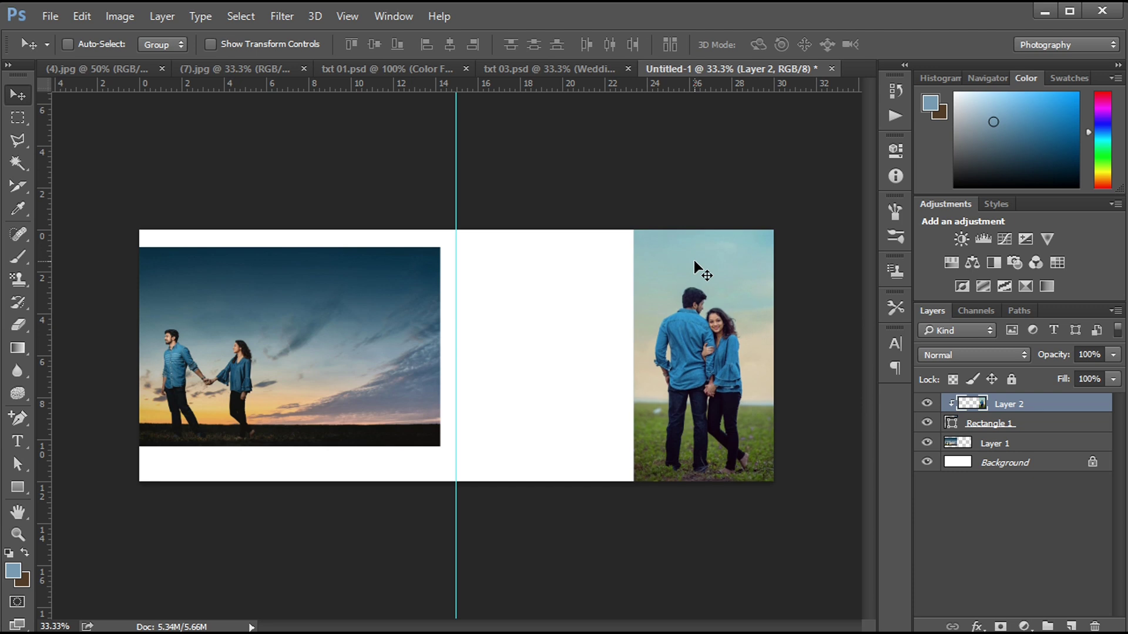
left_click(571, 370, "ctrl")
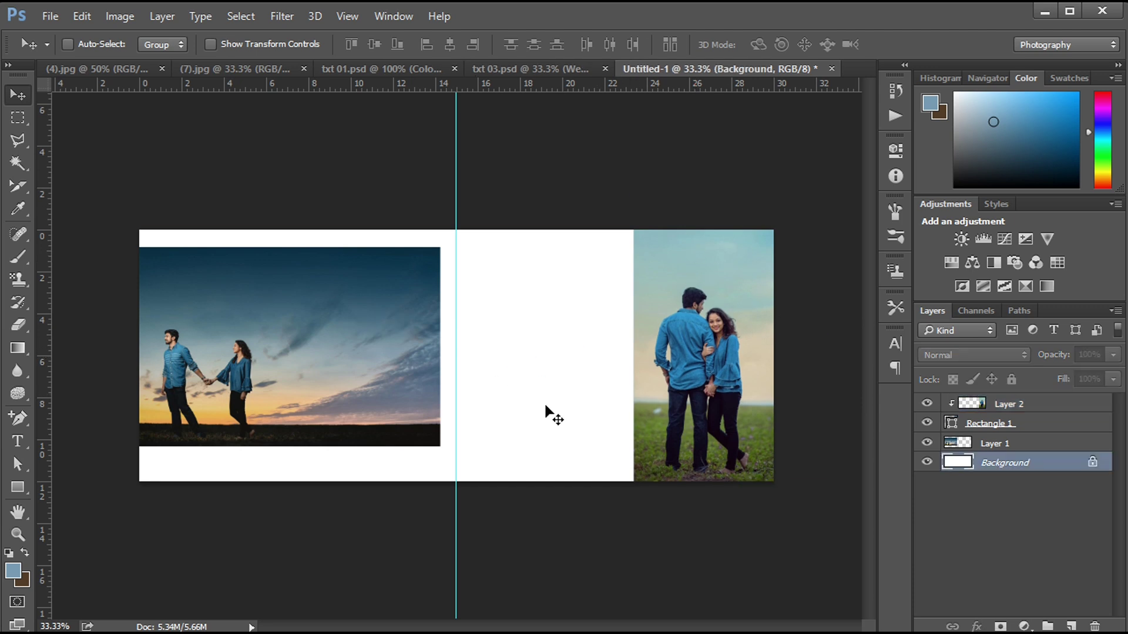
Step: Enlarge the Layer 1 sunset photo to about 105% so its right edge meets the centre guide
left_click(17, 487)
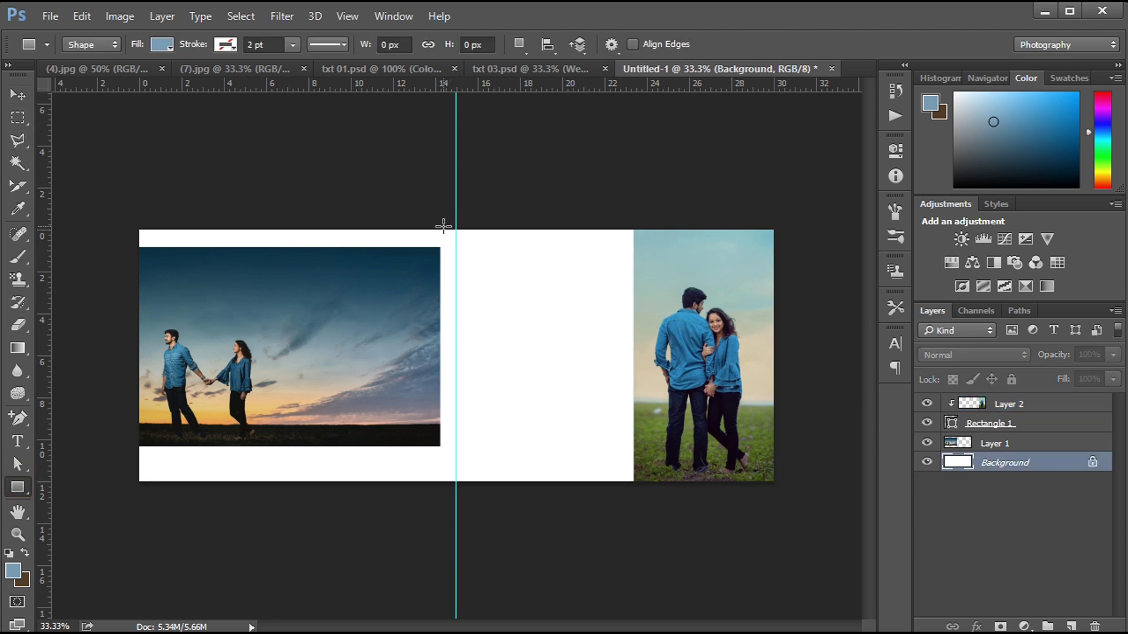
left_click(392, 342, "ctrl")
key("ctrl+t")
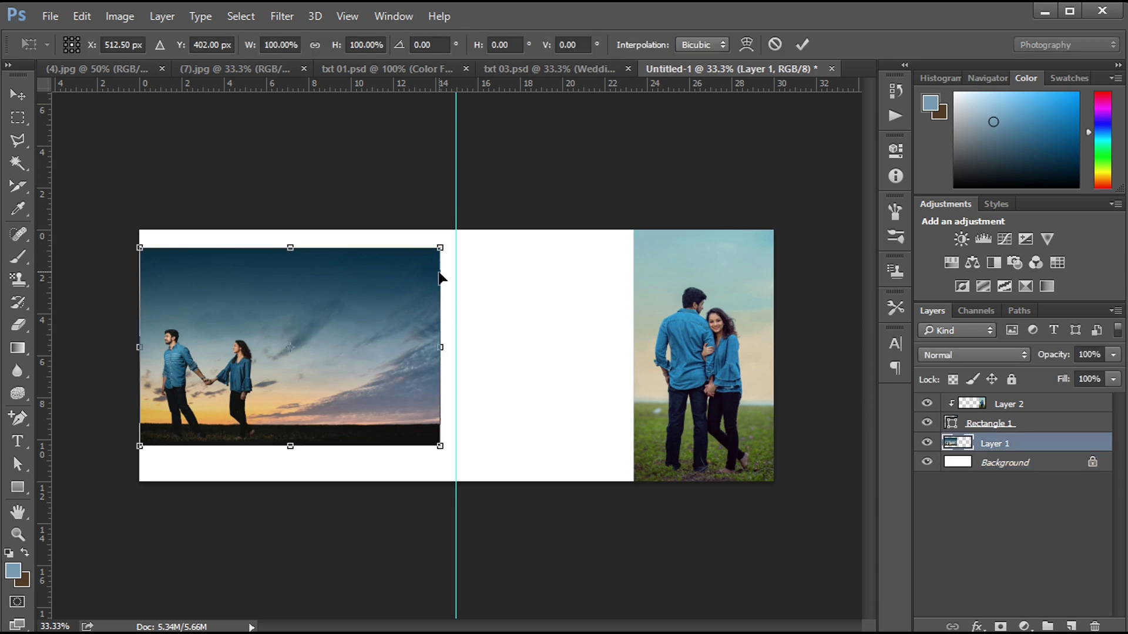
left_click_drag(440, 247, 449, 234)
left_click_drag(441, 446, 457, 453)
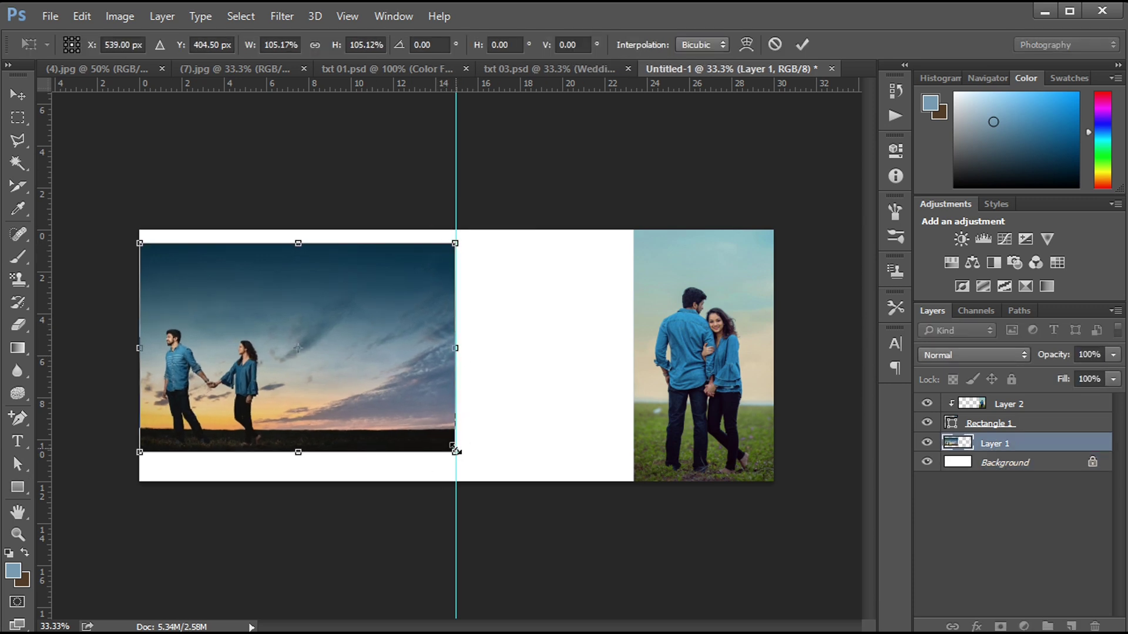
key("Return")
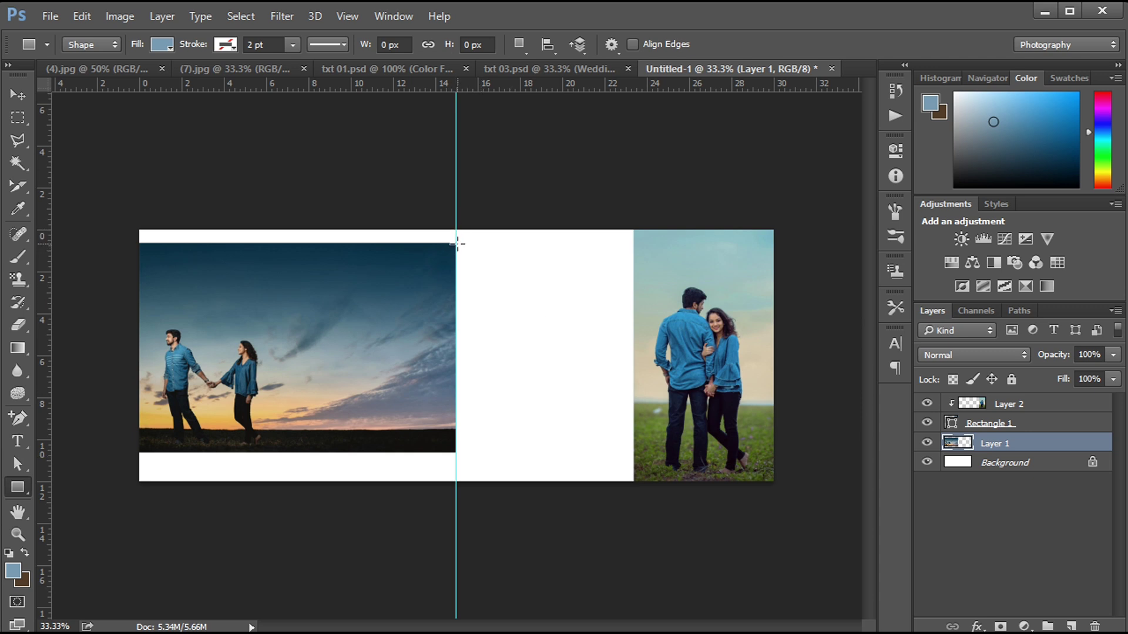
Step: Draw a middle rectangle from the centre guide and copy the whole (4).jpg kissing couple photo
left_click_drag(457, 243, 633, 418)
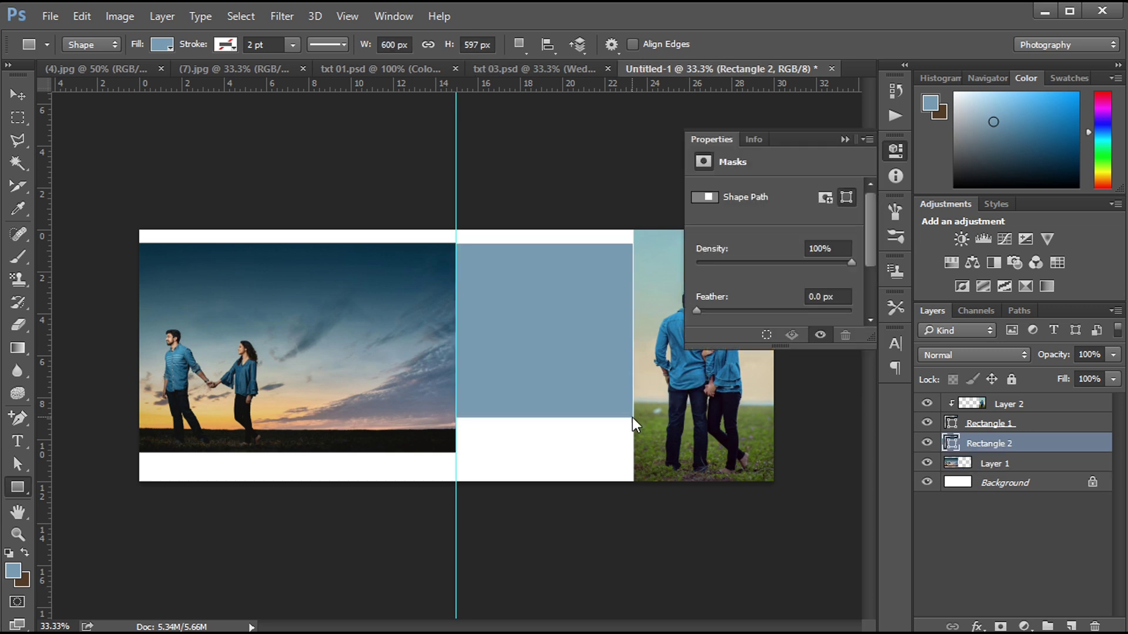
left_click(841, 139)
left_click(107, 67)
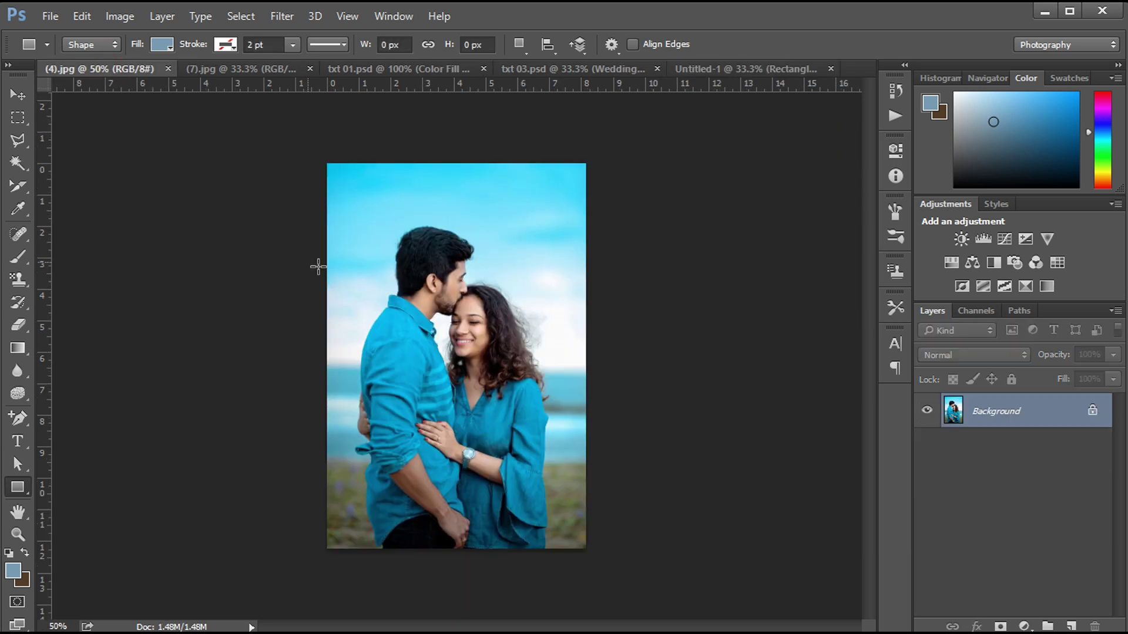
key("ctrl+a")
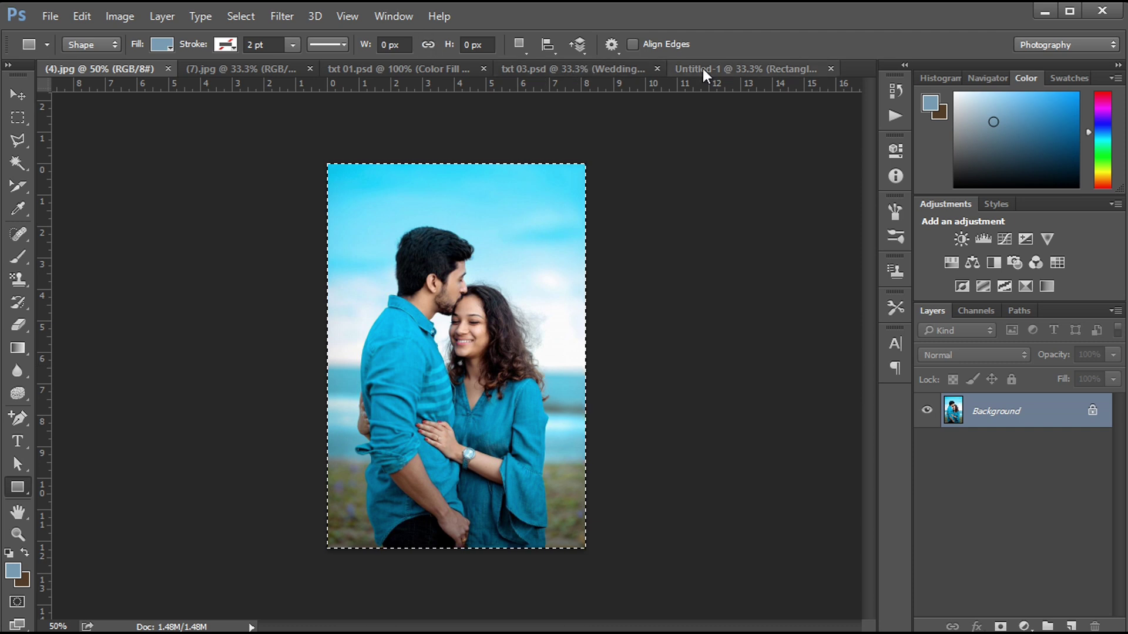
left_click(702, 68)
Step: Paste the kissing couple photo, clip it into Rectangle 2, and enlarge it to about 103%
key("v")
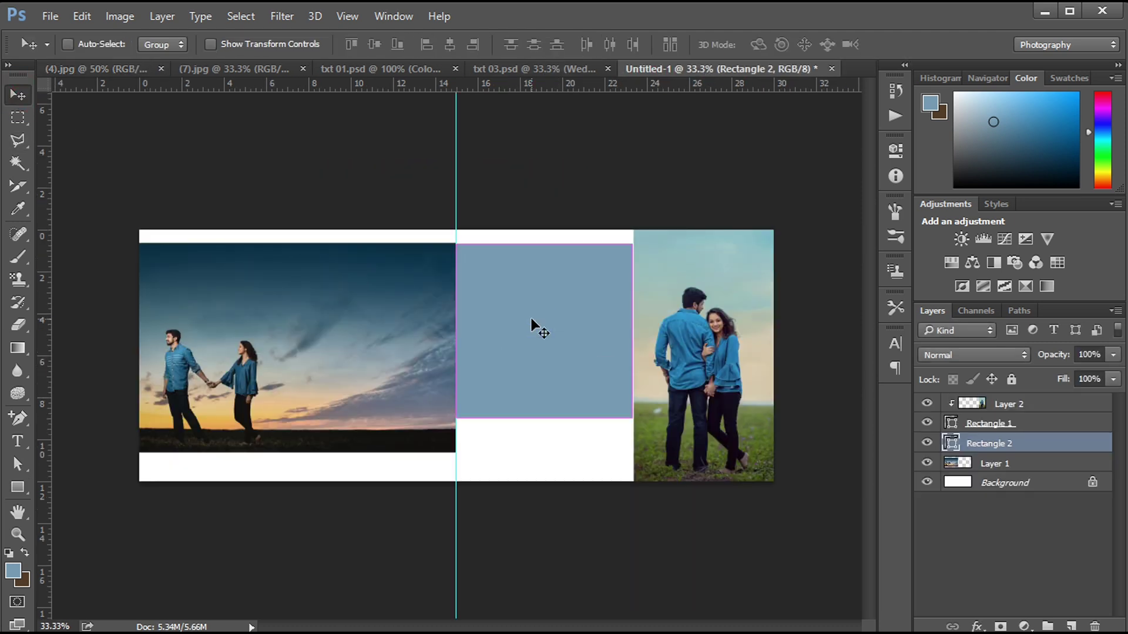
key("ctrl+v")
left_click_drag(492, 340, 583, 340)
left_click(1038, 447, "alt")
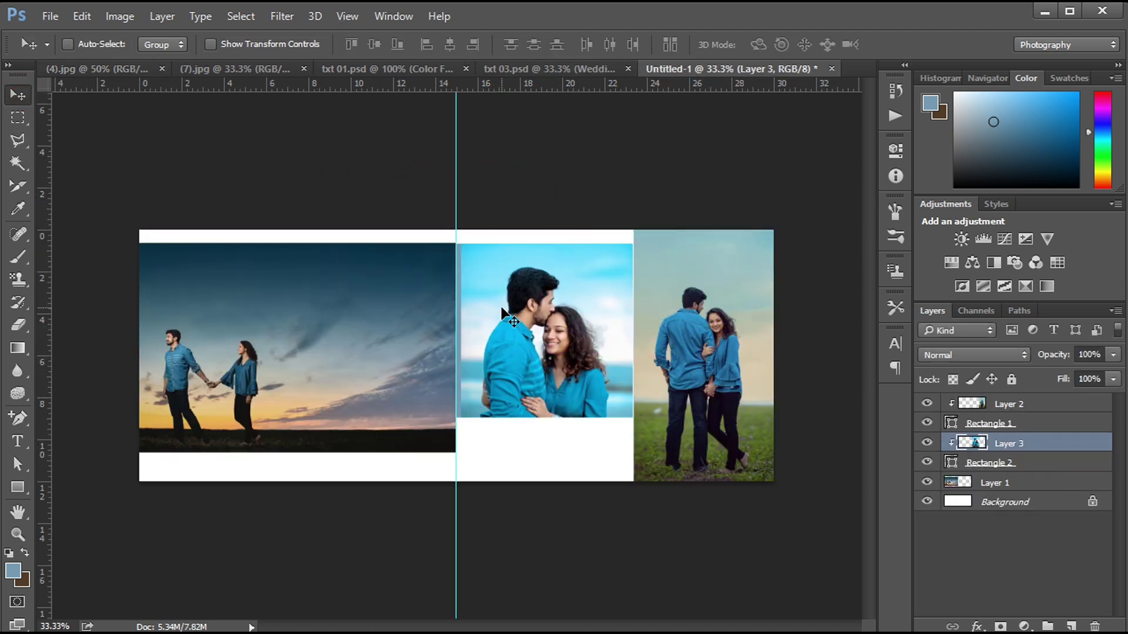
key("ctrl+t")
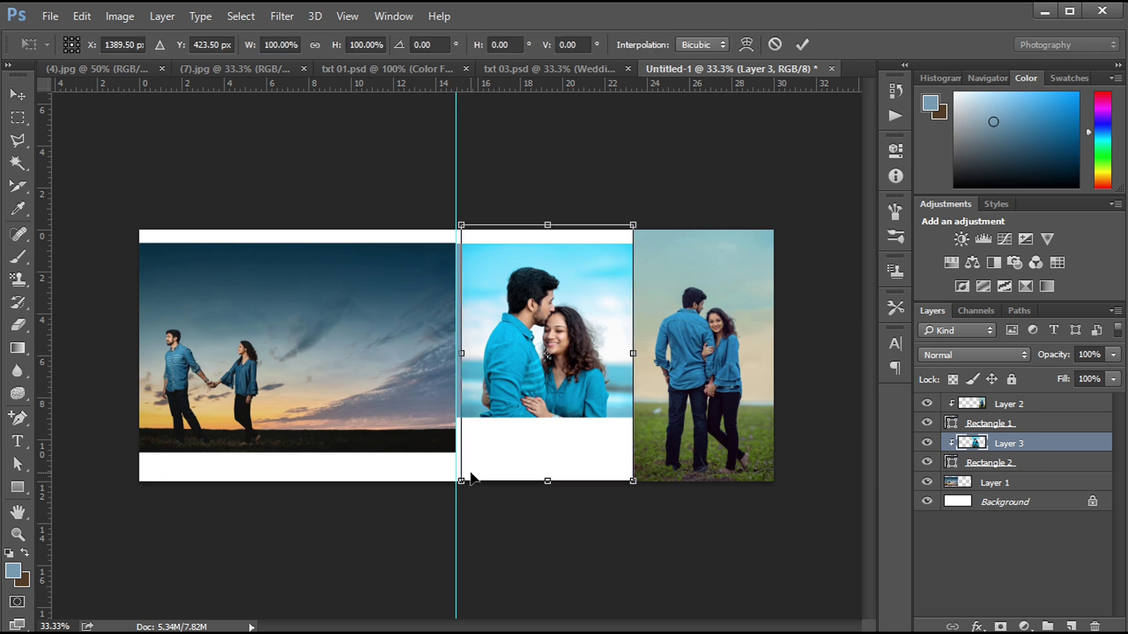
left_click_drag(462, 482, 457, 481)
left_click_drag(550, 337, 552, 325)
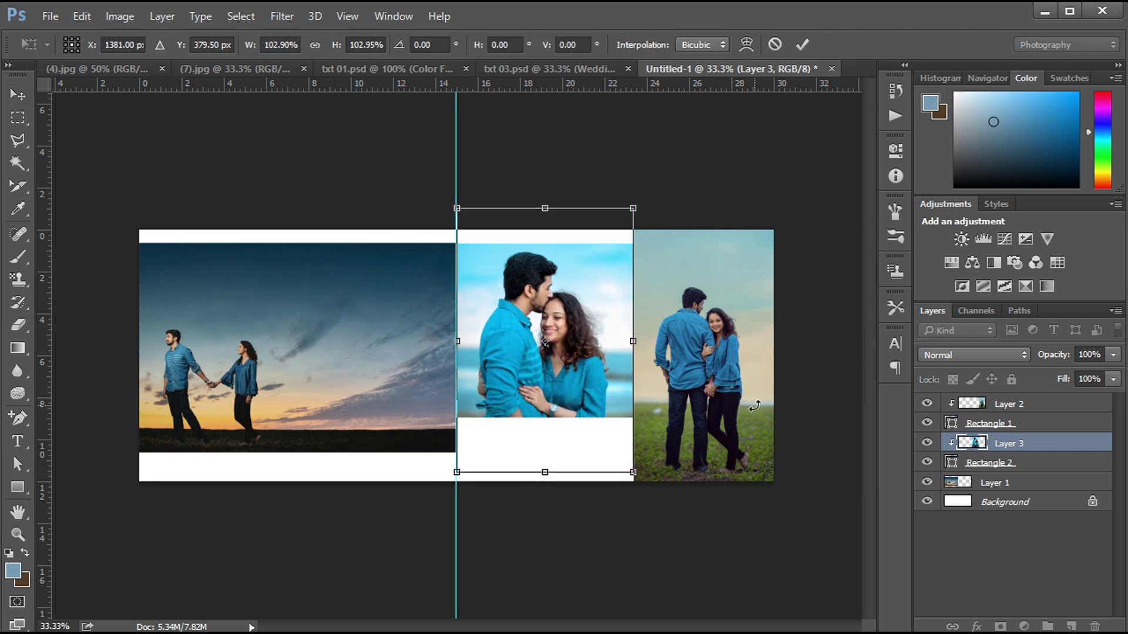
key("Return")
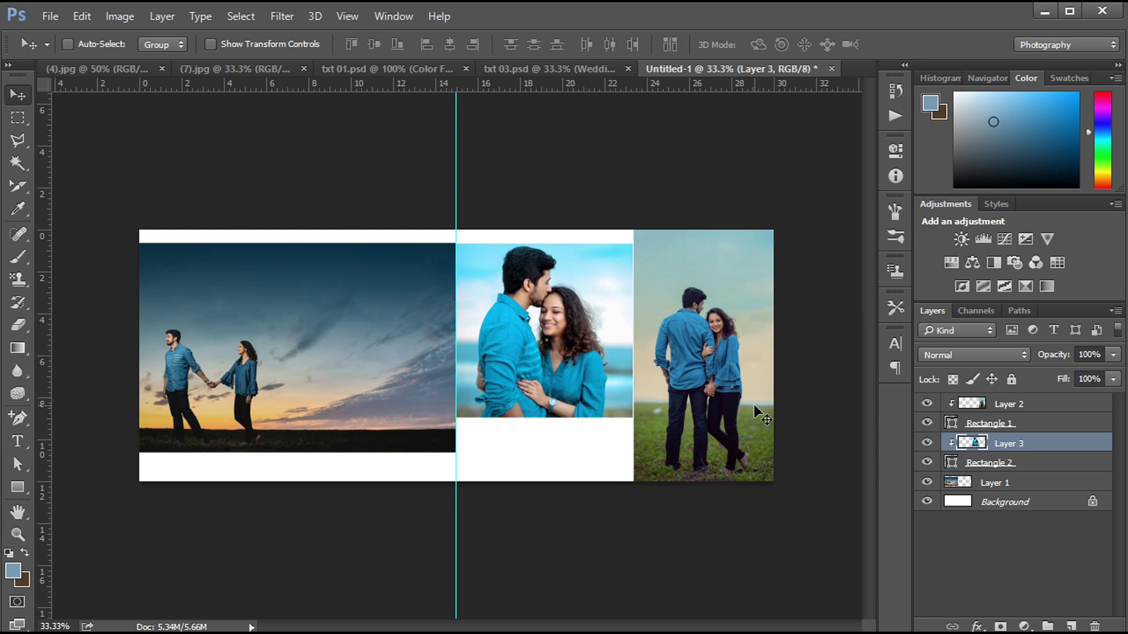
Step: Copy the (7).jpg couple-by-the-wall photo and close both the (7).jpg and (4).jpg documents
left_click(235, 69)
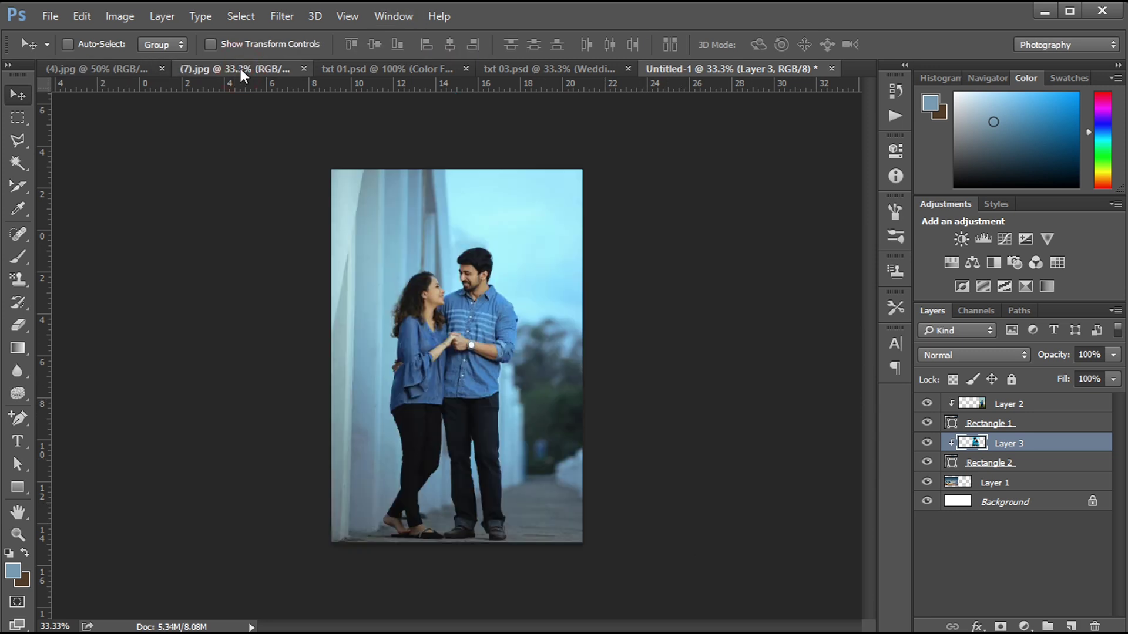
key("ctrl+a")
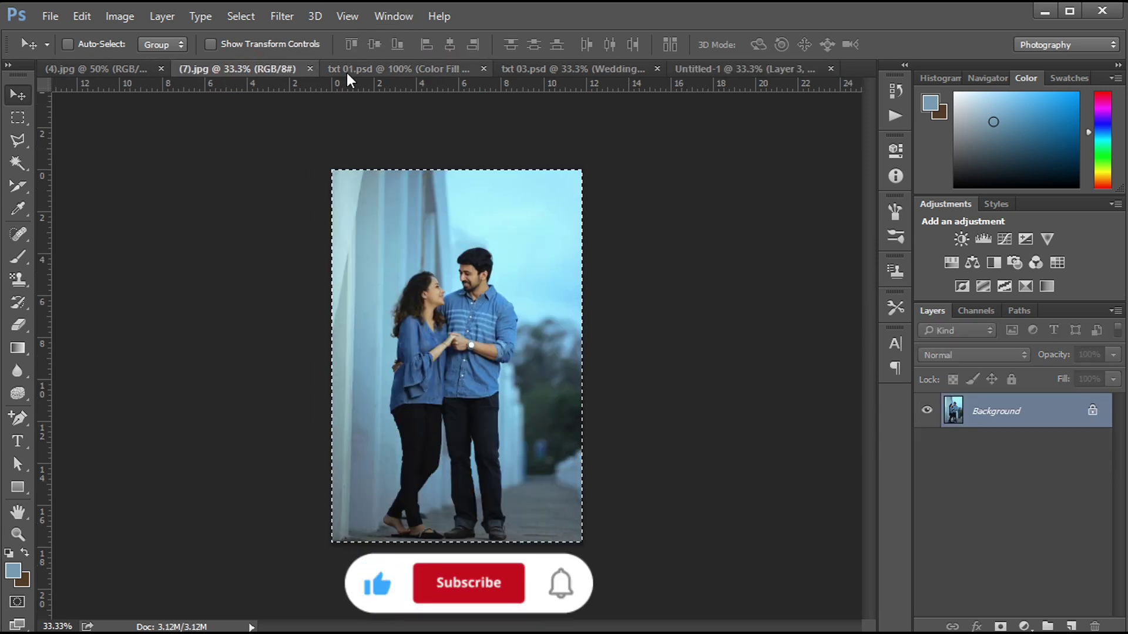
left_click(310, 69)
left_click(134, 69)
key("ctrl+a")
left_click(168, 69)
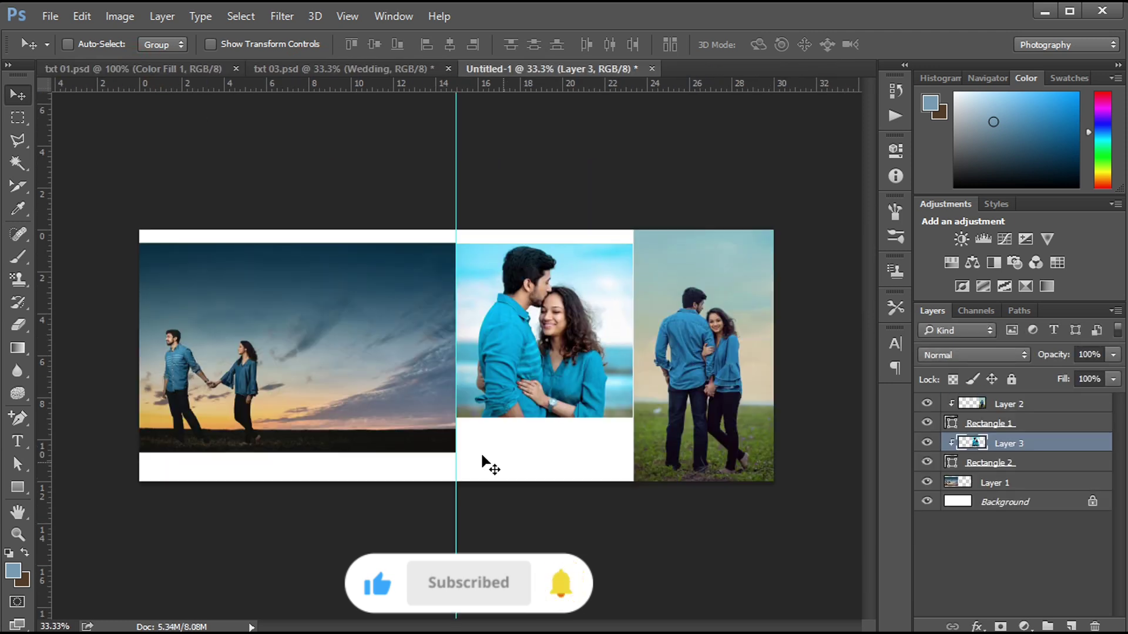
Step: Paste the wall photo above Layer 1, shrunk to about 36.6%, as an inset on the sunset picture
left_click(365, 347, "ctrl")
key("ctrl+v")
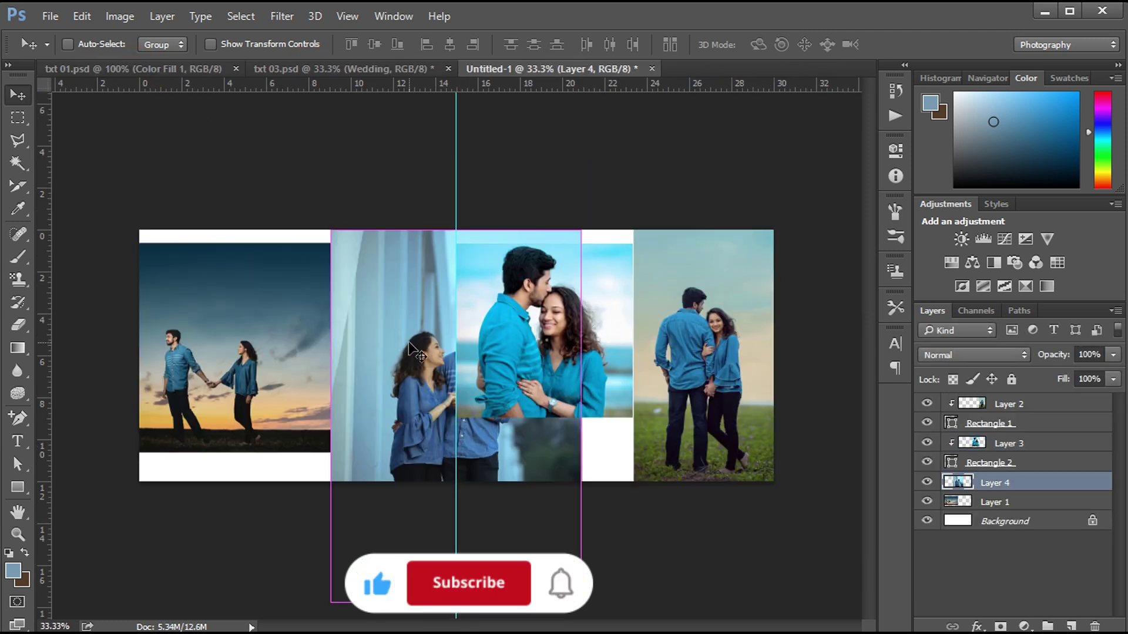
key("ctrl+t")
left_click_drag(579, 229, 496, 353)
left_click_drag(444, 392, 368, 351)
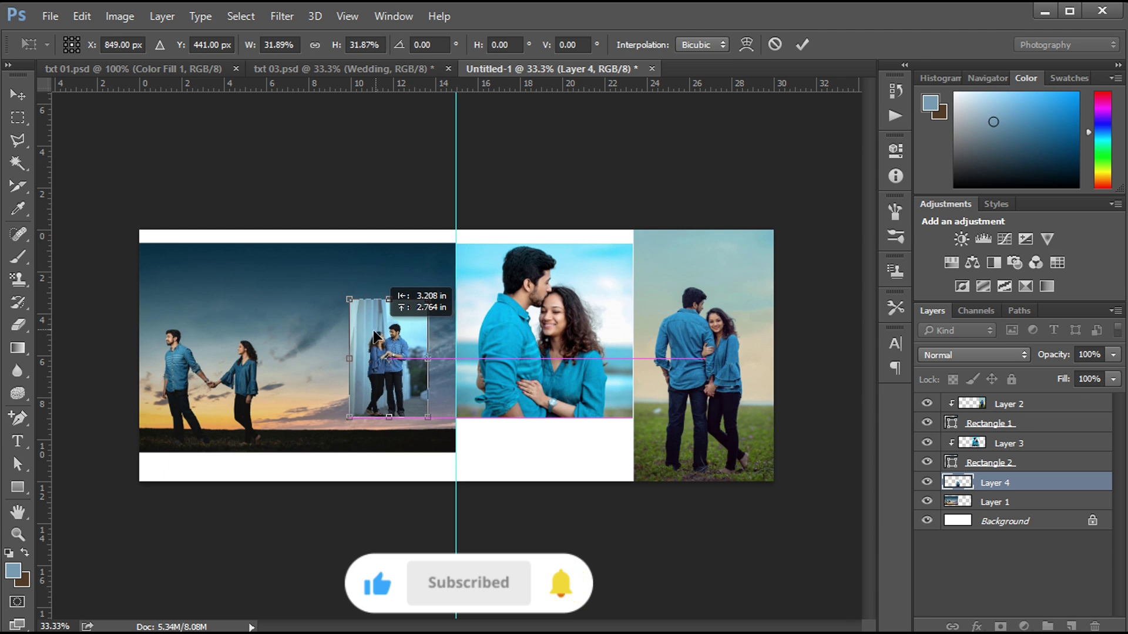
left_click_drag(418, 311, 430, 290)
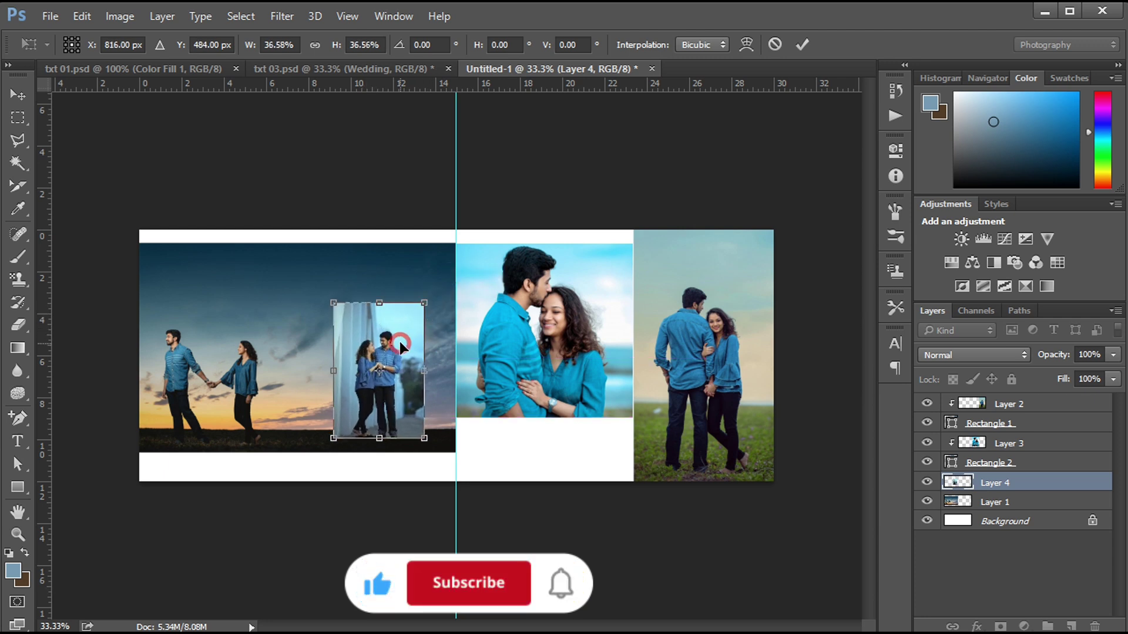
left_click_drag(402, 346, 409, 353)
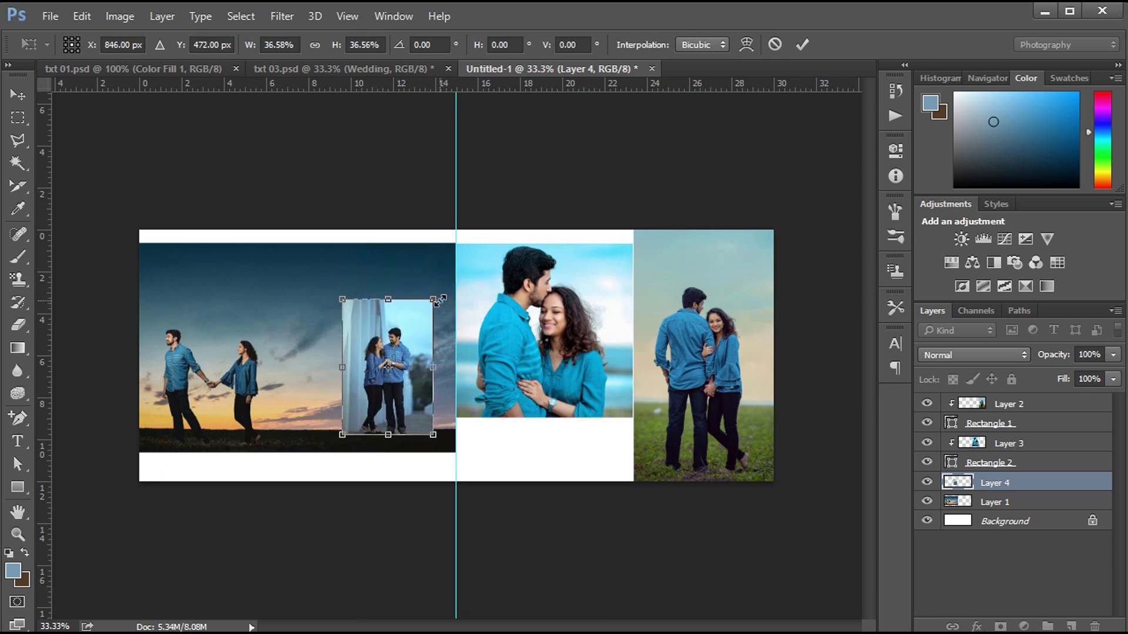
left_click_drag(434, 299, 428, 307)
key("Return")
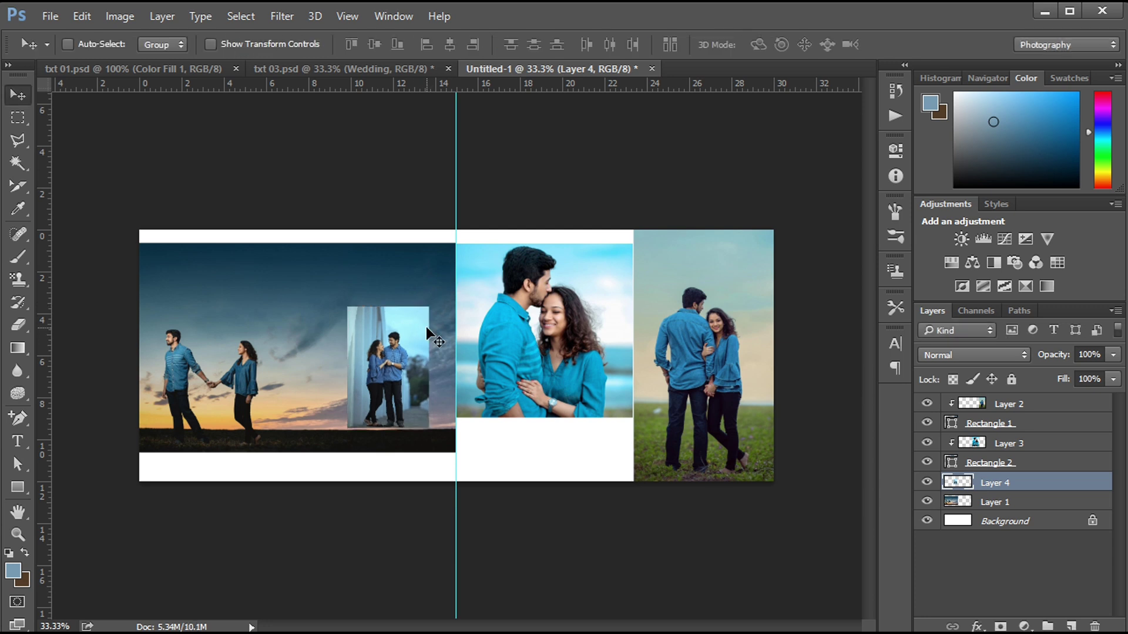
left_click_drag(389, 361, 398, 378)
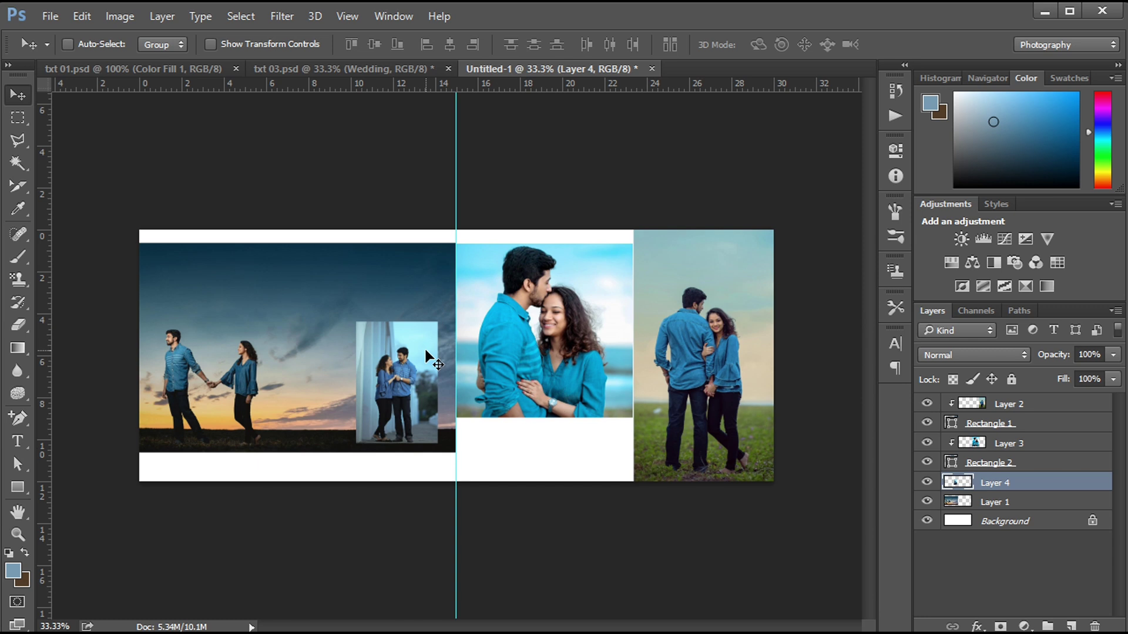
Step: Narrow Rectangle 2 to about 72.5% width by pulling its left edge inward
left_click(1008, 443)
left_click(992, 462)
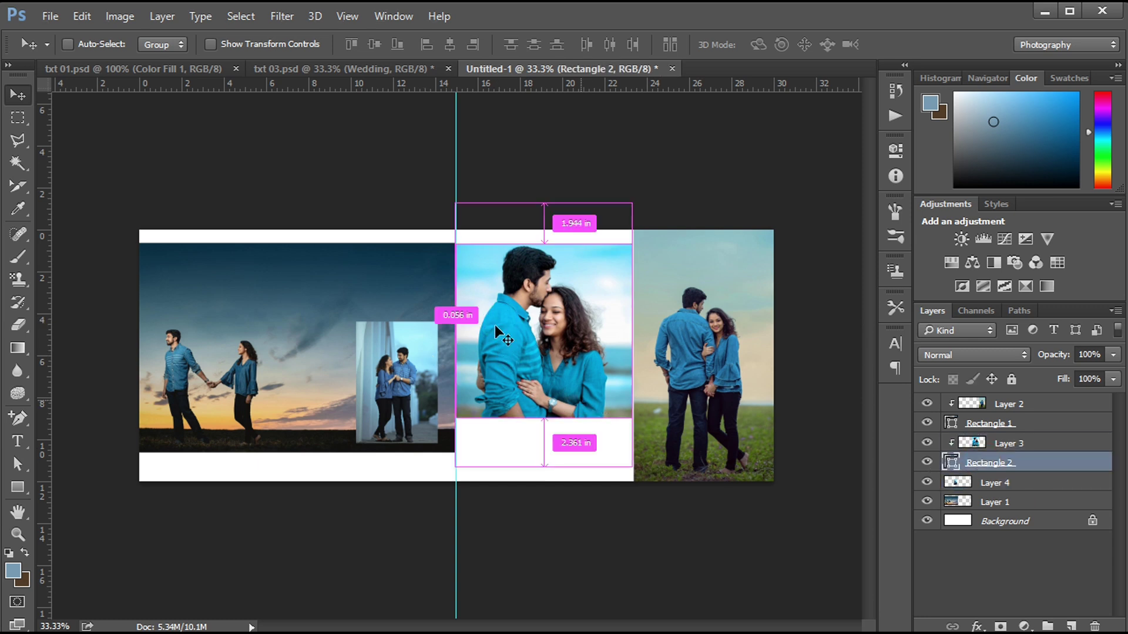
key("ctrl+t")
left_click_drag(457, 331, 505, 332)
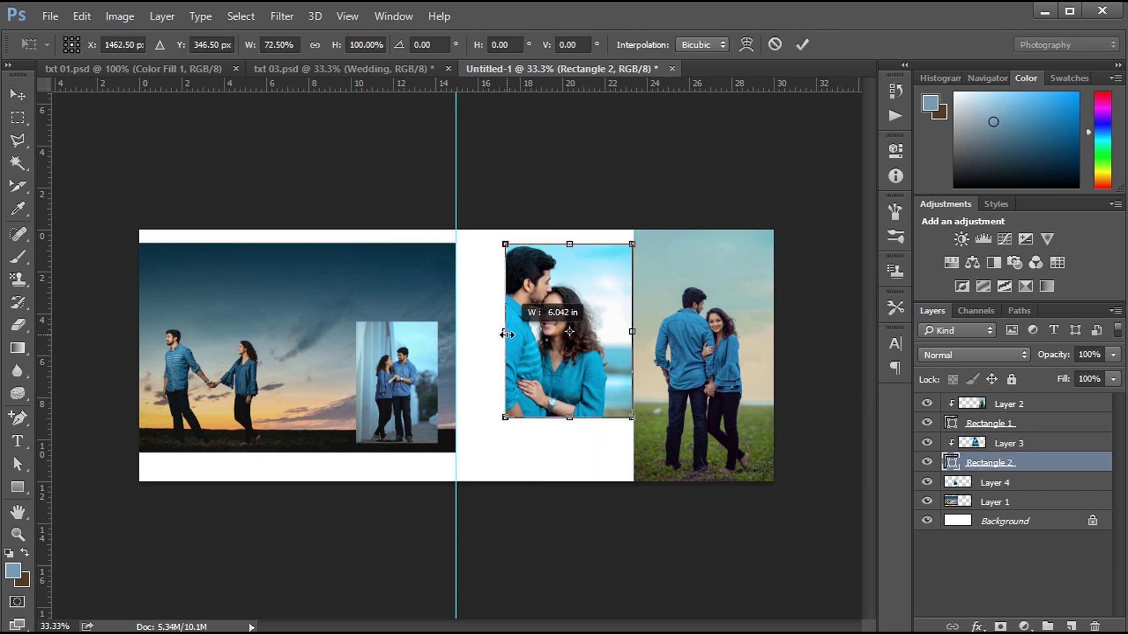
key("Return")
Step: Shrink the Layer 3 kissing couple photo to about 77% and move it right into the frame
left_click(566, 349, "ctrl")
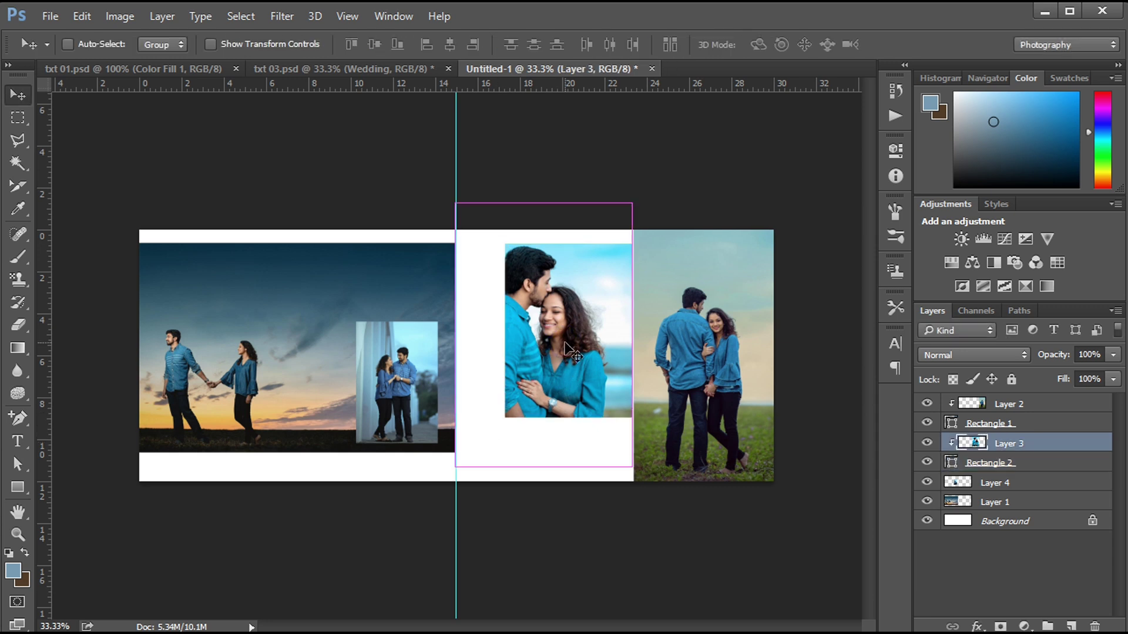
key("ctrl+t")
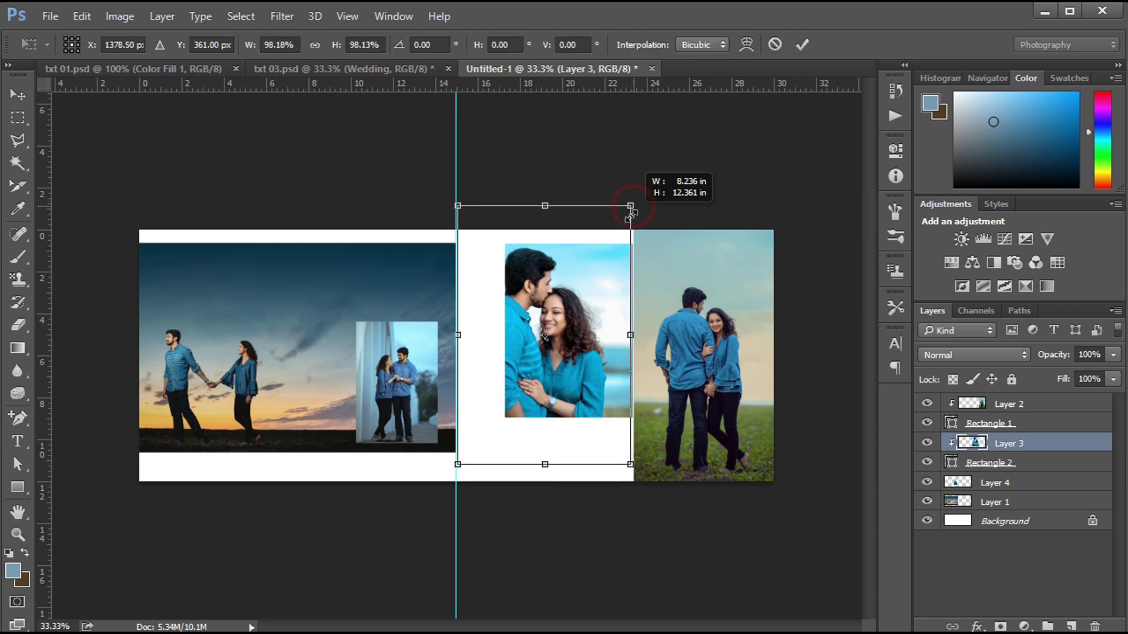
left_click_drag(632, 204, 612, 233)
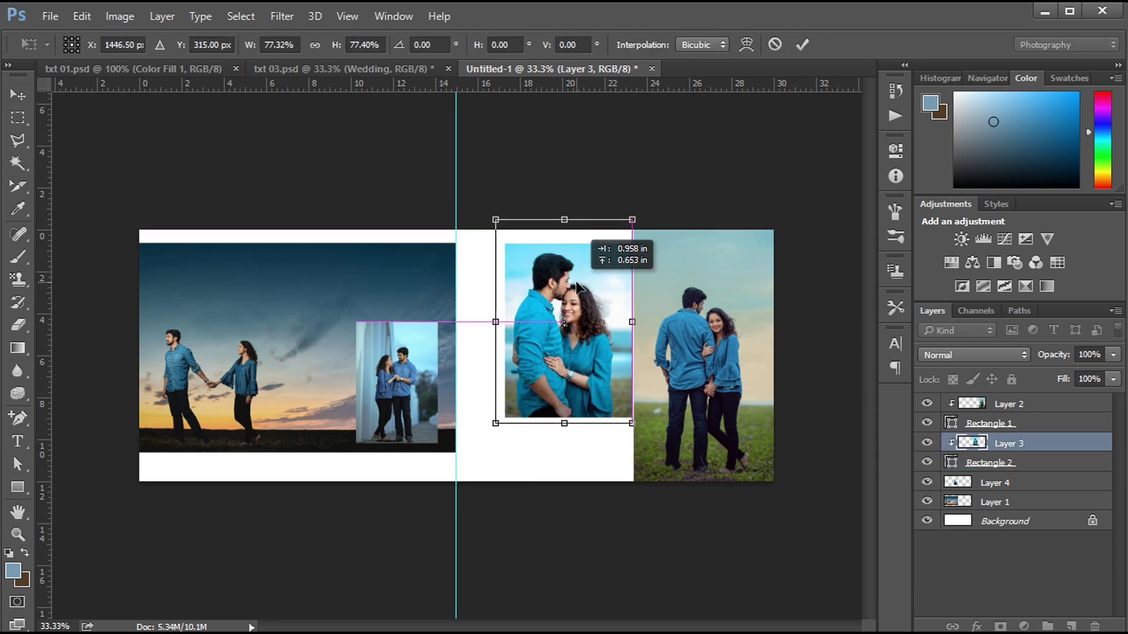
left_click_drag(551, 343, 575, 330)
key("Return")
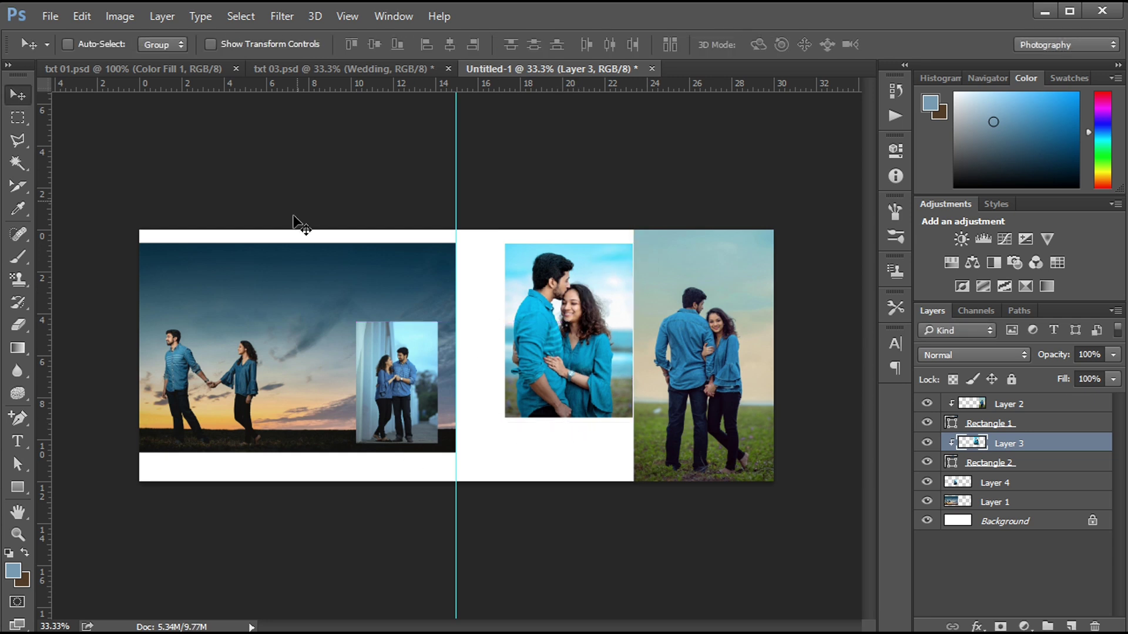
left_click(18, 487)
Step: Draw a white Rectangle 3 over the right part of the sunset picture behind the inset
key("alt+bracketleft")
key("alt+bracketleft")
key("alt+bracketleft")
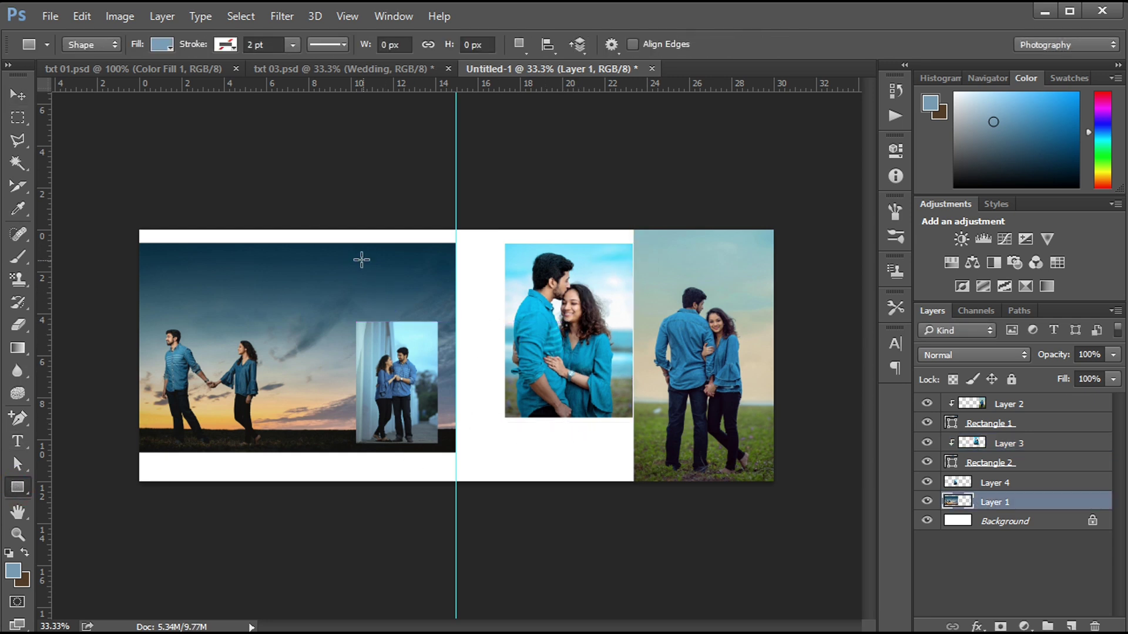
left_click_drag(348, 241, 457, 443)
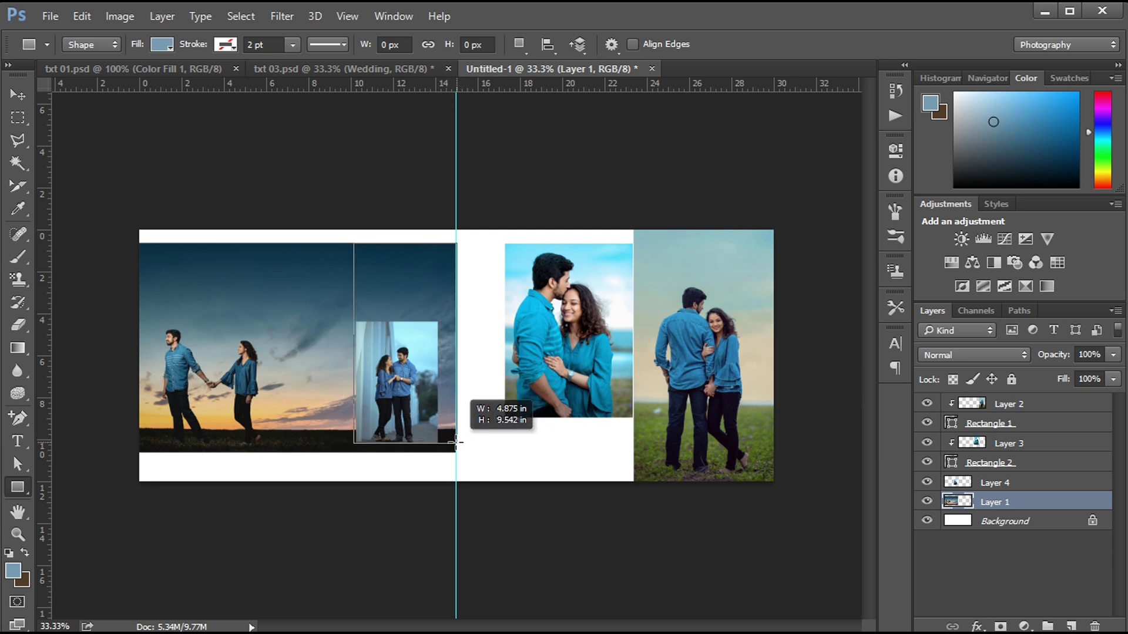
left_click_drag(457, 443, 457, 443)
left_click(703, 248)
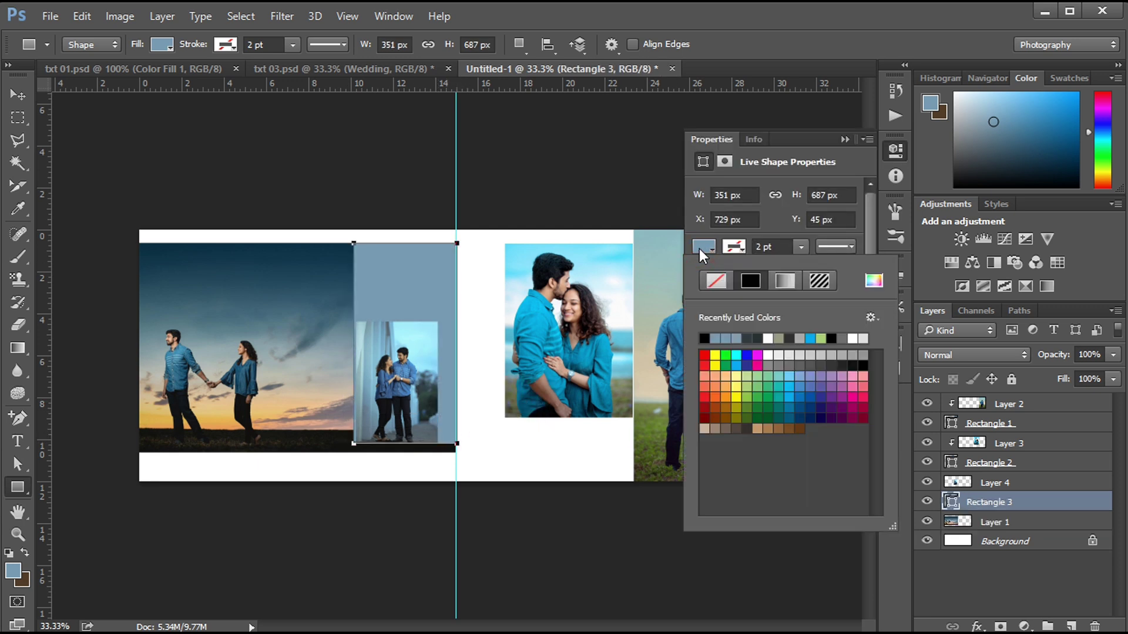
left_click(769, 339)
left_click(841, 140)
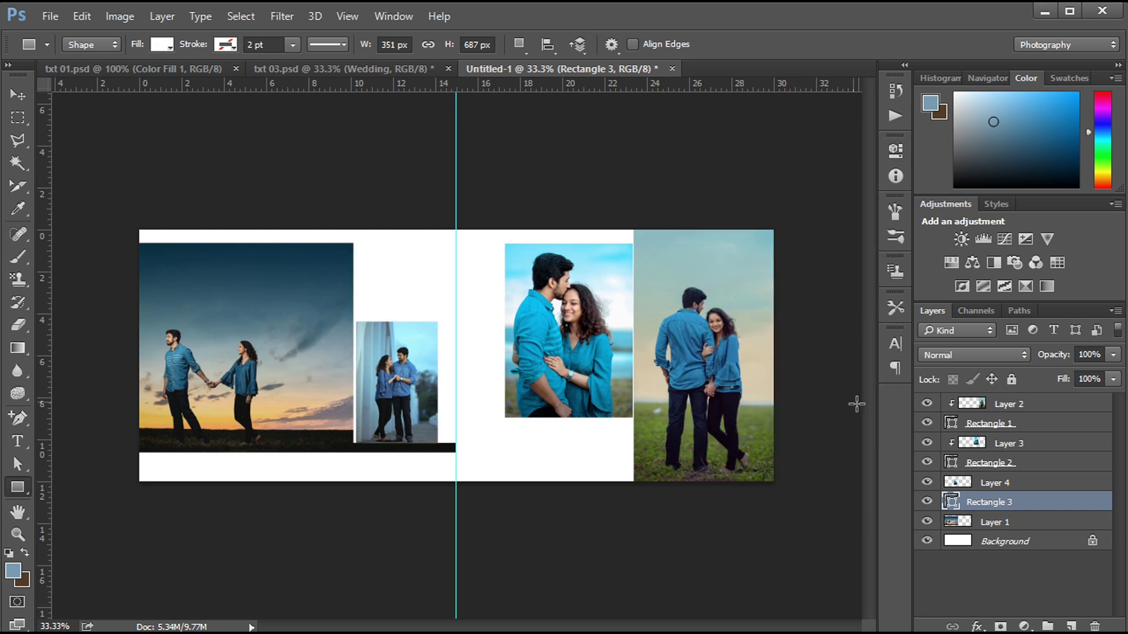
Step: Stretch the white panel taller and set it to Soft Light at 77% opacity
key("ctrl+t")
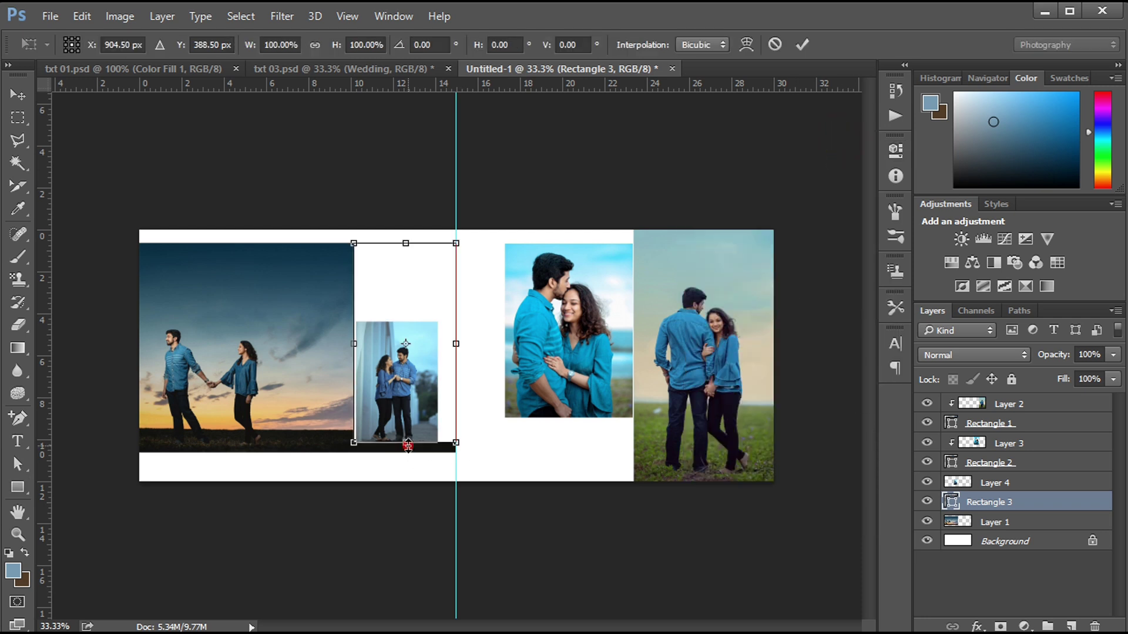
left_click_drag(408, 446, 407, 453)
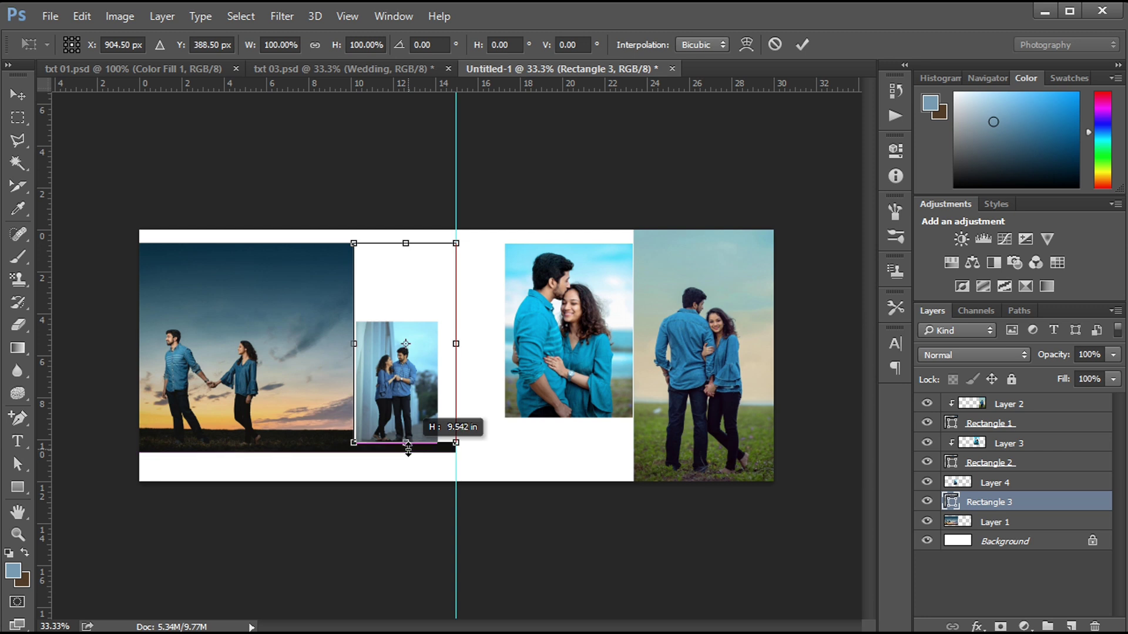
key("Return")
left_click(1021, 356)
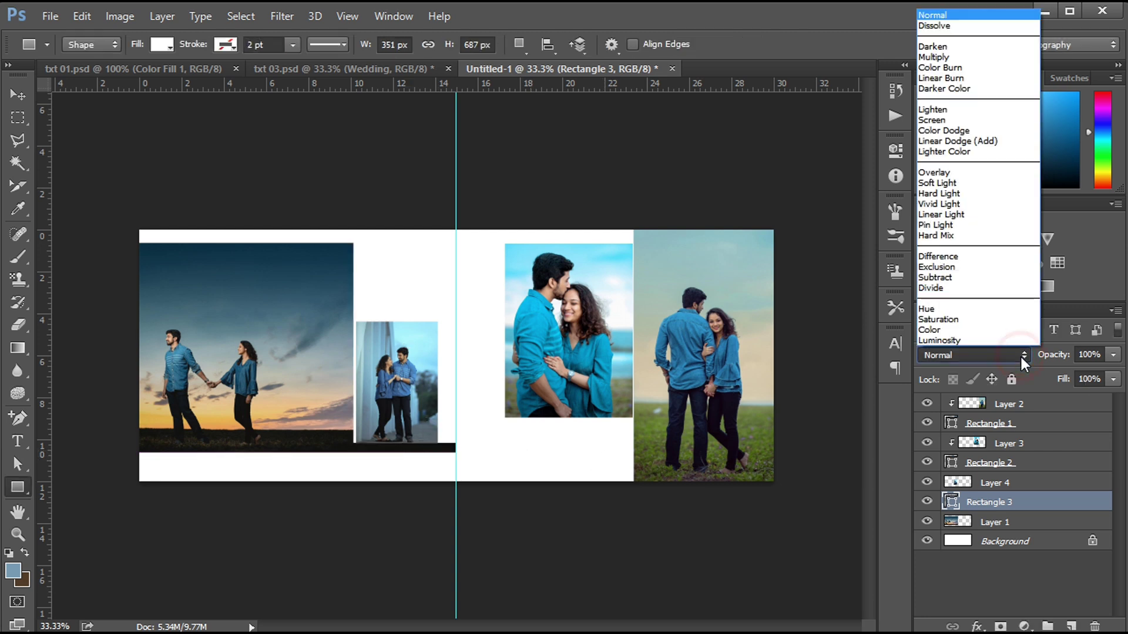
left_click(942, 181)
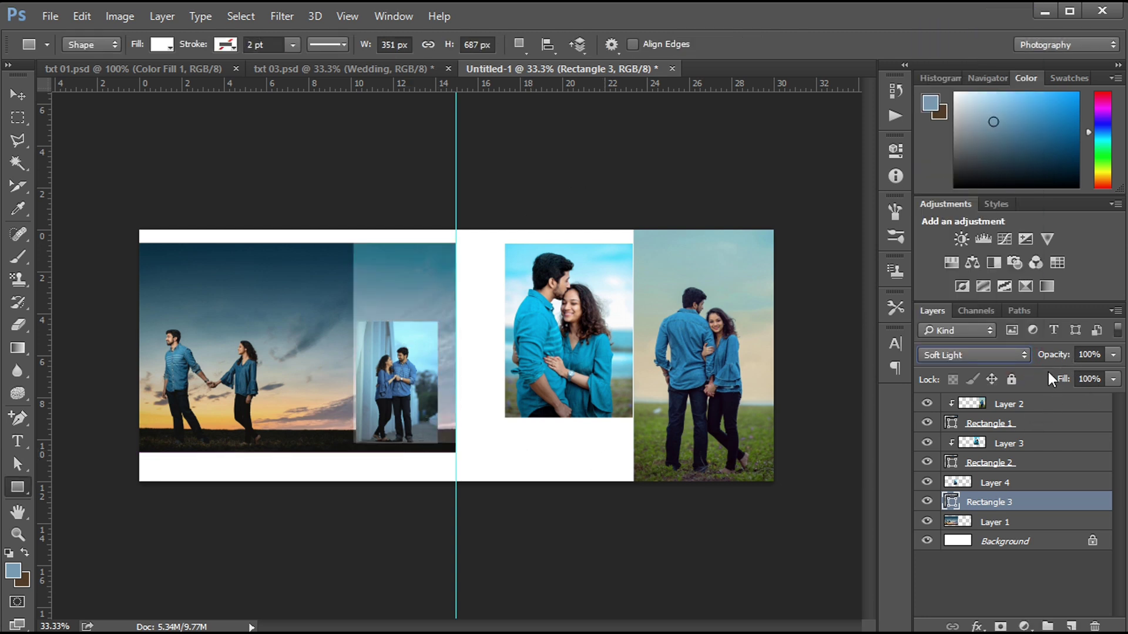
left_click_drag(1057, 361, 1051, 360)
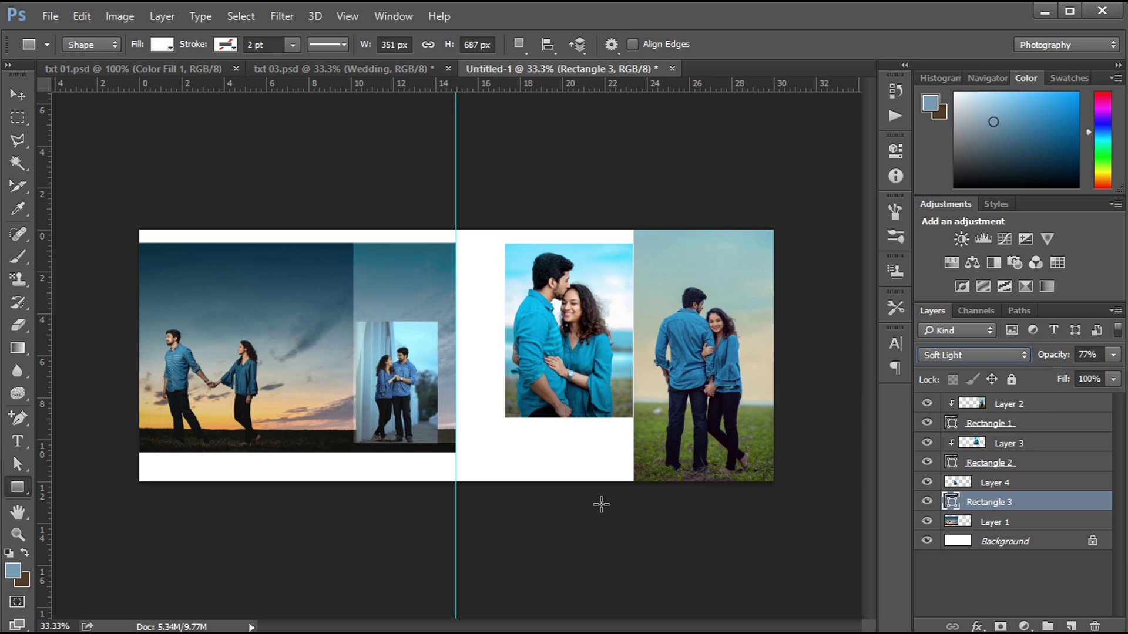
key("alt+bracketright")
Step: Shift the small couple photo right and up, then delete a strip off its top
key("v")
left_click_drag(409, 385, 418, 384)
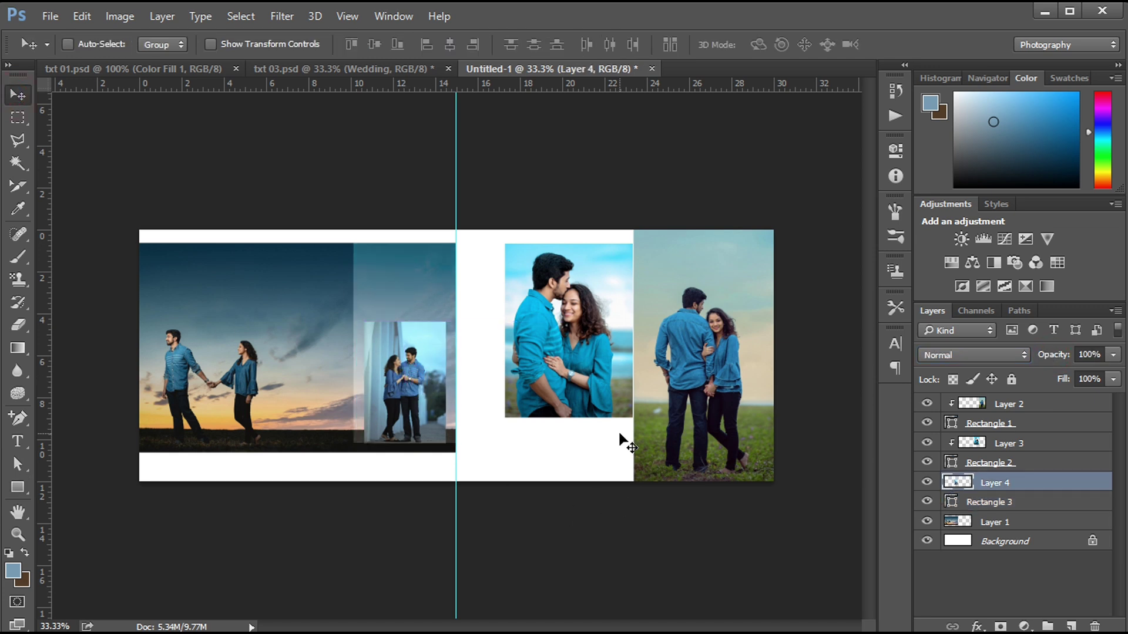
key("shift+Up")
key("shift+Up")
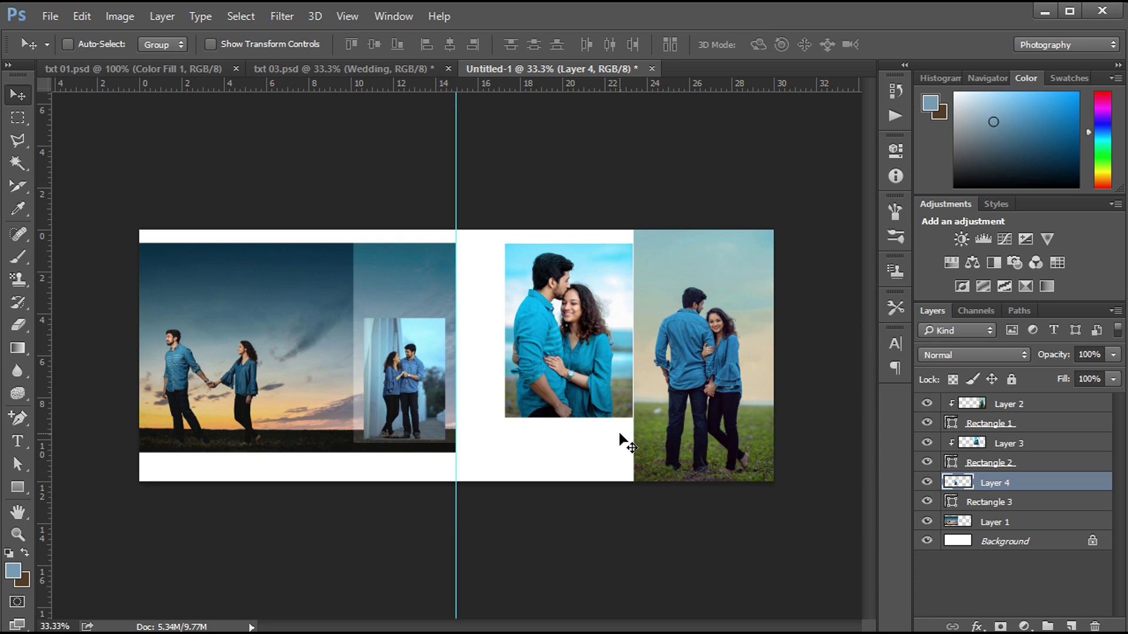
left_click(22, 118)
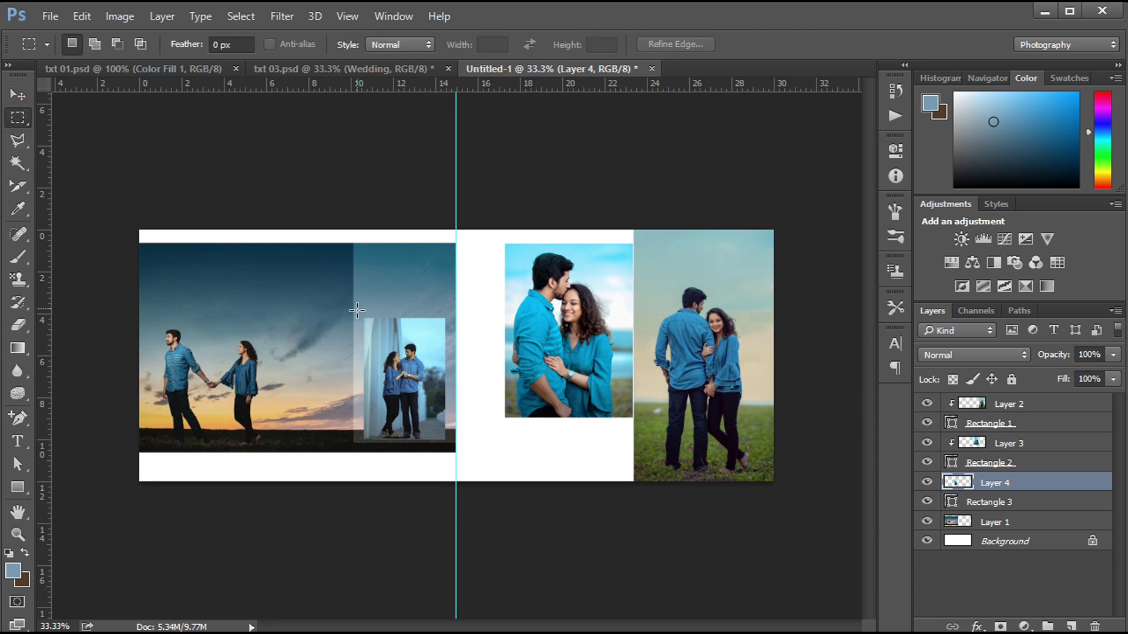
left_click_drag(351, 314, 477, 343)
key("Delete")
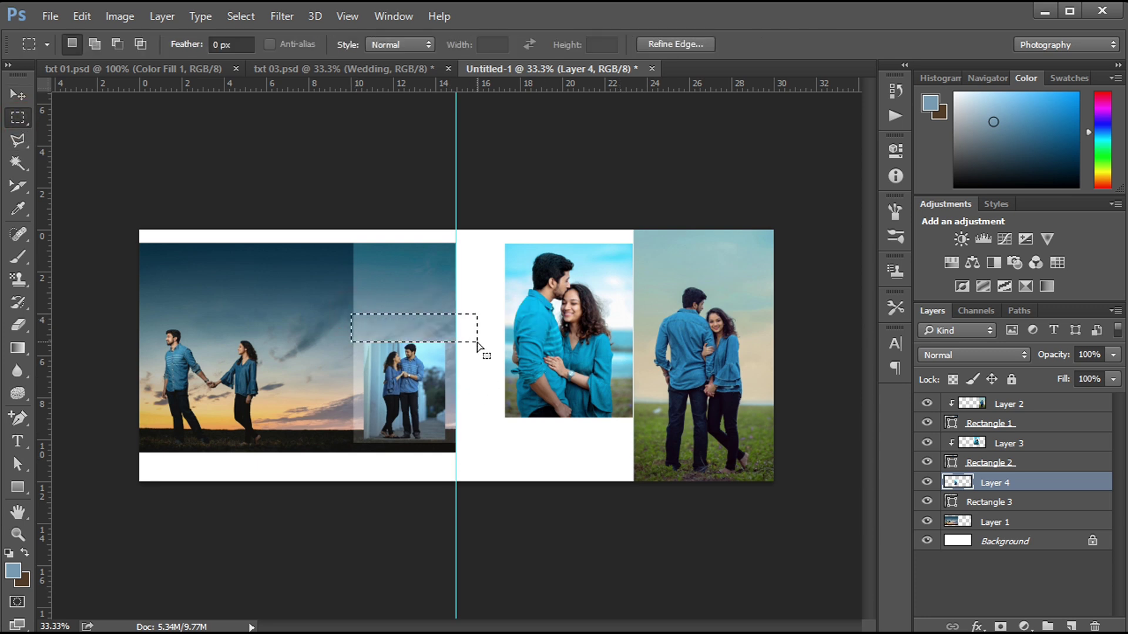
key("ctrl+d")
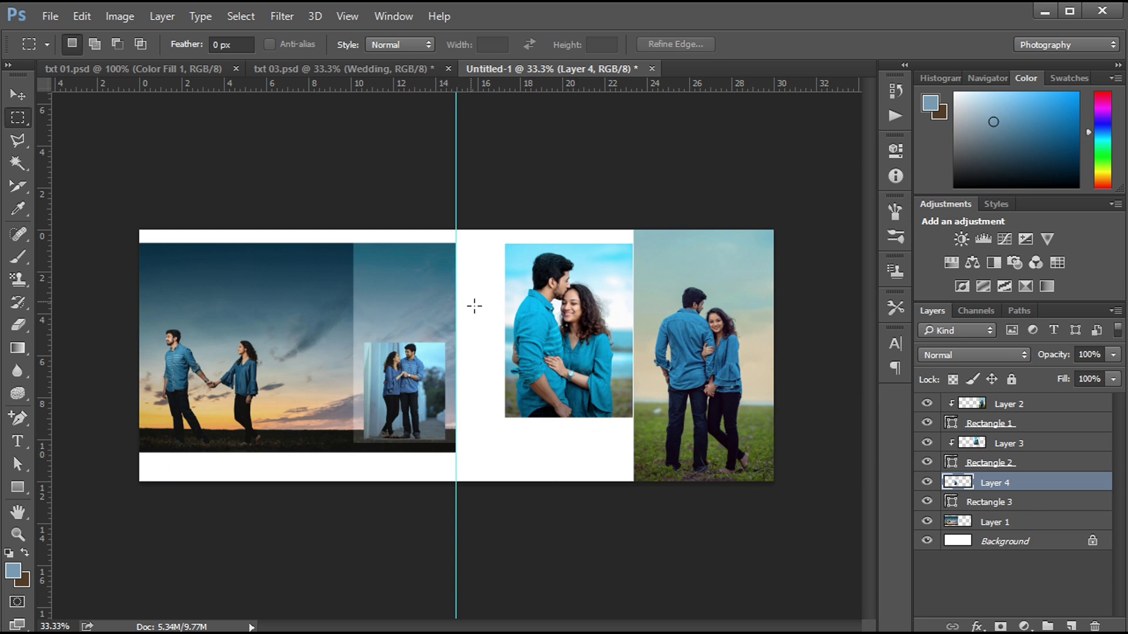
Step: On the Background layer, marquee a roughly 7.5 × 9 in area starting at the centre guide
left_click(509, 307, "ctrl")
left_click(457, 271, "ctrl")
mouse_move(457, 272)
left_mouse_down()
mouse_move(617, 443)
mouse_move(616, 459)
left_mouse_up()
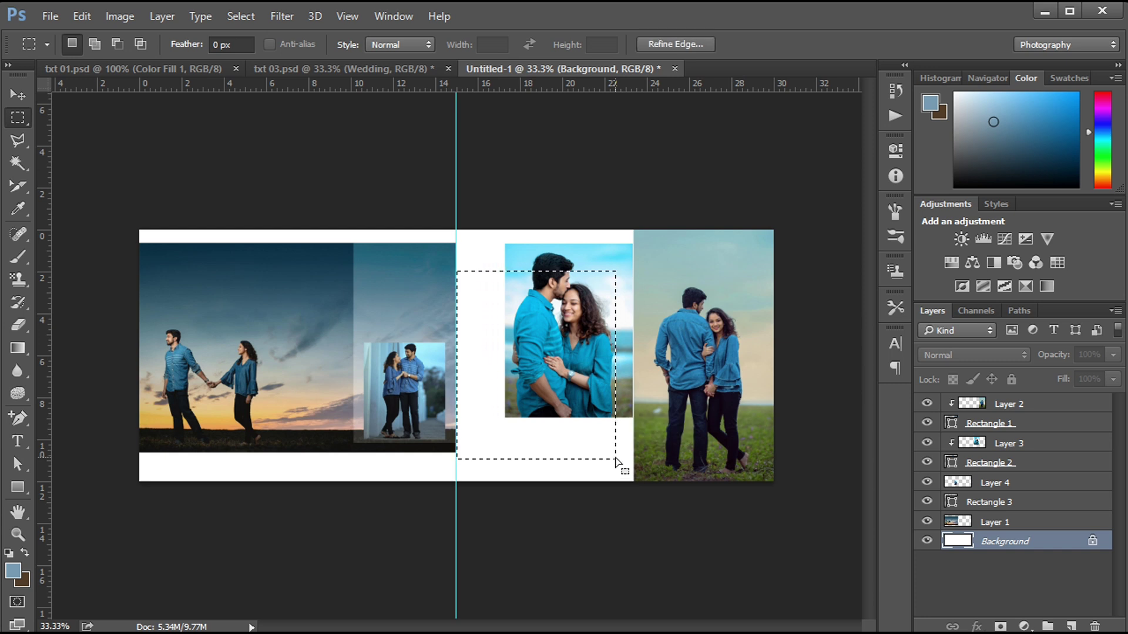
Step: Draw Rectangle 4 behind the close-up couple photo and fill it light tan
left_click(18, 487)
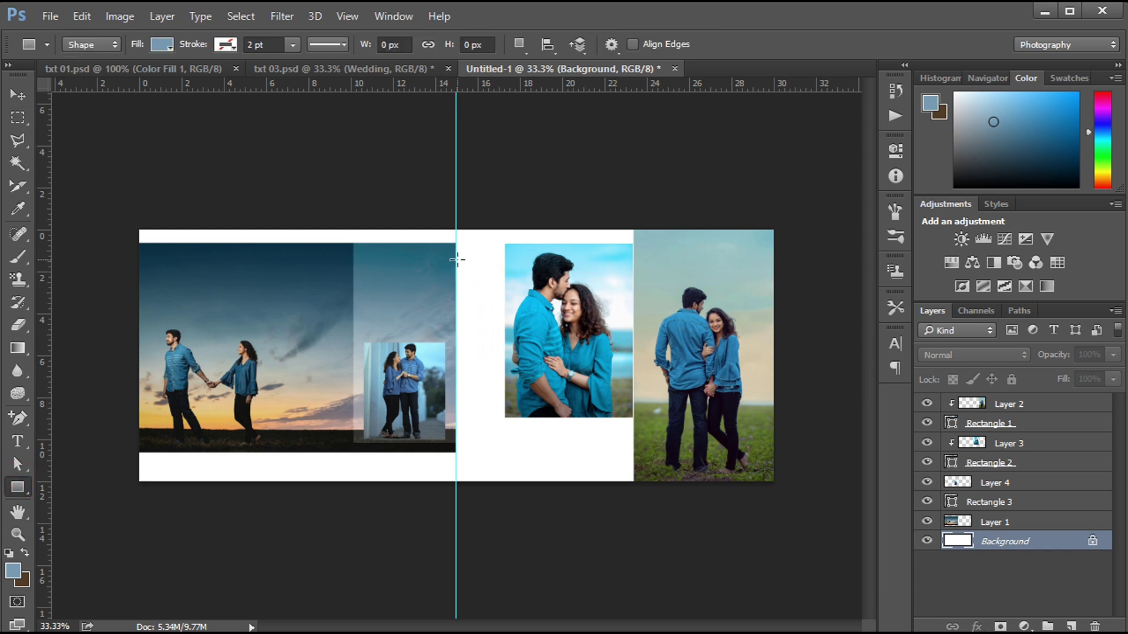
left_click_drag(457, 254, 613, 449)
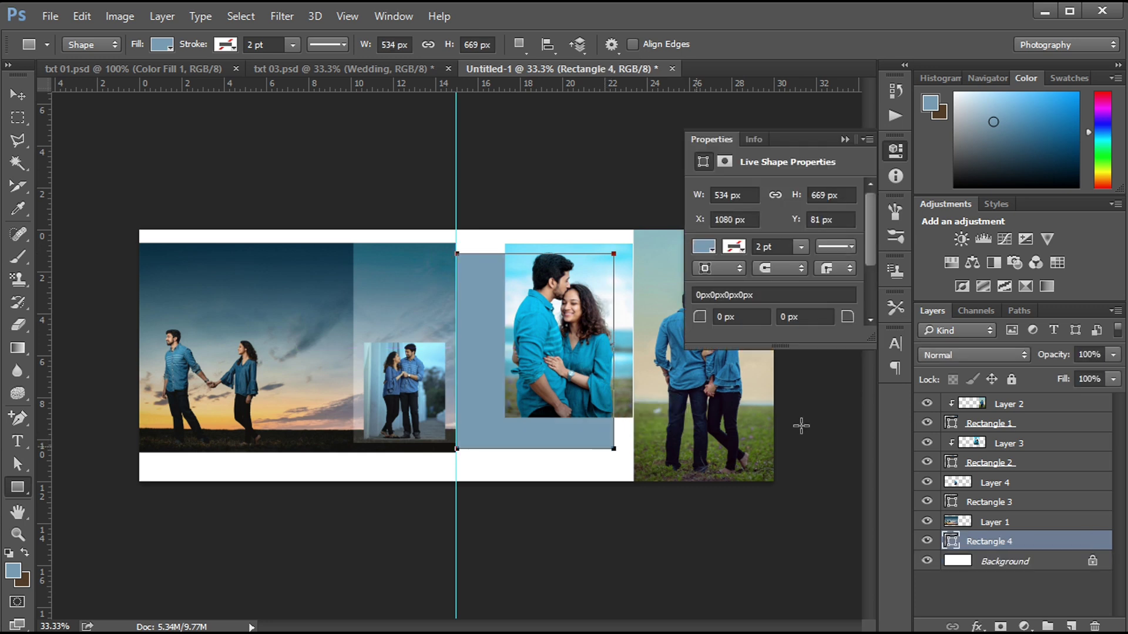
left_click(696, 247)
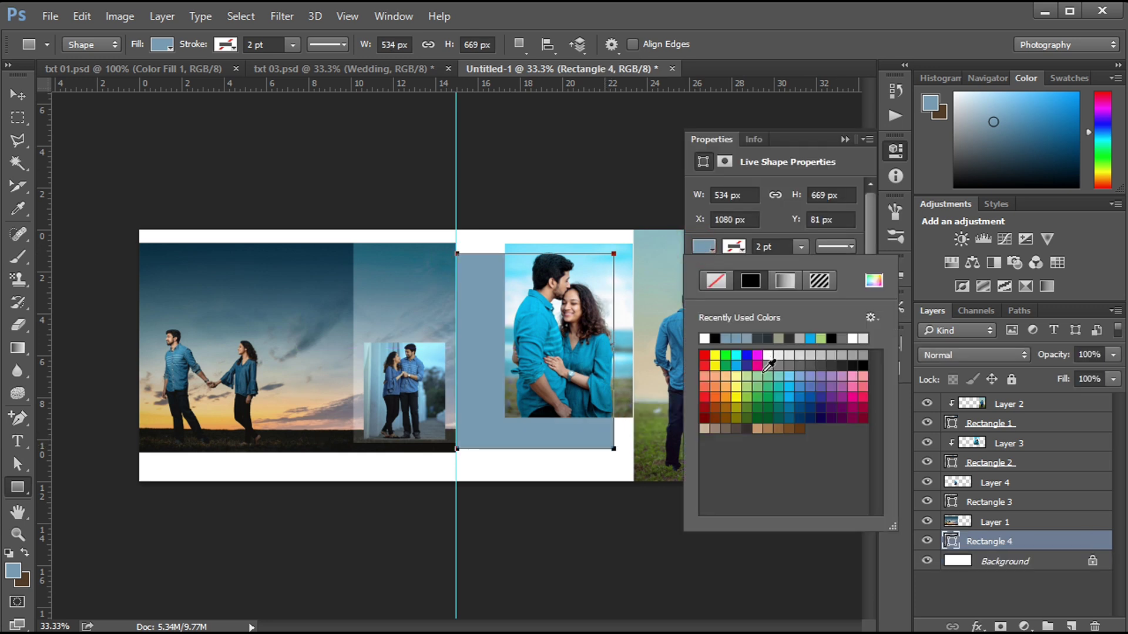
left_click(768, 428)
left_click(705, 429)
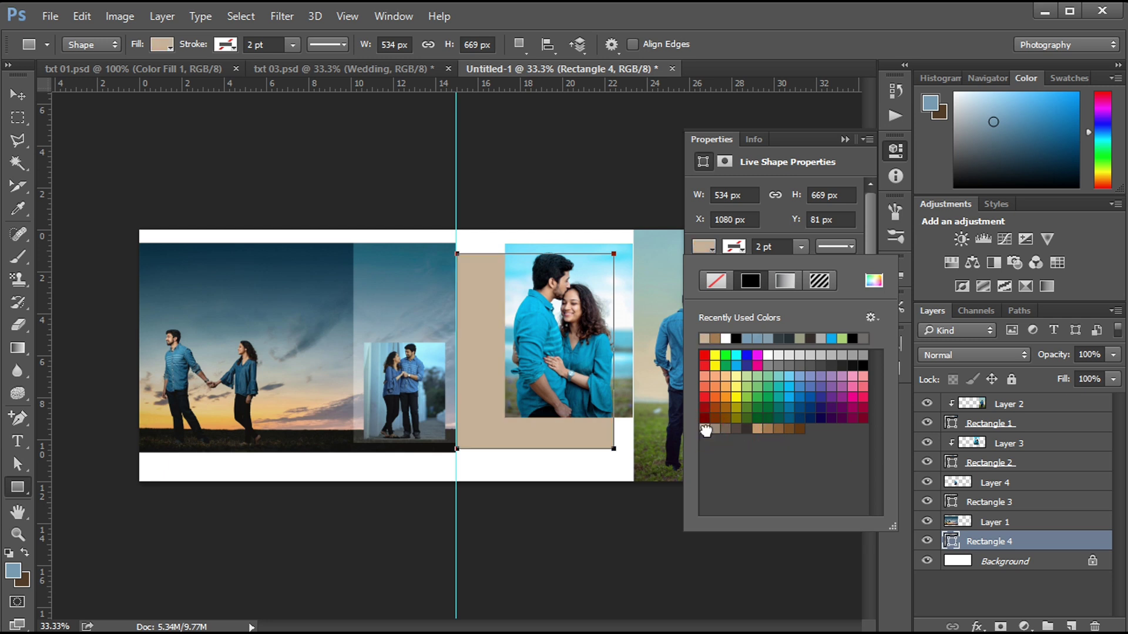
left_click(846, 141)
Step: Set Rectangle 4 to Luminosity blending at 46% opacity
left_click(991, 357)
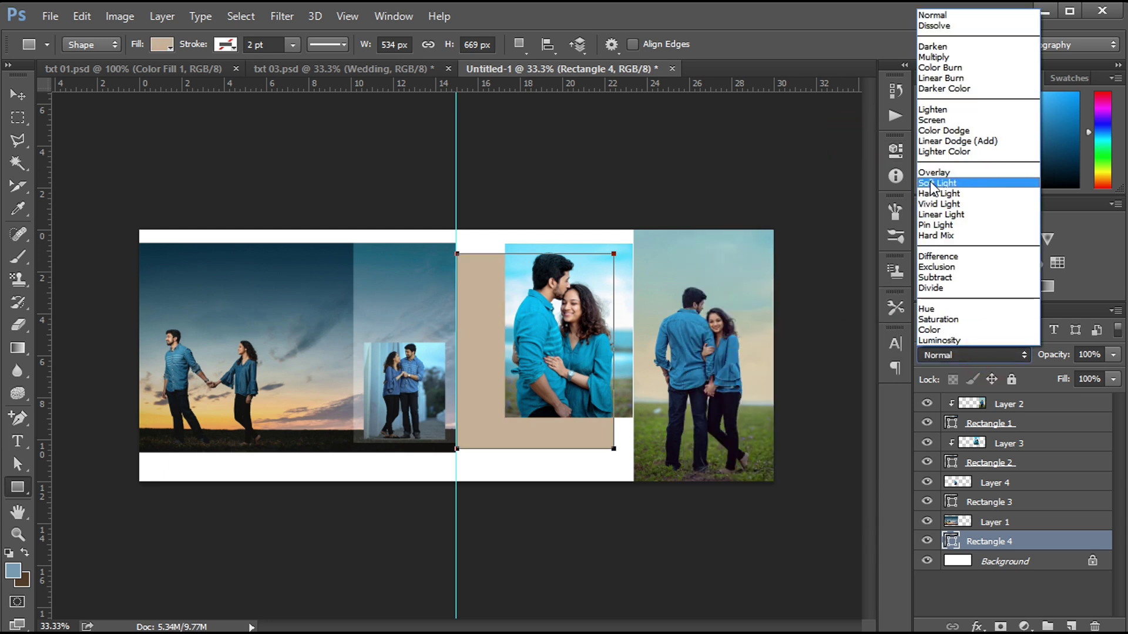
left_click(940, 183)
left_click(958, 356)
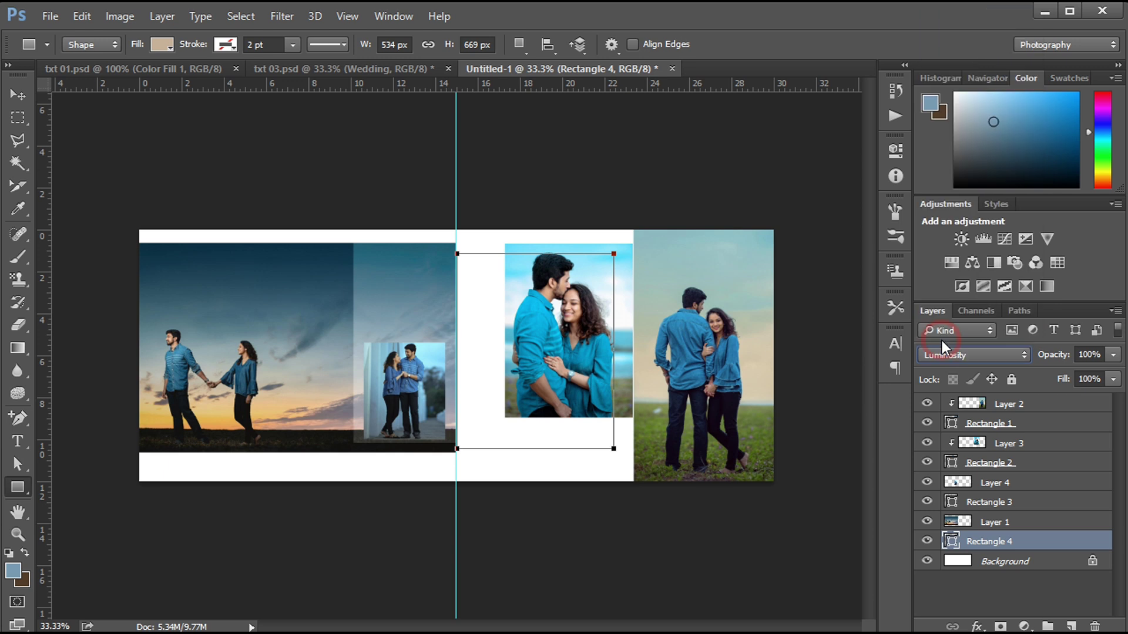
left_click_drag(1060, 354, 1048, 357)
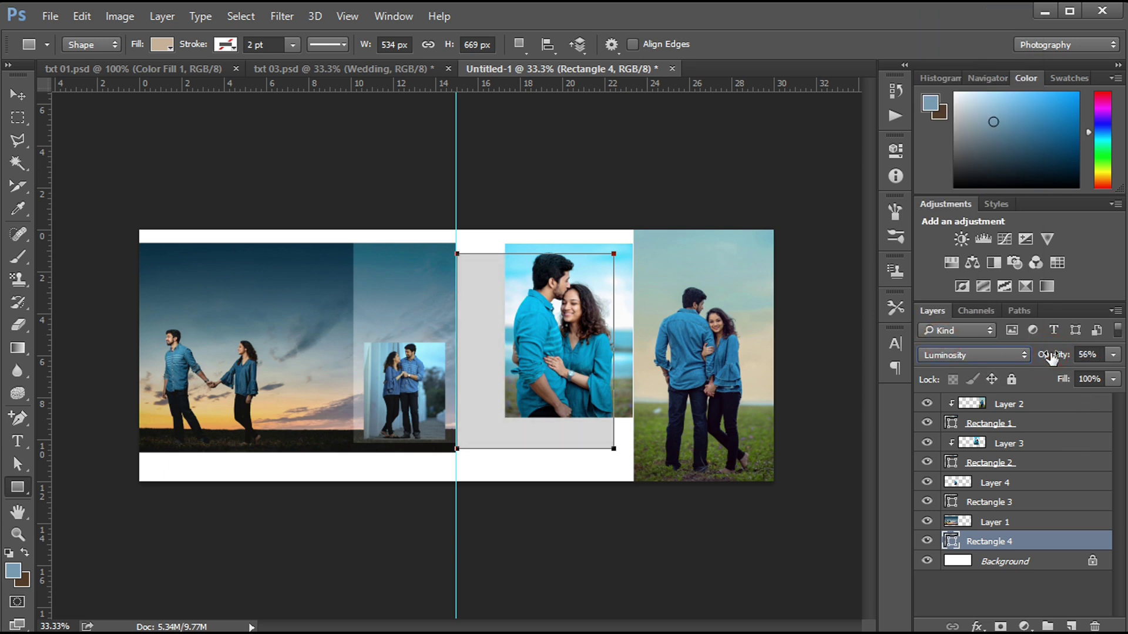
left_click_drag(1051, 357, 1041, 356)
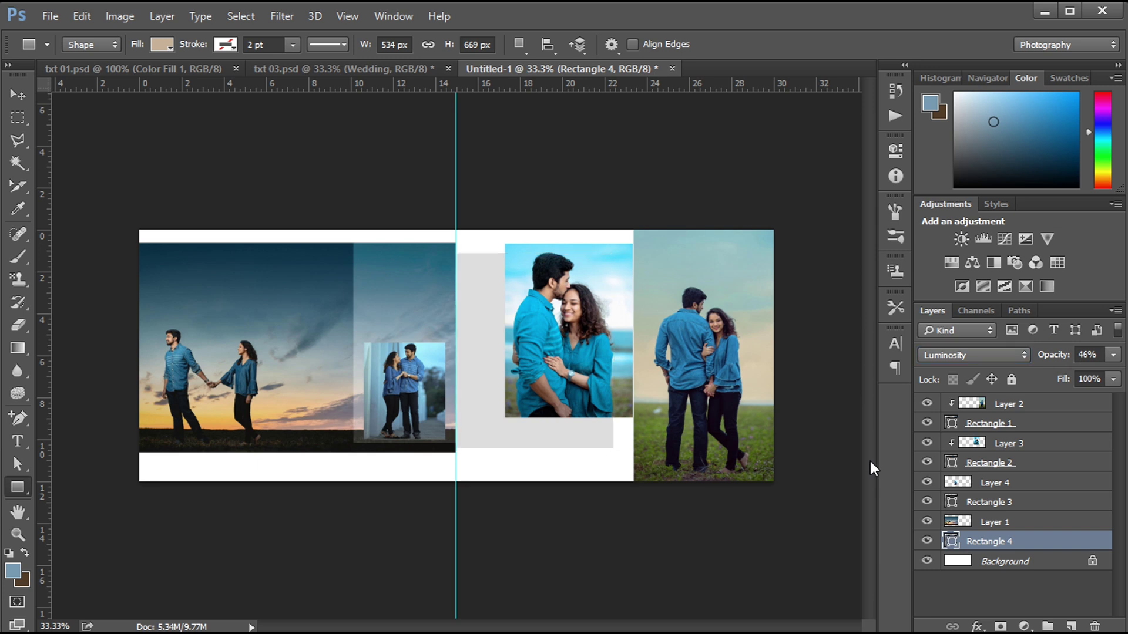
key("v")
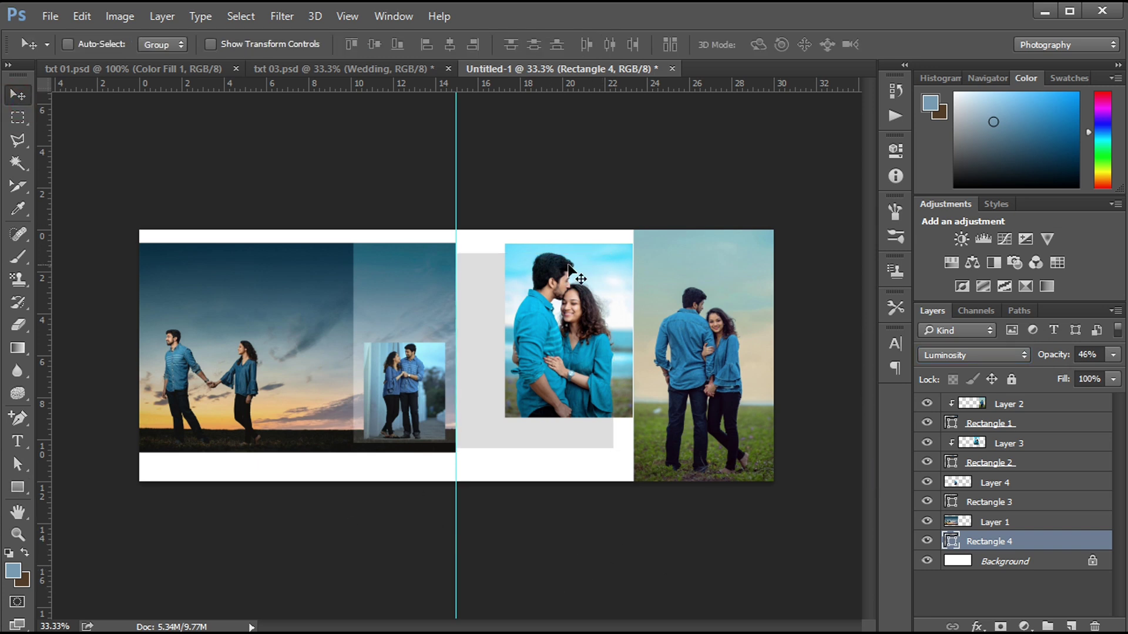
Step: Bring the 'Our' and 'Wedding' title layers from txt 03.psd to the stack top, scaled down above the inset
left_click(352, 68)
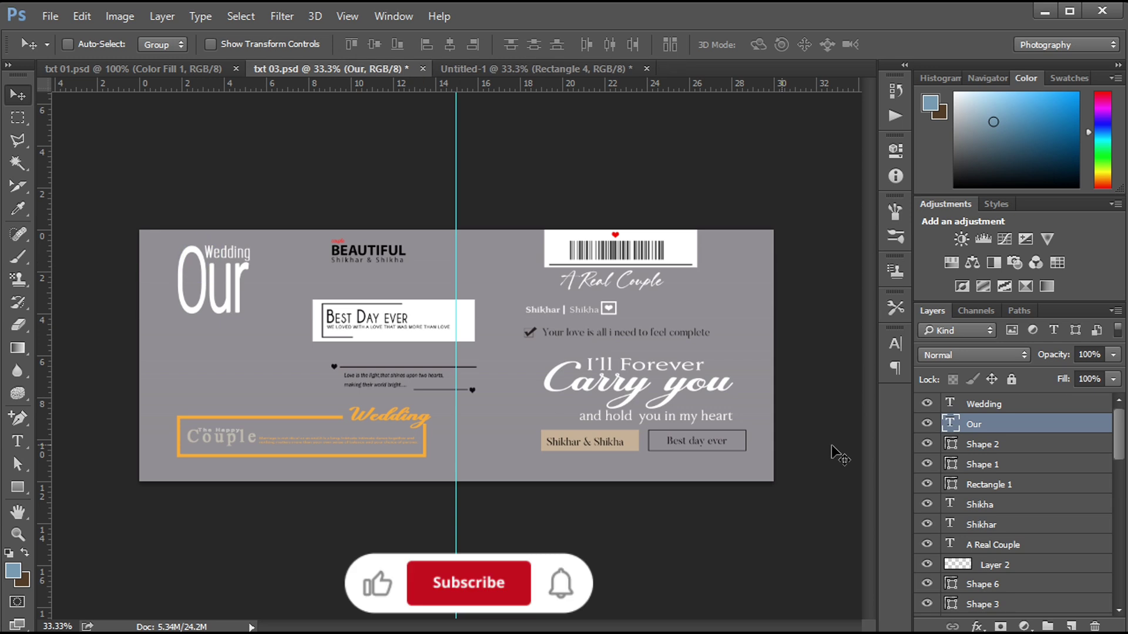
left_click(982, 404, "shift")
mouse_move(213, 262)
left_mouse_down()
mouse_move(473, 74)
mouse_move(393, 300)
left_mouse_up()
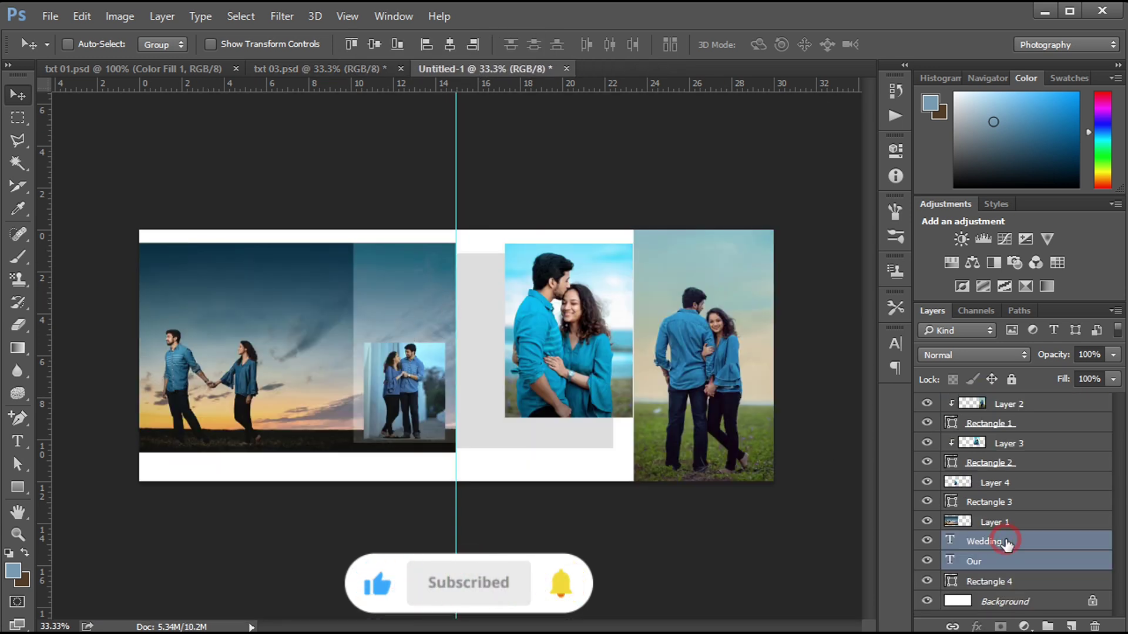
left_click_drag(1006, 542, 1003, 398)
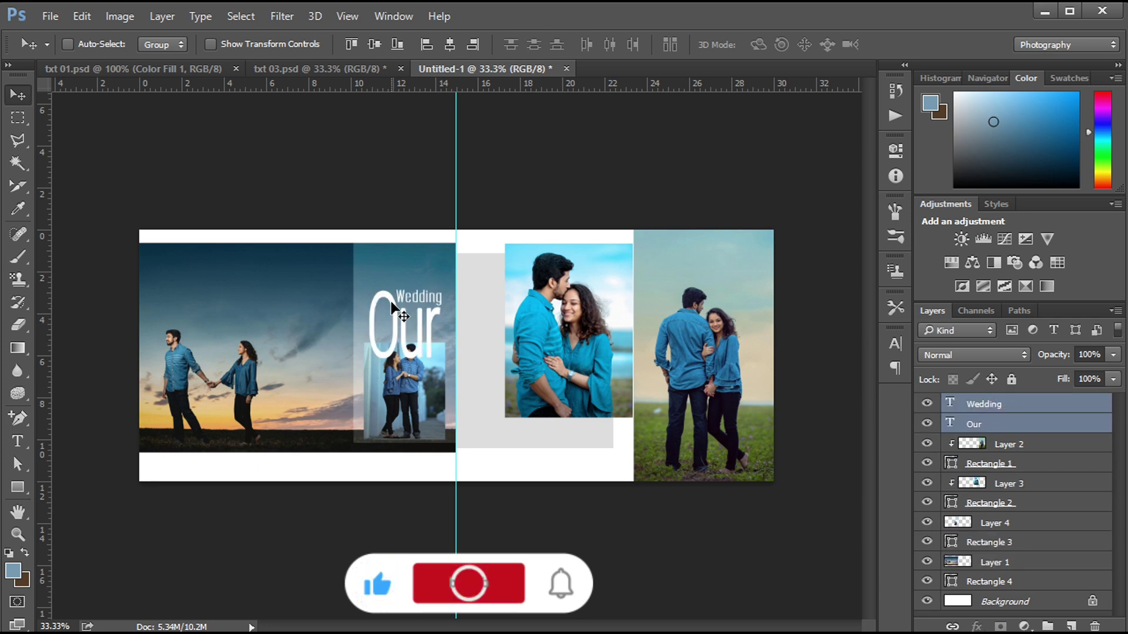
mouse_move(392, 306)
left_mouse_down()
mouse_move(423, 246)
mouse_move(421, 305)
left_mouse_up()
key("ctrl+t")
key("Return")
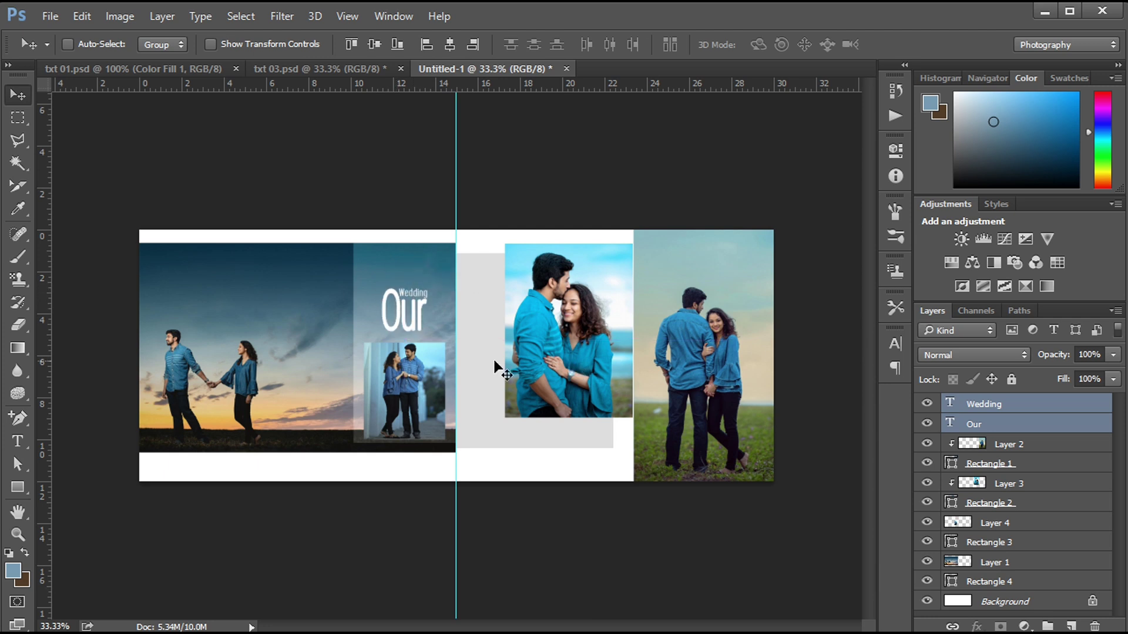
left_click(281, 68)
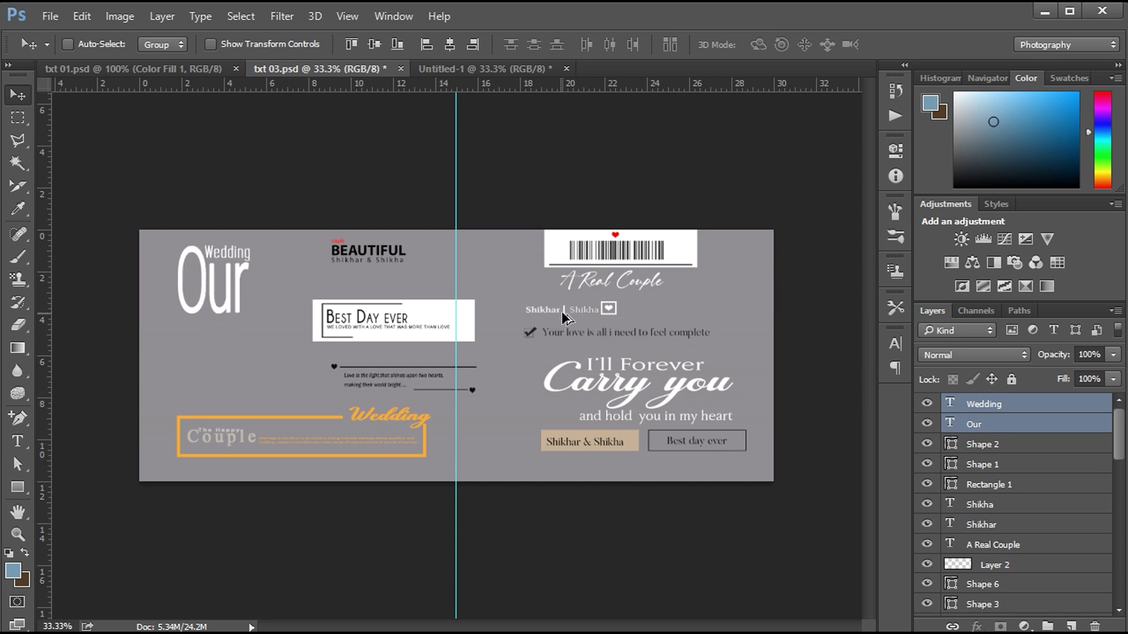
Step: Drag the couple's names caption with its heart icon into the album document
left_click_drag(564, 317, 509, 203)
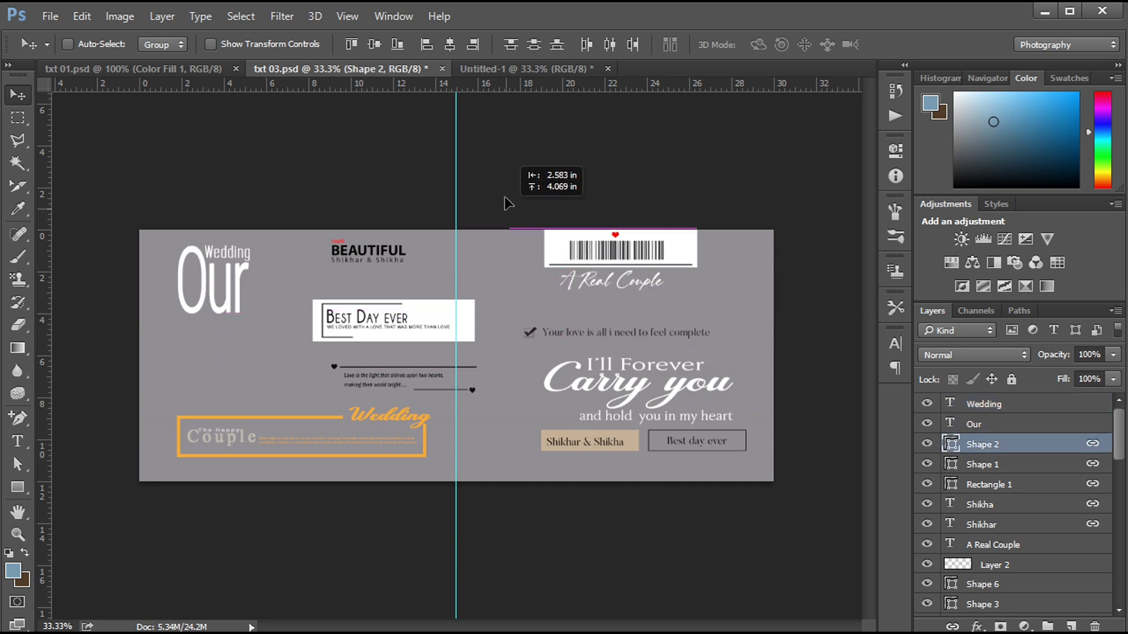
left_click_drag(509, 203, 383, 476)
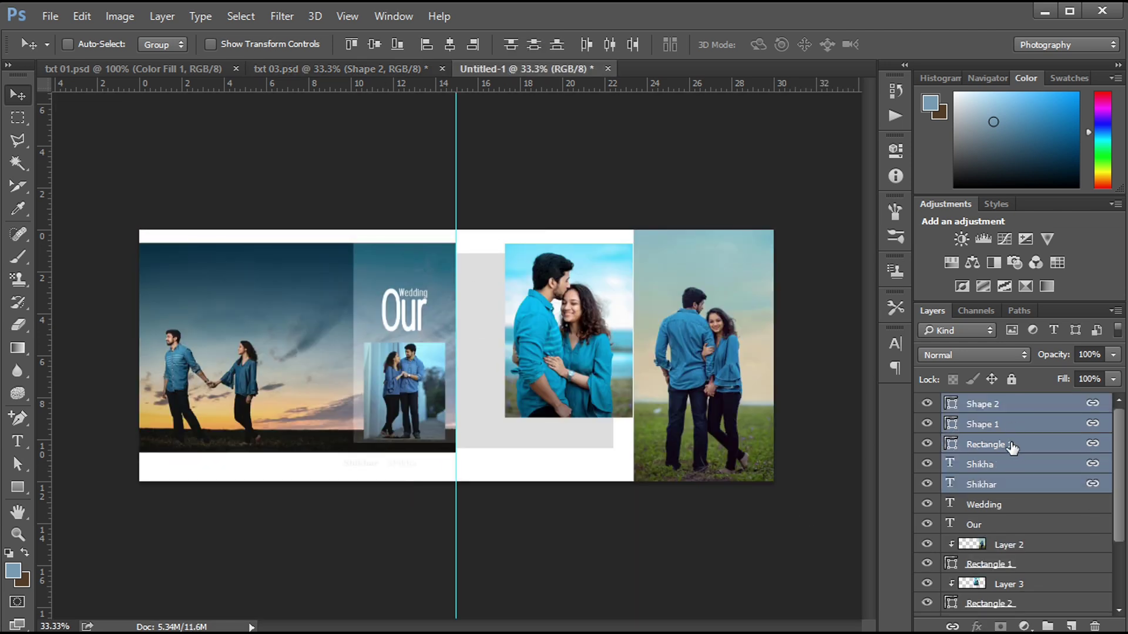
left_click(998, 422)
left_click(994, 464)
left_click(895, 344)
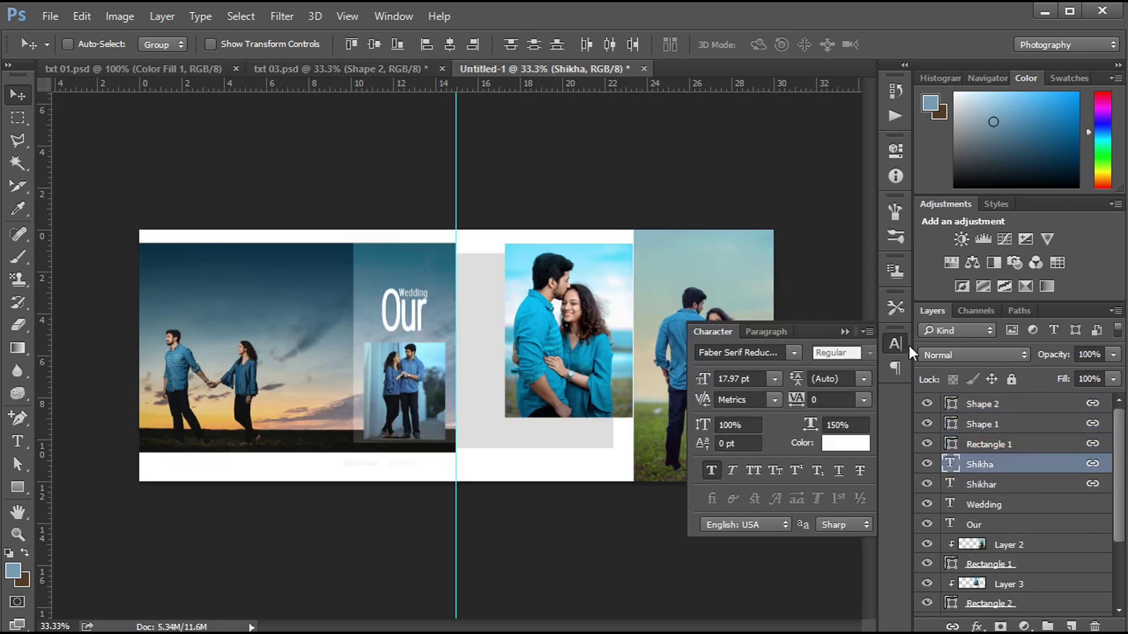
left_click(843, 332)
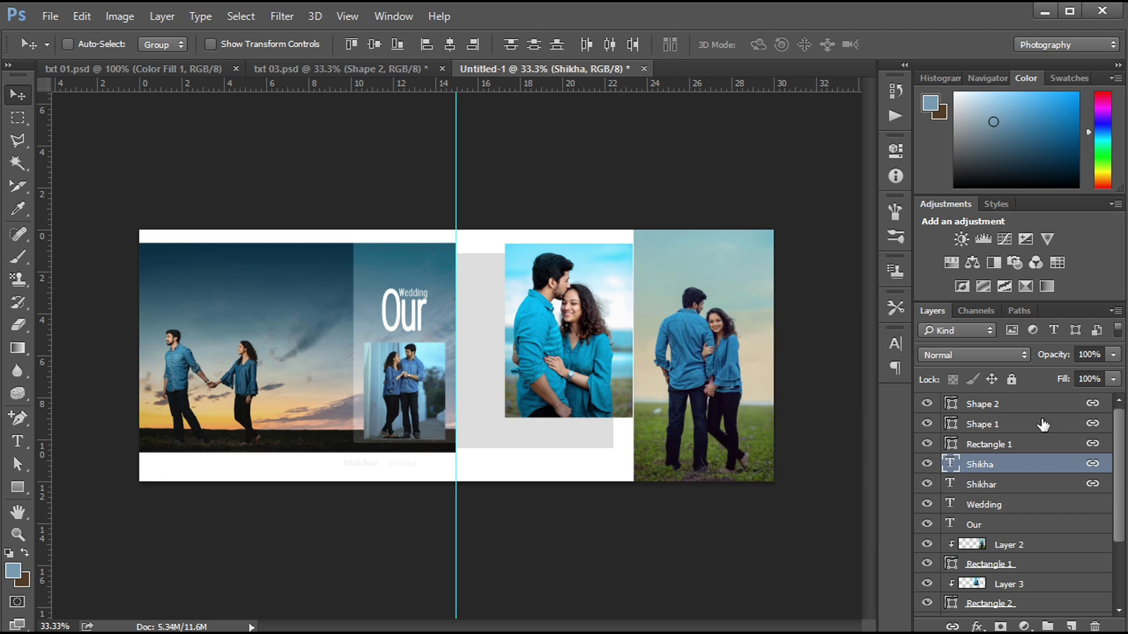
Step: Position the names caption along the sunset photo's dark bottom edge
left_click_drag(356, 466, 265, 442)
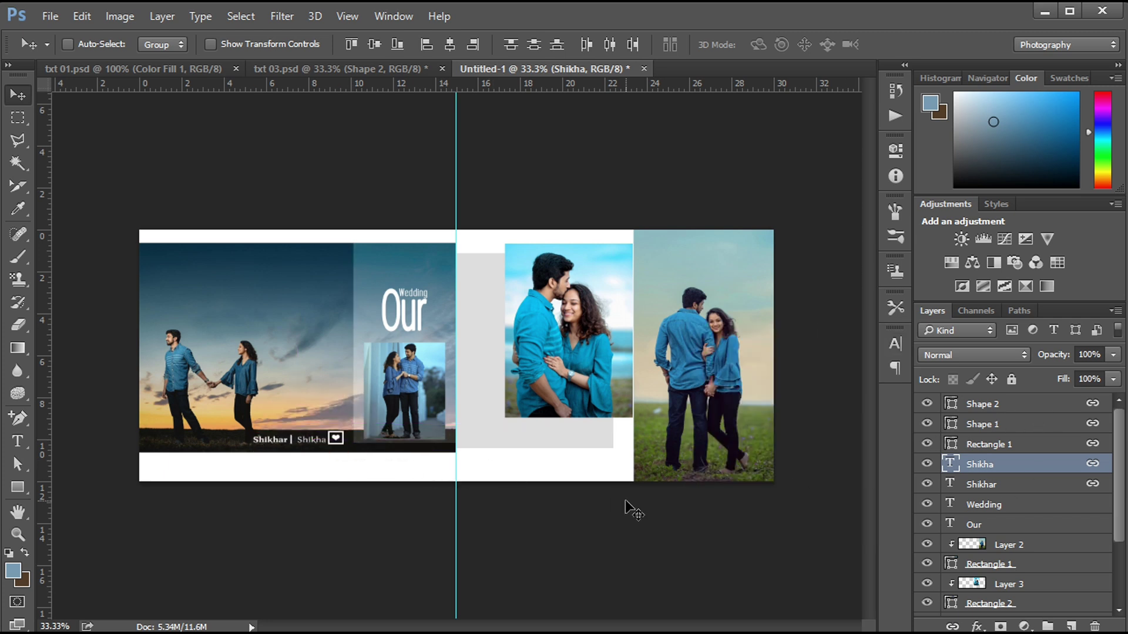
key("shift+Right")
key("shift+Right")
key("shift+Down")
key("shift+Right")
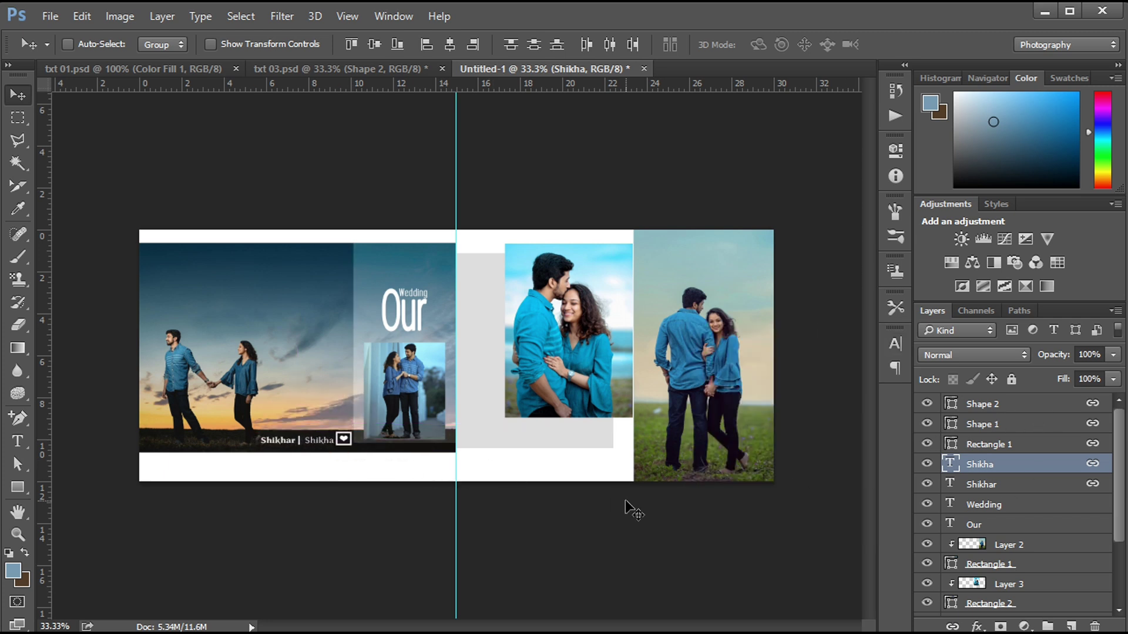
key("shift+Down")
key("shift+Right")
key("shift+Down")
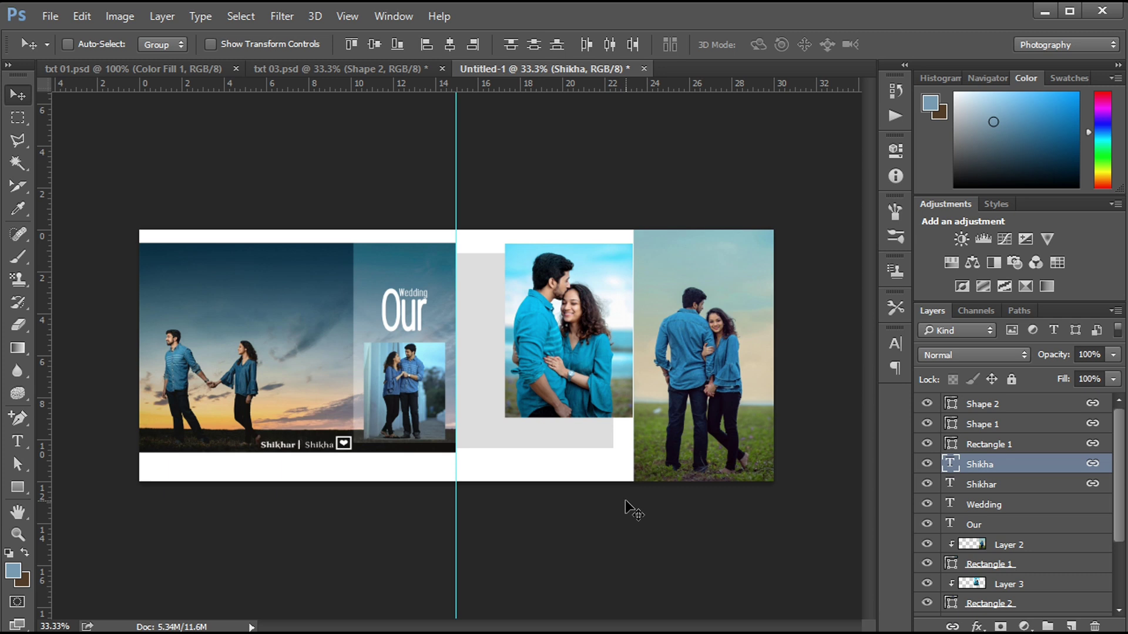
left_click(296, 69)
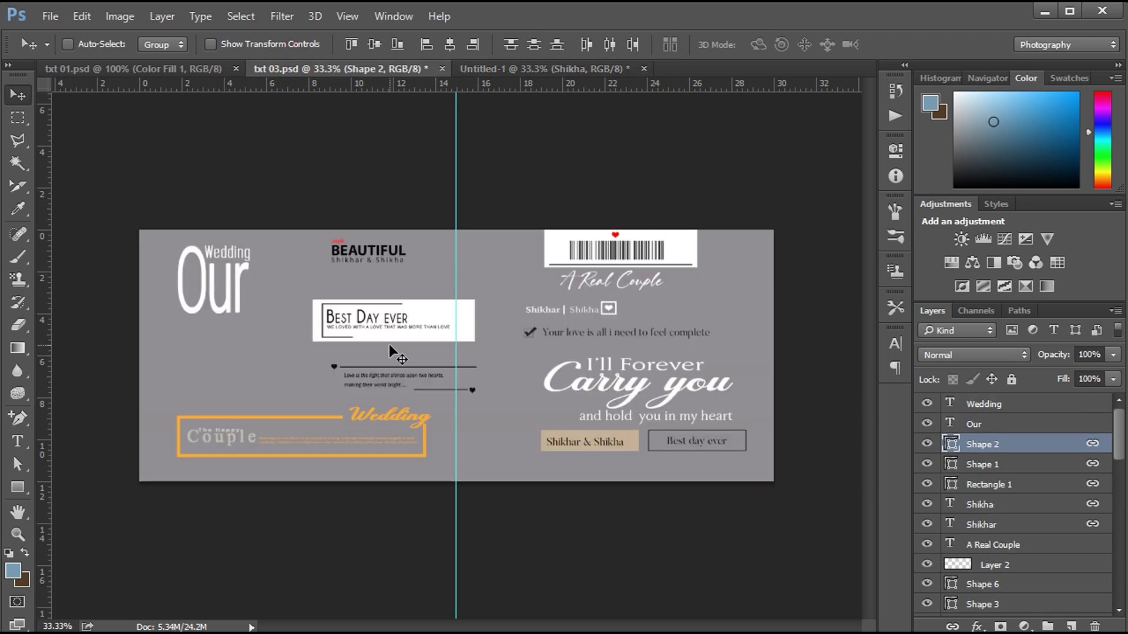
Step: Unlink the 'Best day ever' text layer and drag it into the album beside the middle photo
left_click(364, 322)
left_click(693, 442)
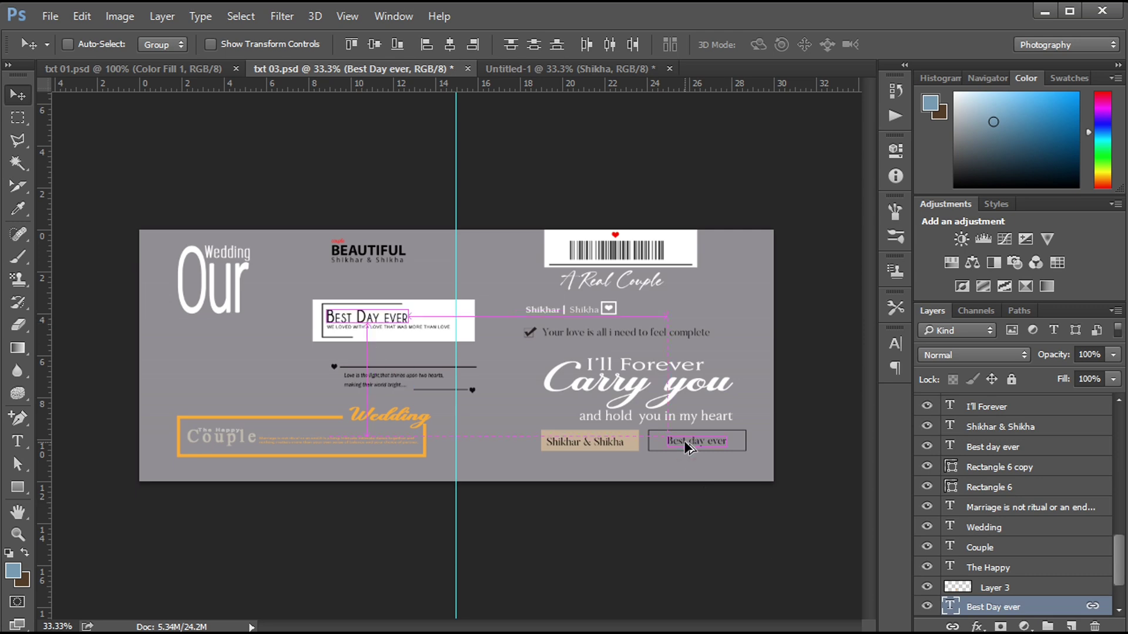
right_click(1018, 449)
left_click(709, 230)
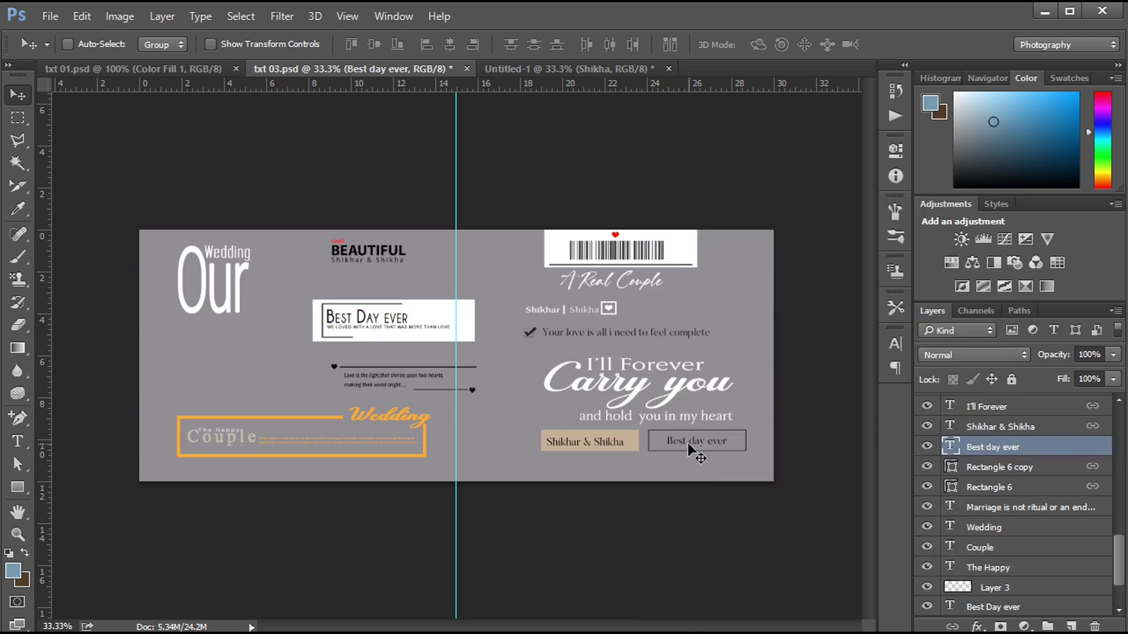
mouse_move(692, 450)
left_mouse_down()
mouse_move(538, 249)
mouse_move(481, 316)
left_mouse_up()
Step: Rotate the 'Best day ever' text 90° counter-clockwise and enlarge it to about 130%
key("ctrl+t")
right_click(480, 316)
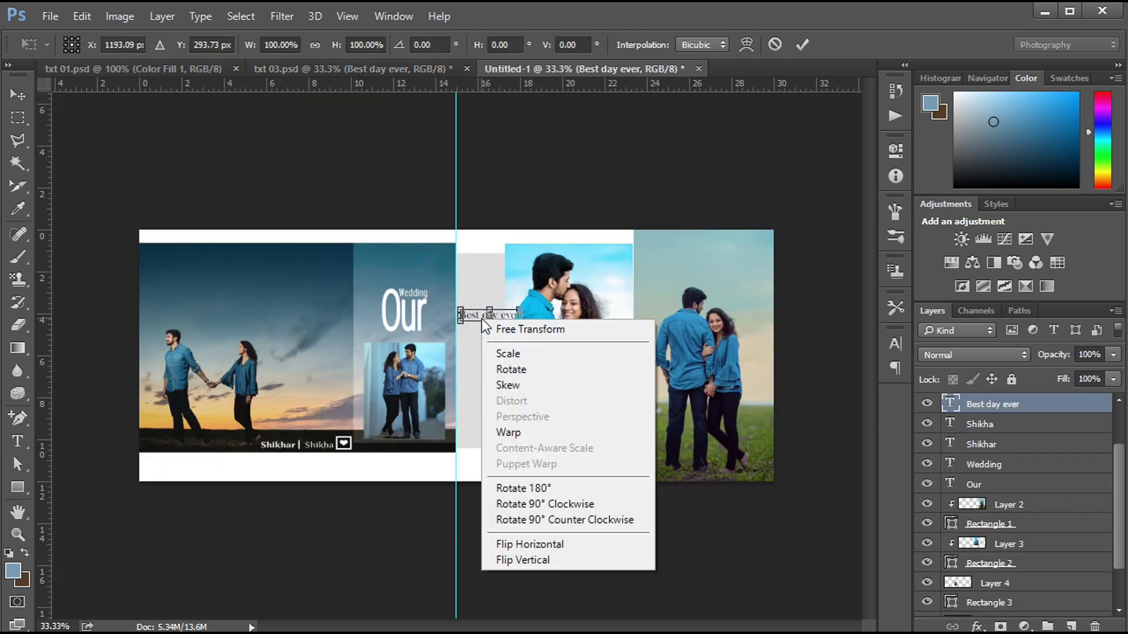
left_click(519, 520)
mouse_move(497, 286)
left_mouse_down()
mouse_move(501, 268)
mouse_move(479, 282)
mouse_move(487, 307)
left_mouse_up()
key("Return")
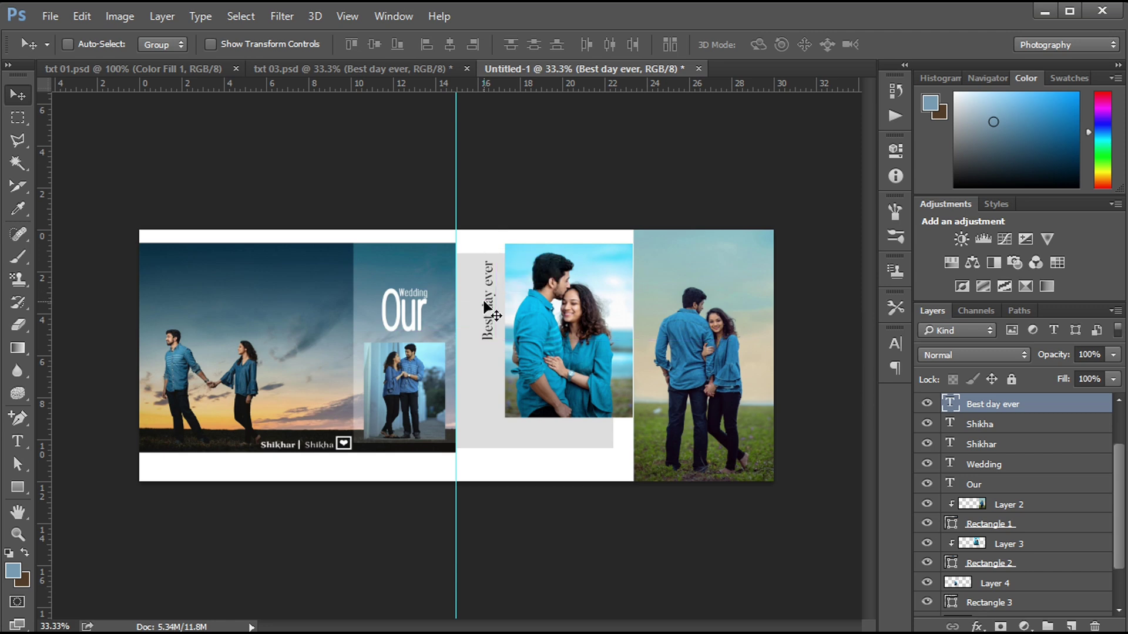
left_click(305, 65)
Step: Place the 'Love is the light…' quote group with heart-tipped lines beneath the kissing-couple photo
left_click(387, 376, "ctrl")
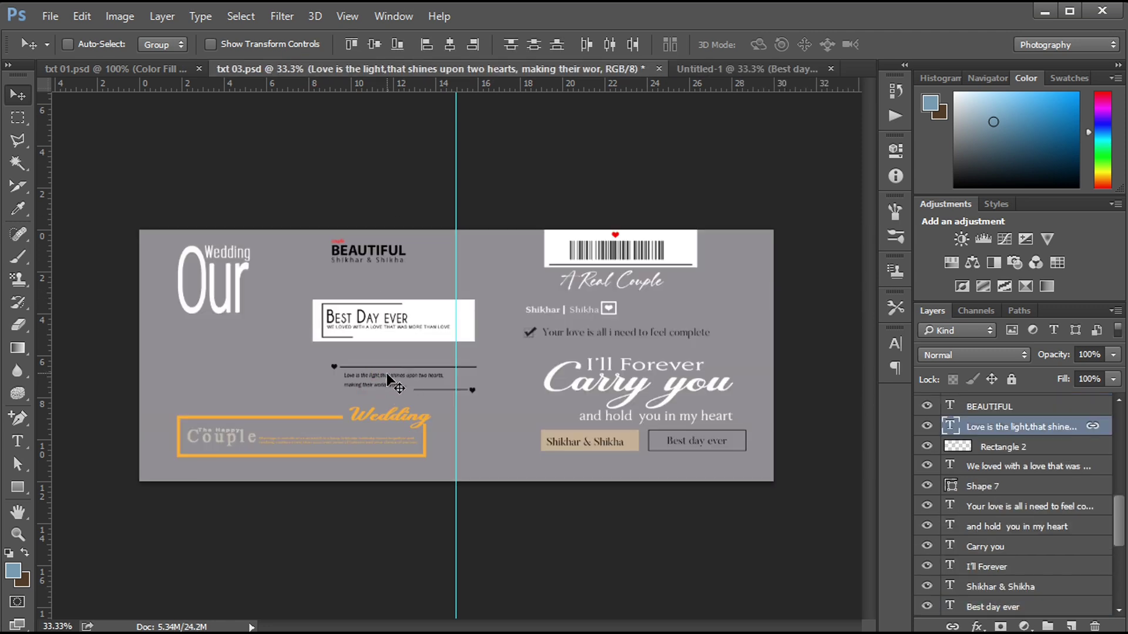
mouse_move(383, 377)
left_mouse_down()
mouse_move(520, 431)
mouse_move(494, 427)
left_mouse_up()
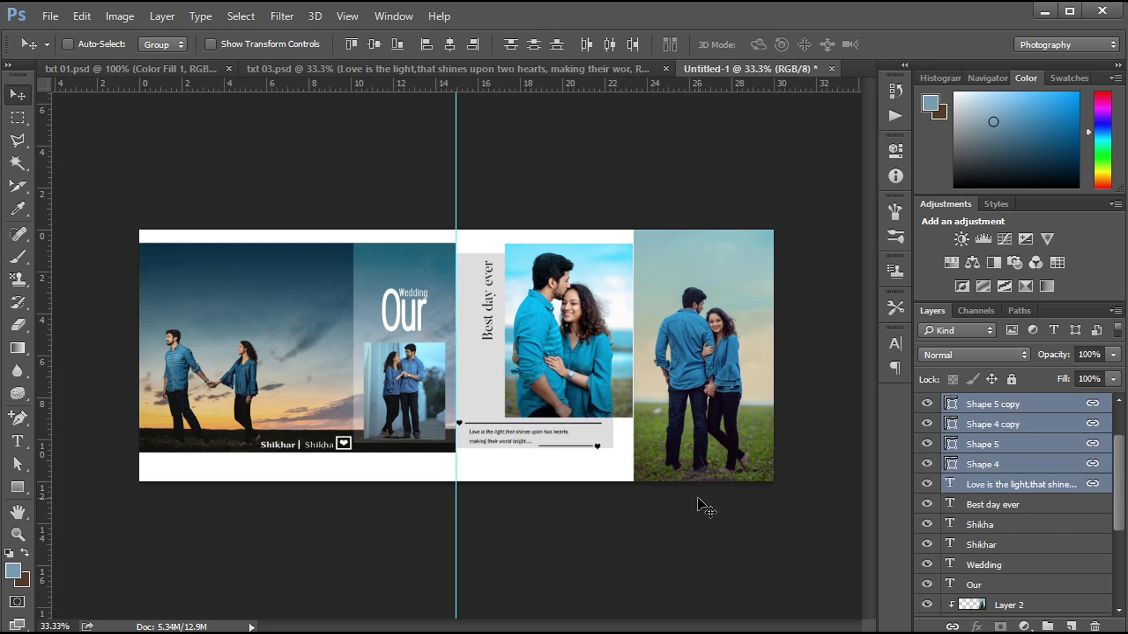
key("shift+Right")
key("shift+Up")
key("shift+Right")
key("shift+Right")
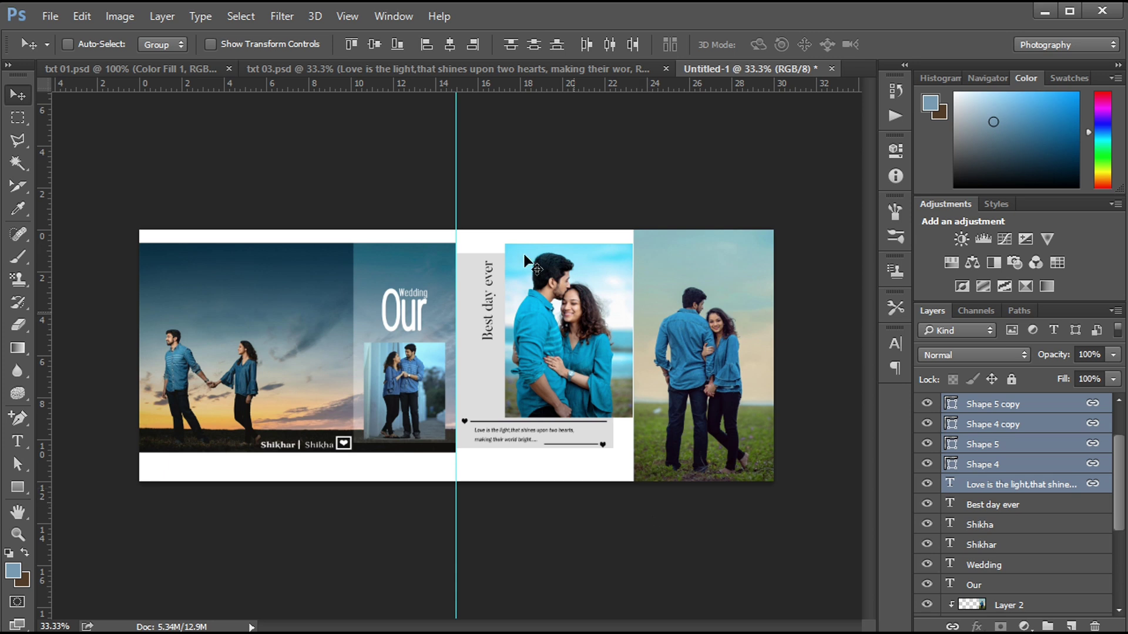
left_click(302, 68)
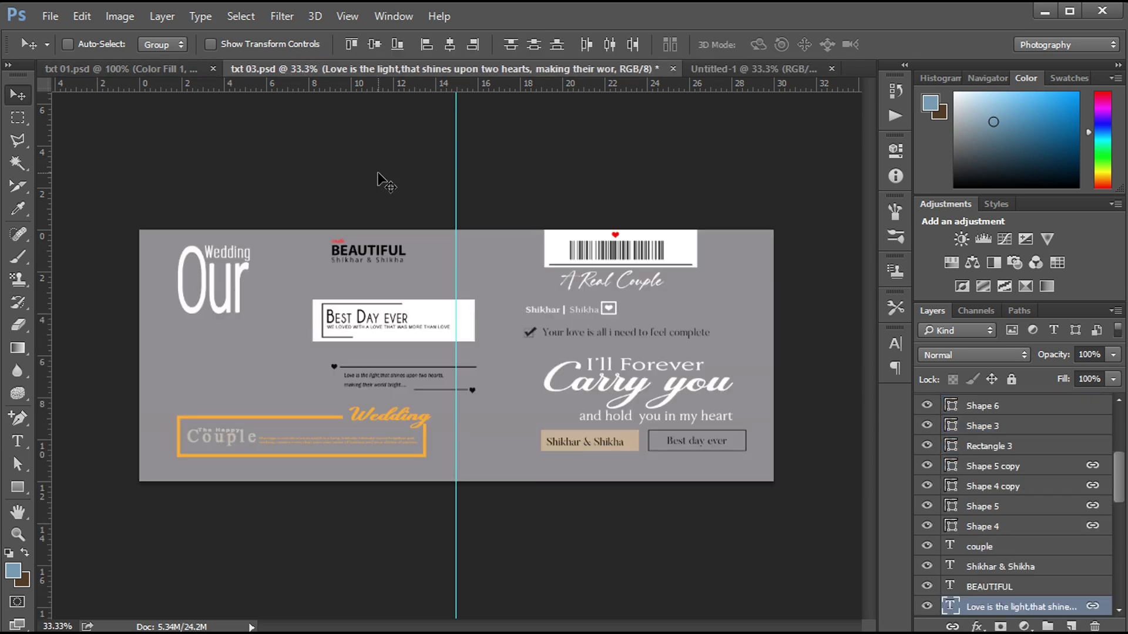
Step: Place the BEAUTIFUL title and names at the right photo's top-right, shrunk and nudged left
left_click_drag(376, 254, 596, 399)
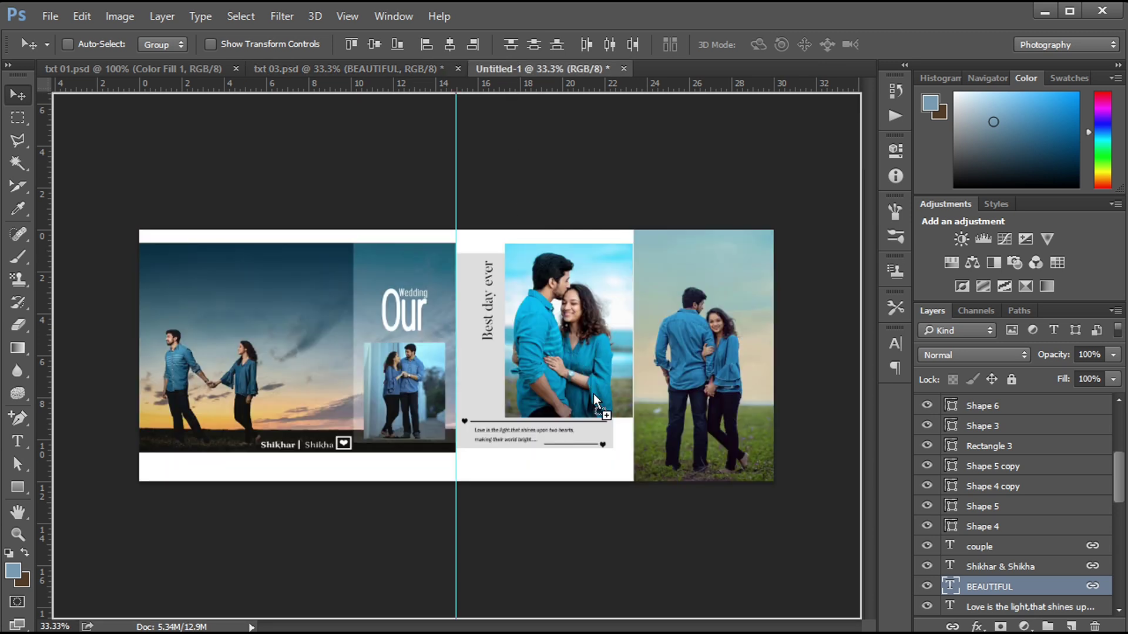
mouse_move(625, 390)
left_mouse_down()
mouse_move(781, 246)
mouse_move(722, 252)
mouse_move(705, 281)
left_mouse_up()
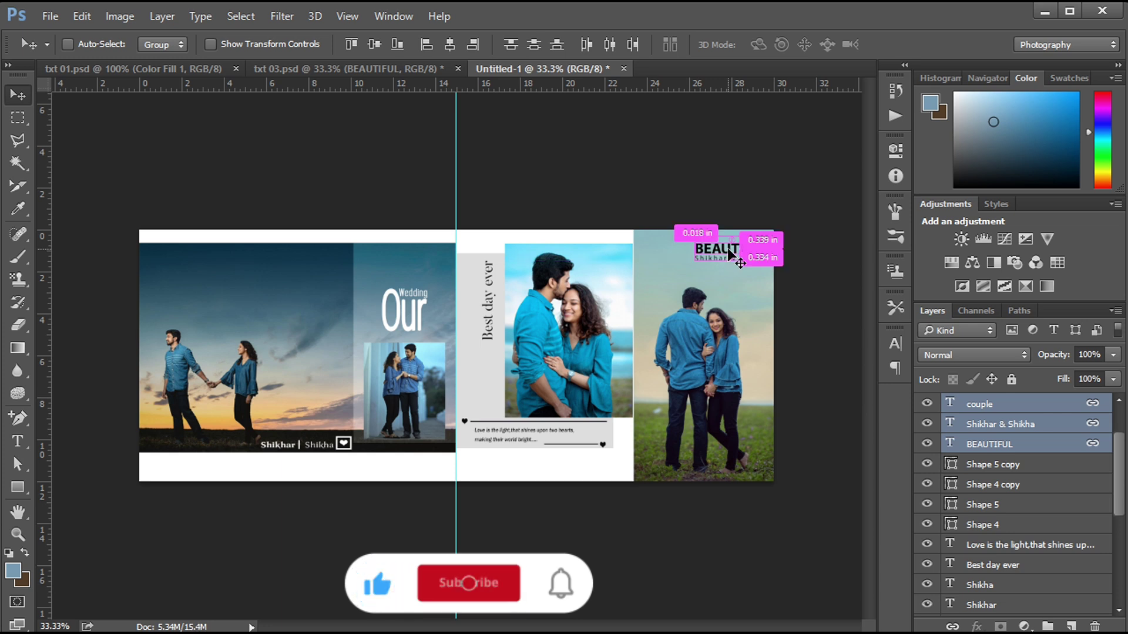
key("ctrl+t")
left_click_drag(774, 241, 744, 248)
key("Return")
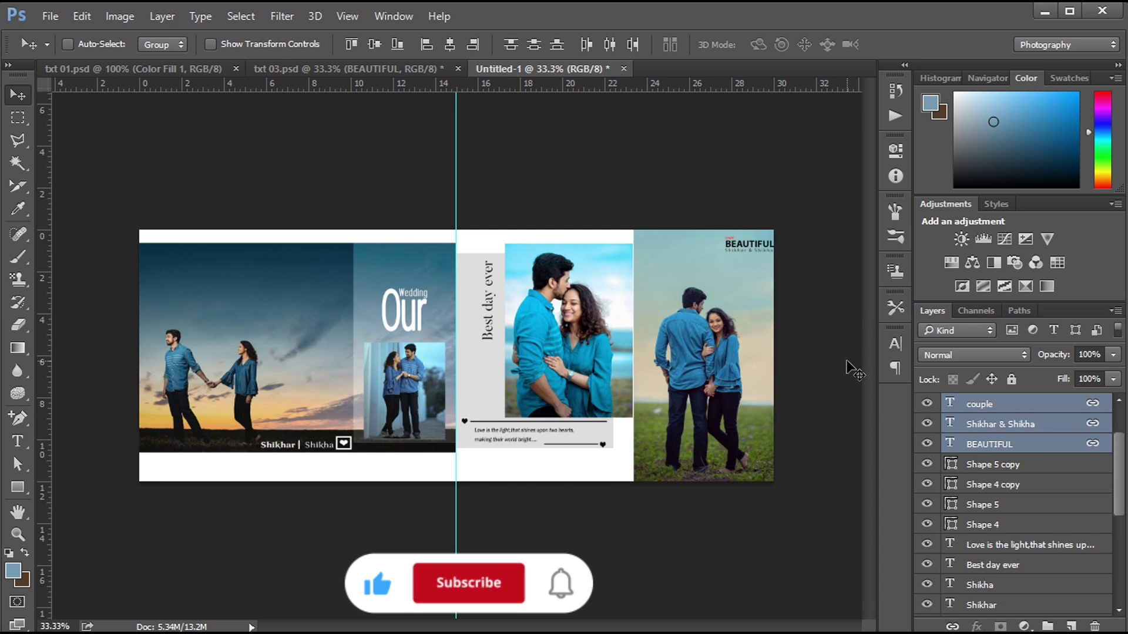
key("shift+Left")
key("shift+Left")
key("shift+Left")
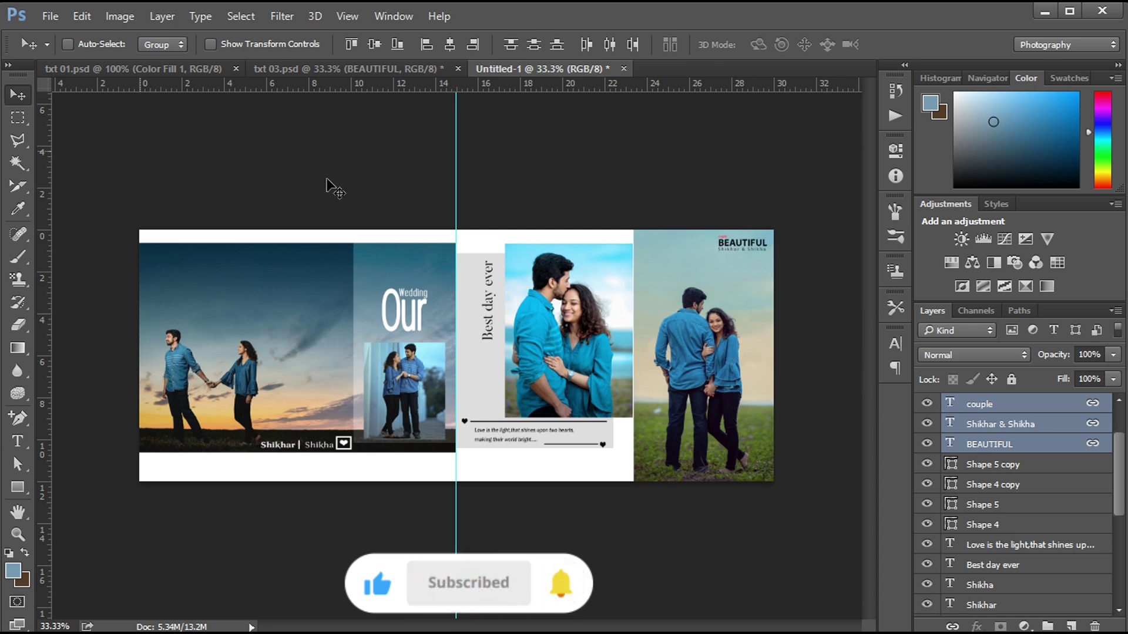
left_click(111, 71)
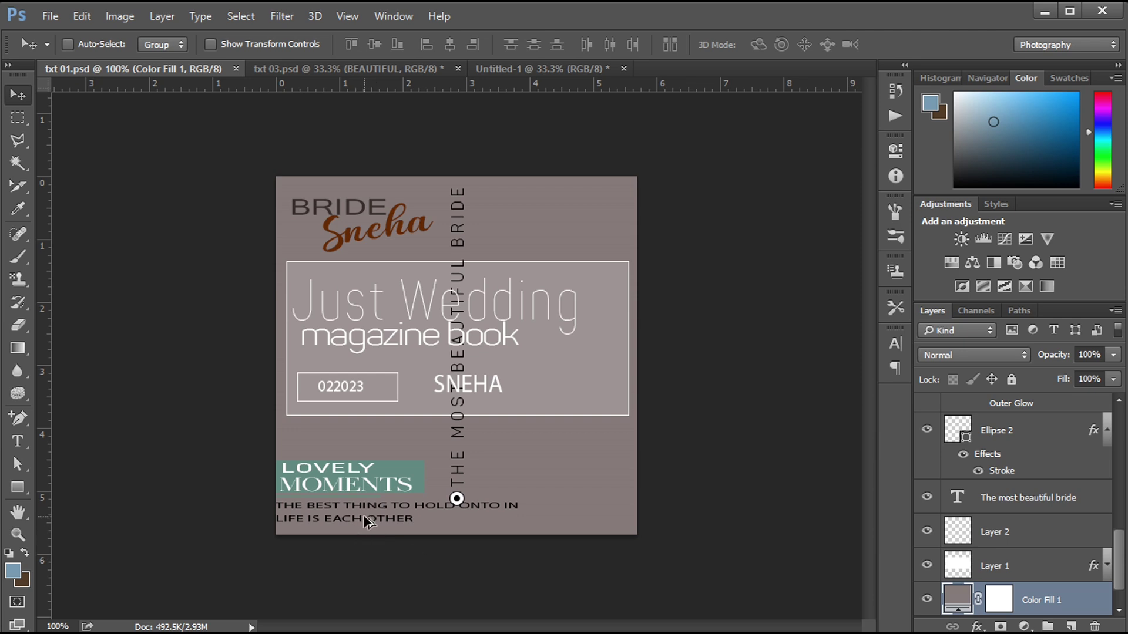
Step: Place the LOVELY MOMENTS heading and tagline beneath the love quote, nudged slightly left
left_click_drag(364, 521, 585, 461)
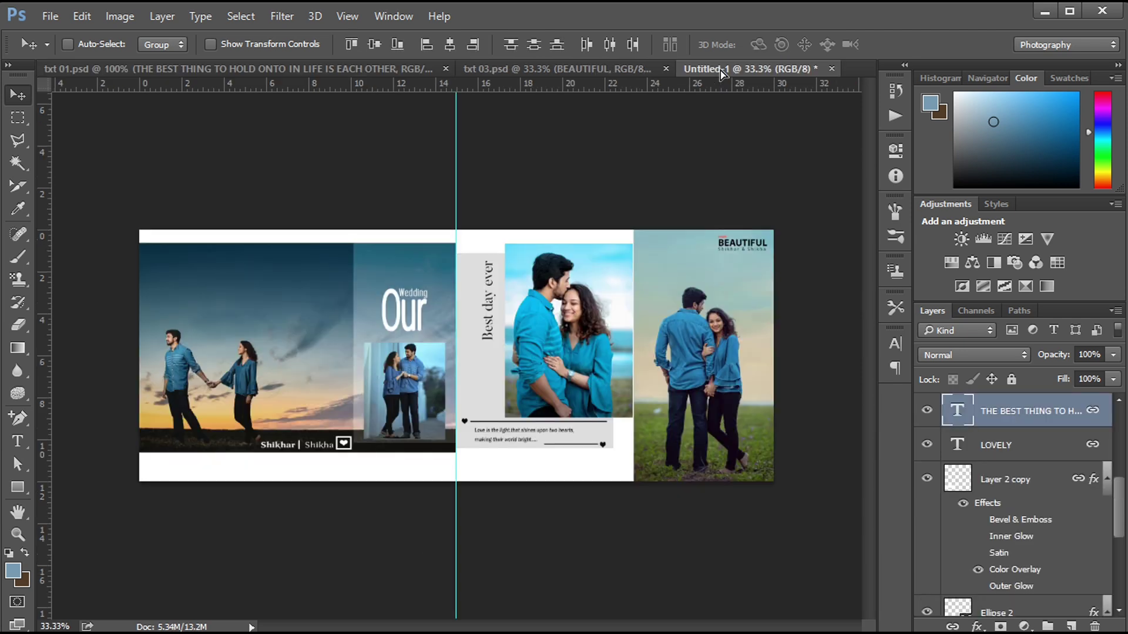
left_click_drag(579, 466, 581, 465)
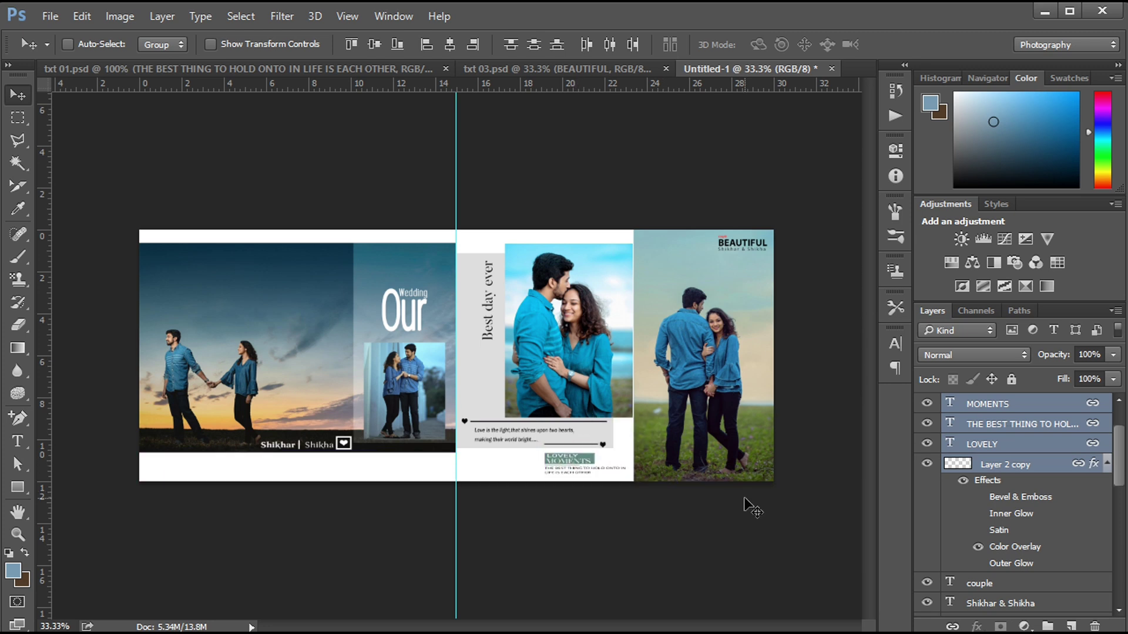
key("Left")
key("Left")
key("Left")
key("Left")
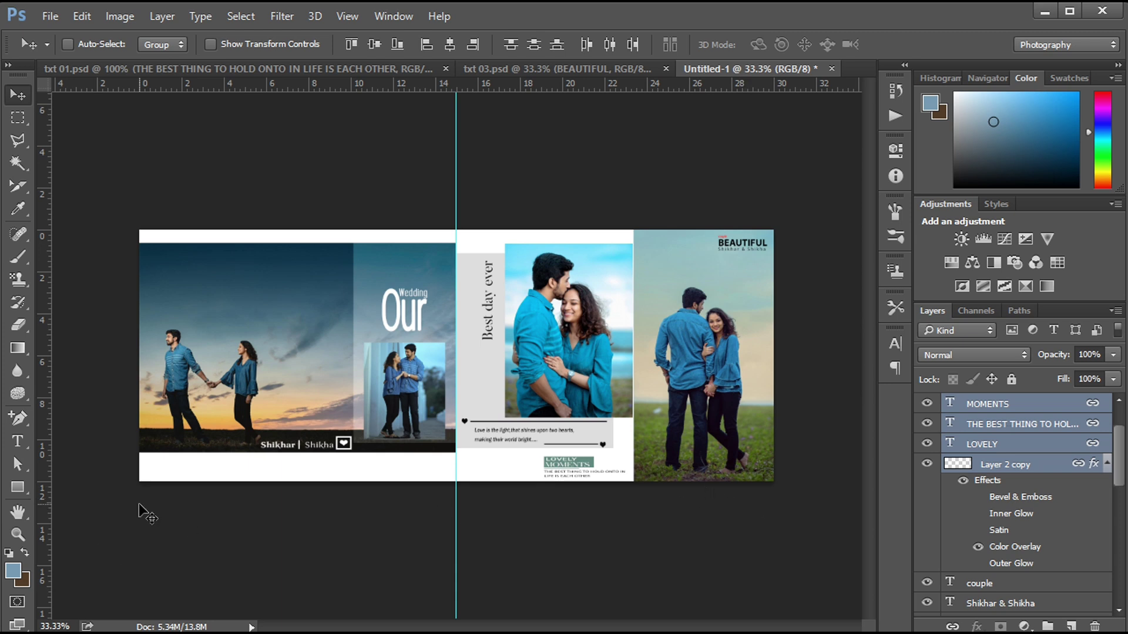
left_click(17, 487)
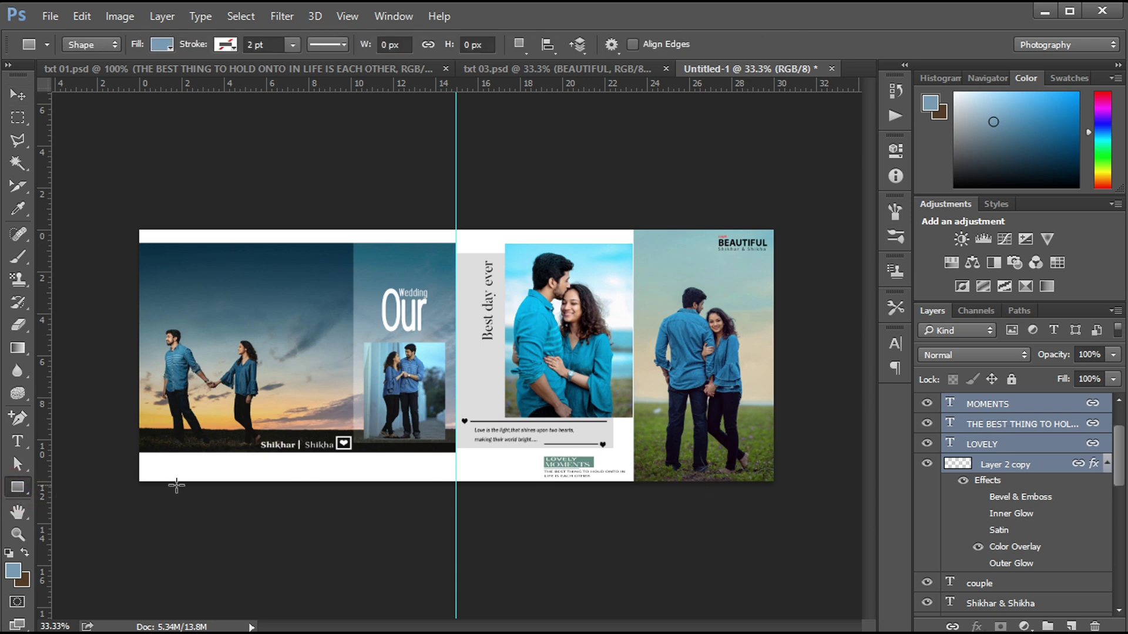
Step: Draw a thin horizontal line across the spread's bottom margin with the Line tool
right_click(19, 485)
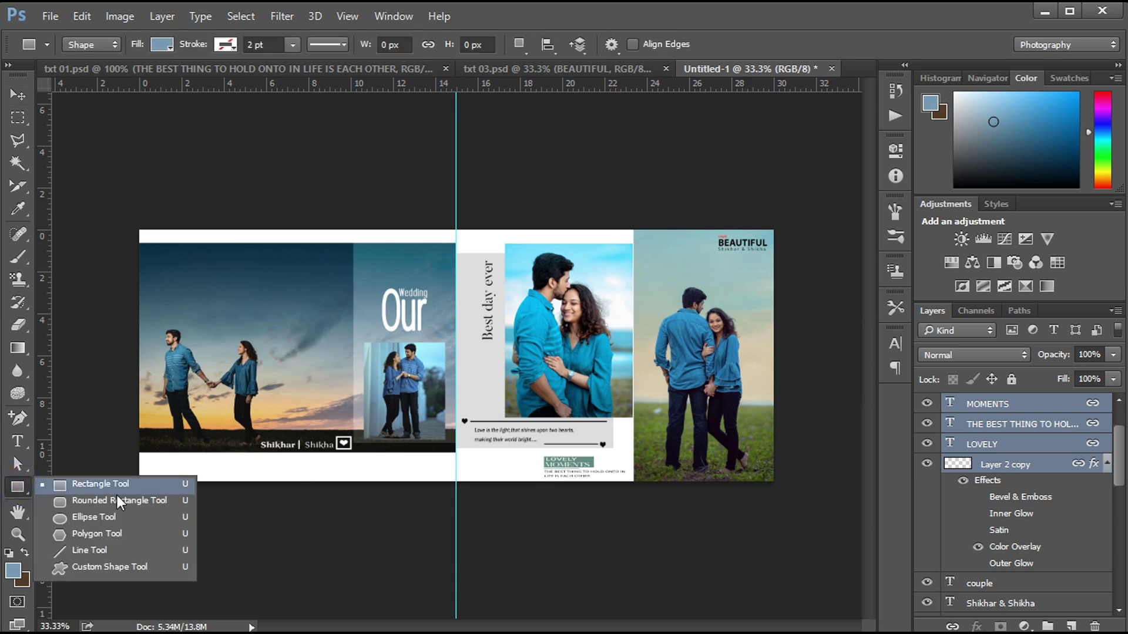
left_click(105, 552)
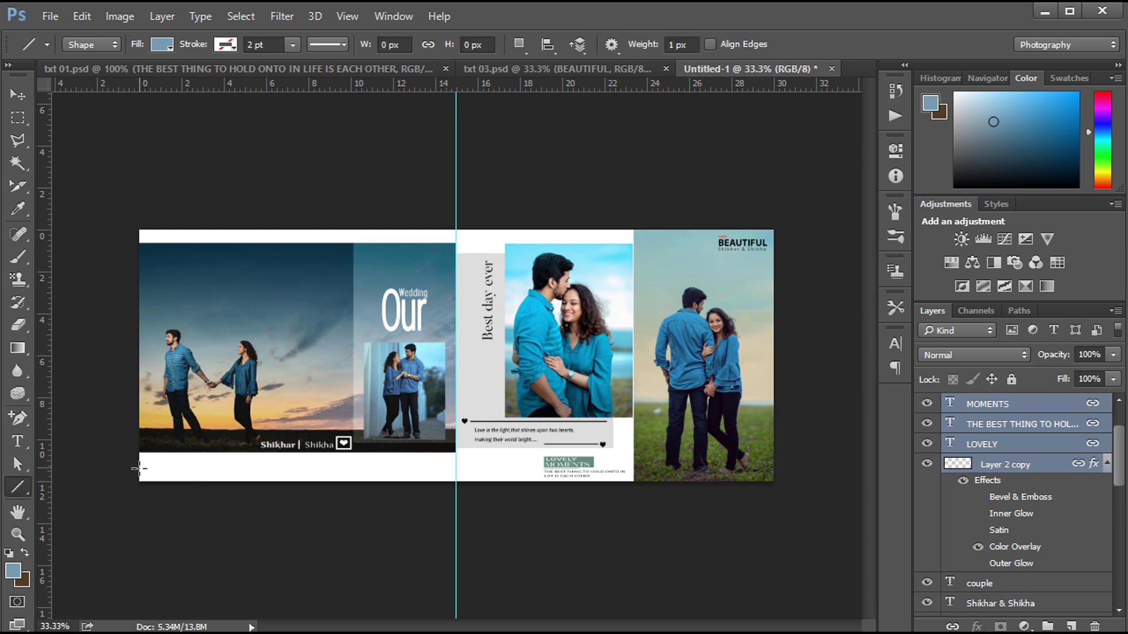
left_click_drag(141, 467, 532, 465)
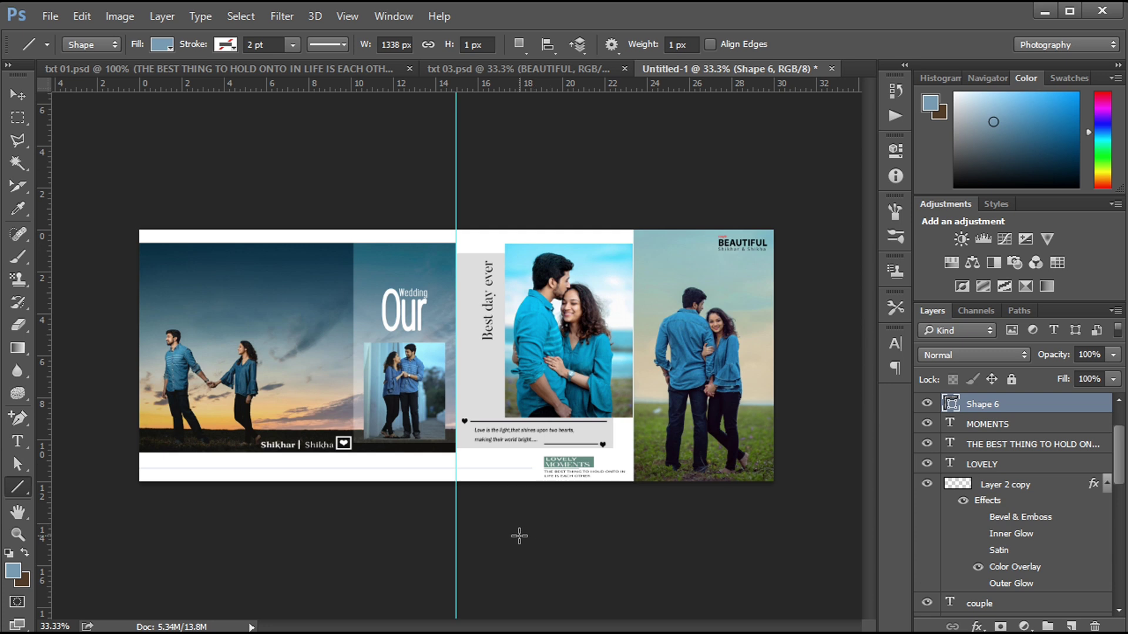
Step: Duplicate the line twice, nudging each copy slightly upward
key("ctrl+j")
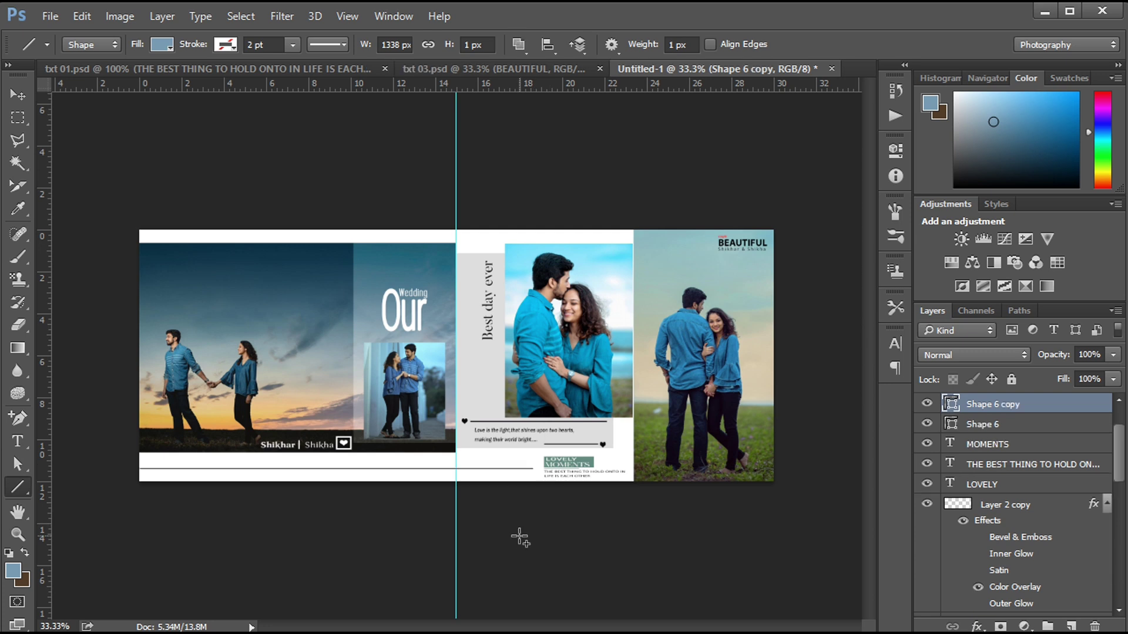
key("v")
key("shift+Up")
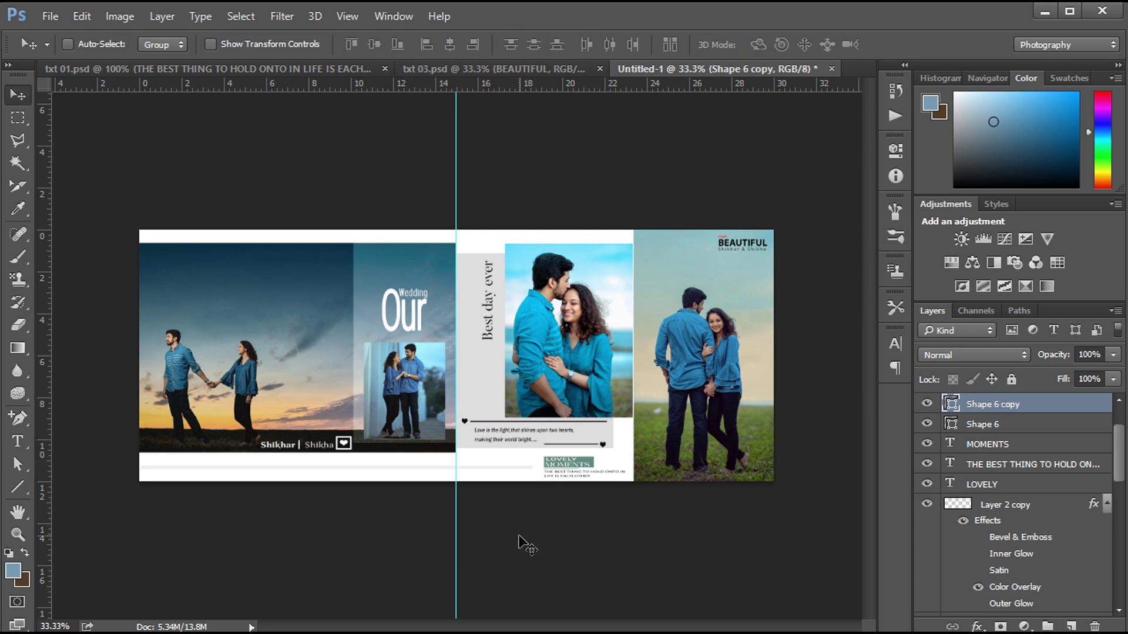
key("shift+Up")
key("ctrl+j")
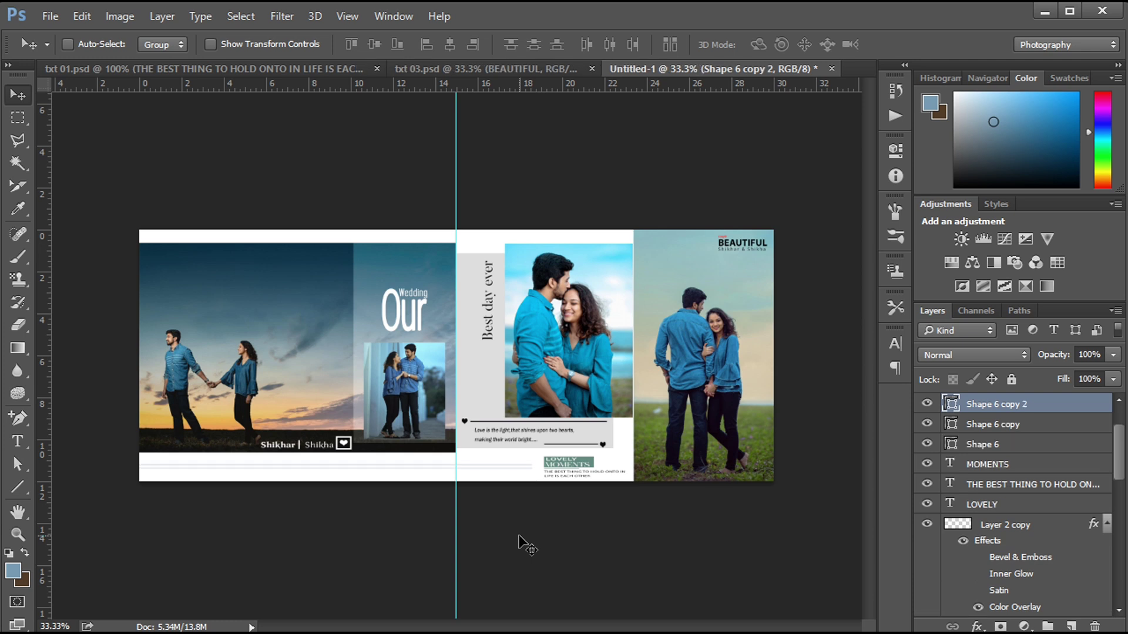
key("shift+Up")
left_click(18, 484)
Step: Draw a small vertical bar, a horizontal bar and a crossing vertical bar in the bottom-left strip
right_click(18, 485)
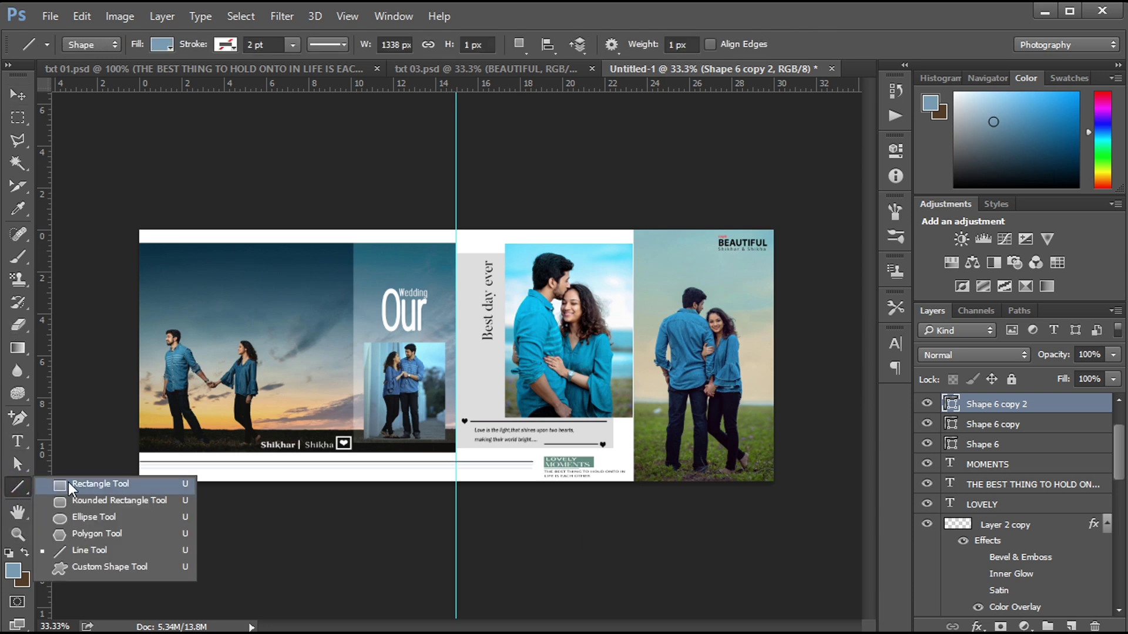
left_click(68, 482)
left_click(1071, 627)
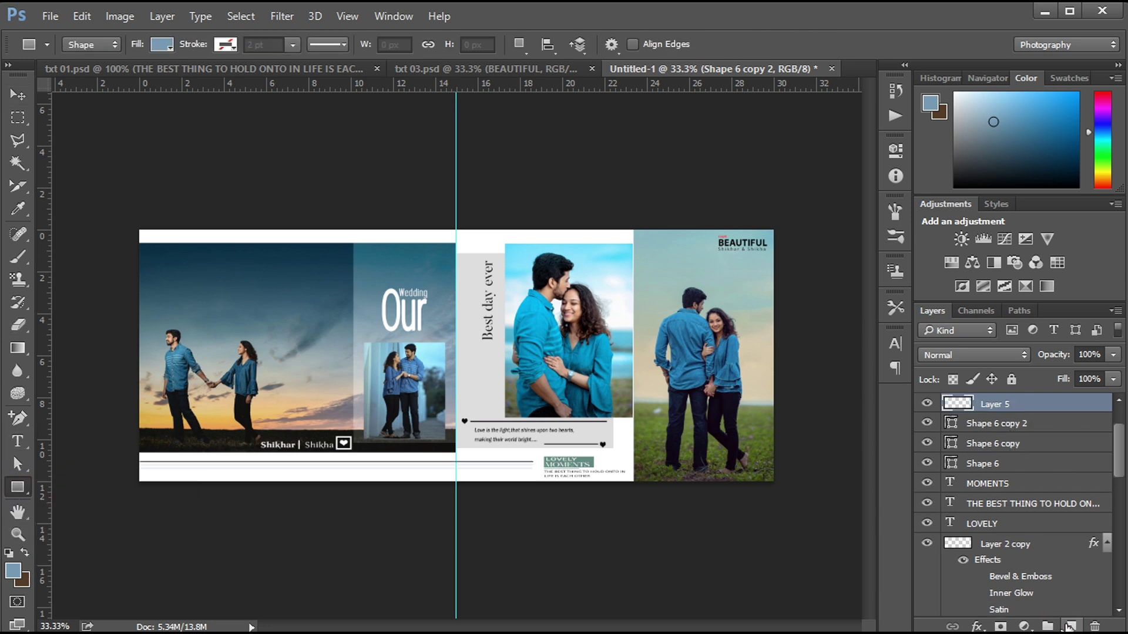
left_click_drag(187, 468, 197, 495)
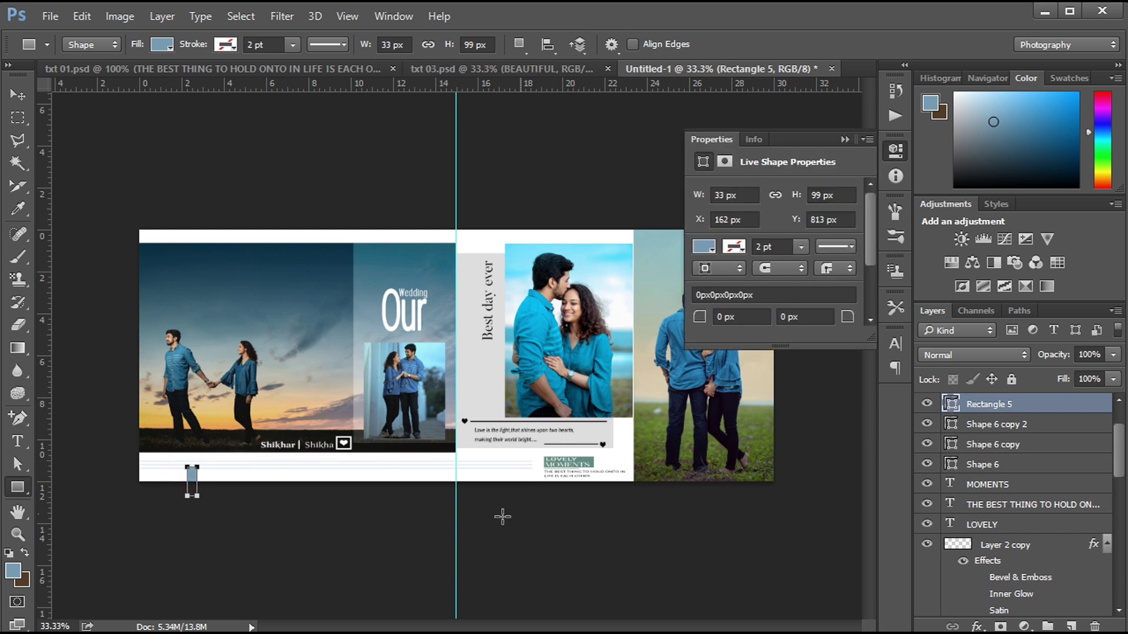
key("Return")
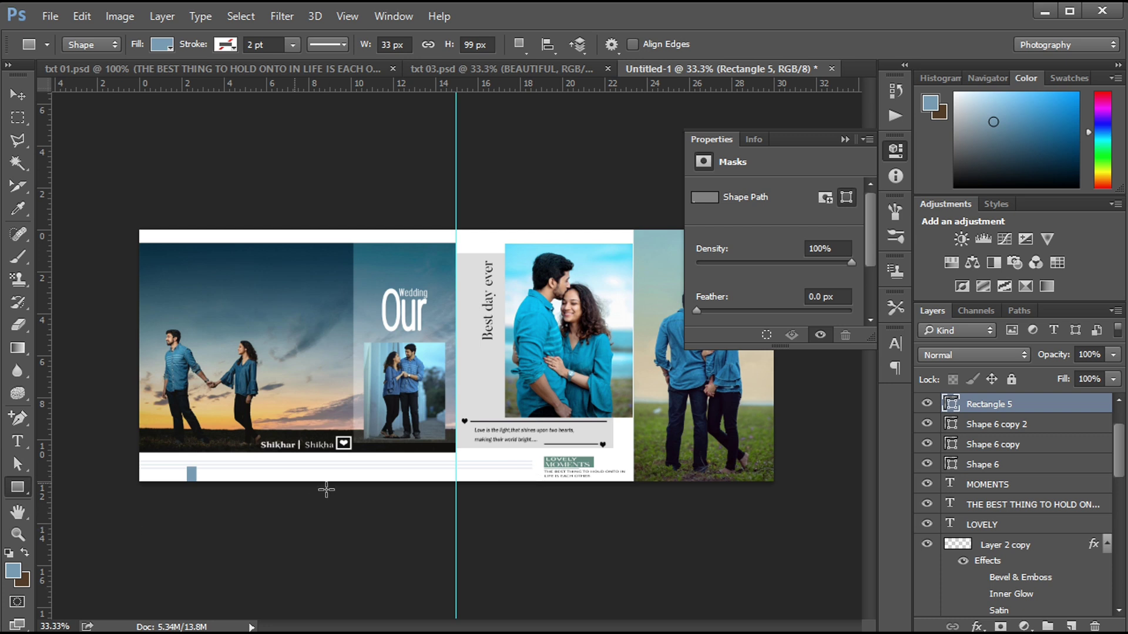
mouse_move(221, 467)
left_mouse_down()
mouse_move(273, 473)
mouse_move(259, 490)
left_mouse_up()
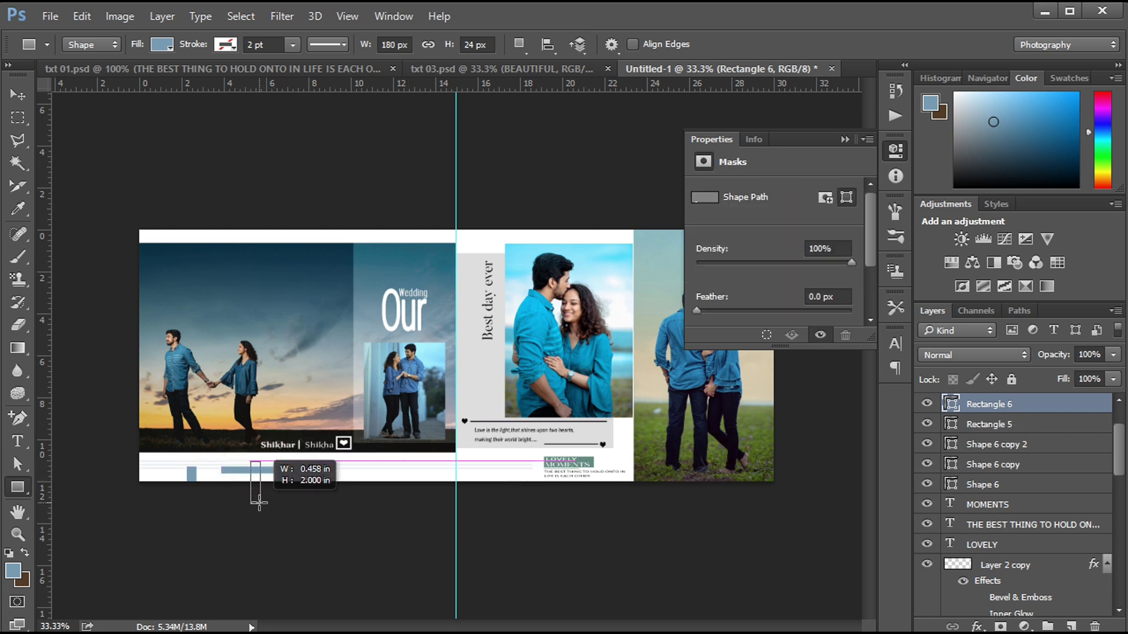
key("Return")
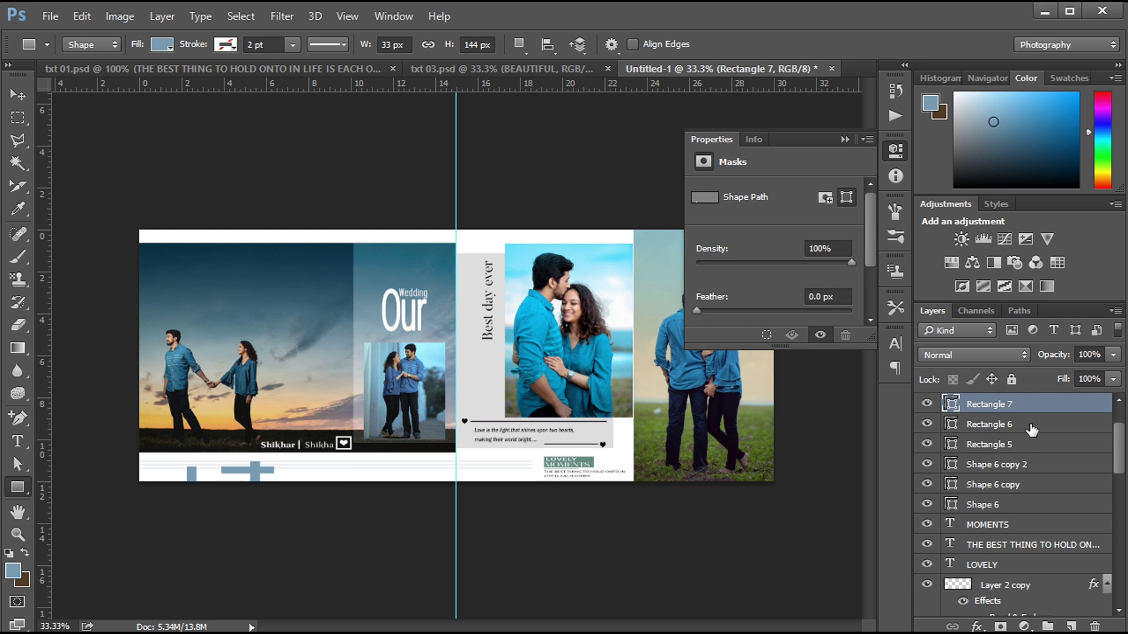
Step: Reposition the horizontal bar slightly left and up across its vertical bar
left_click(18, 94)
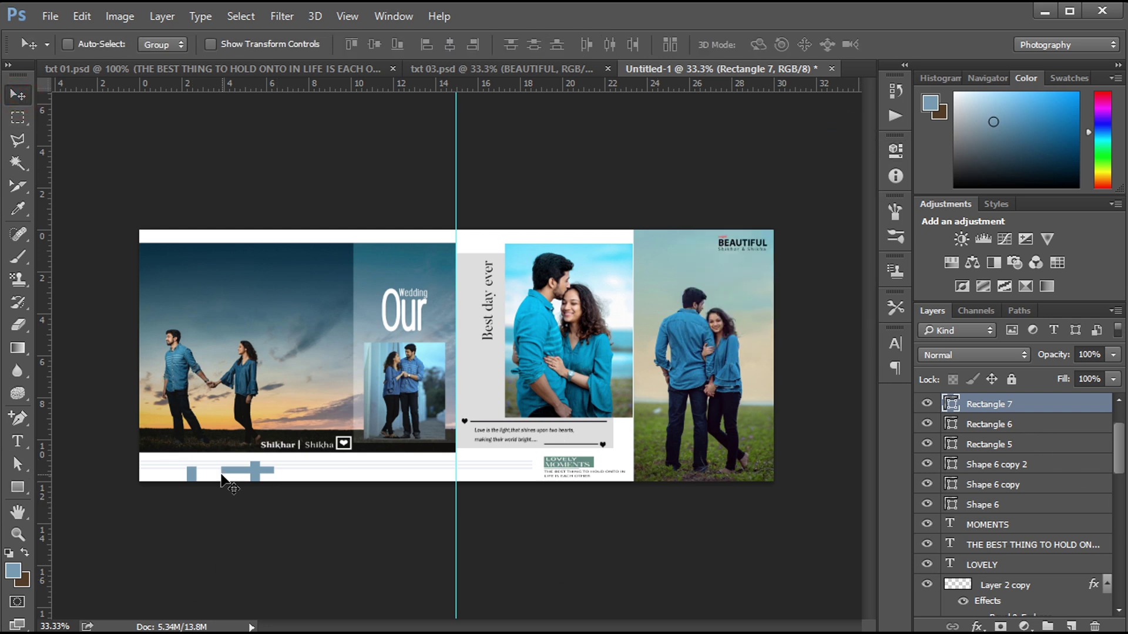
left_click(235, 477, "ctrl")
key("shift+Left")
key("shift+Left")
key("shift+Left")
key("shift+Left")
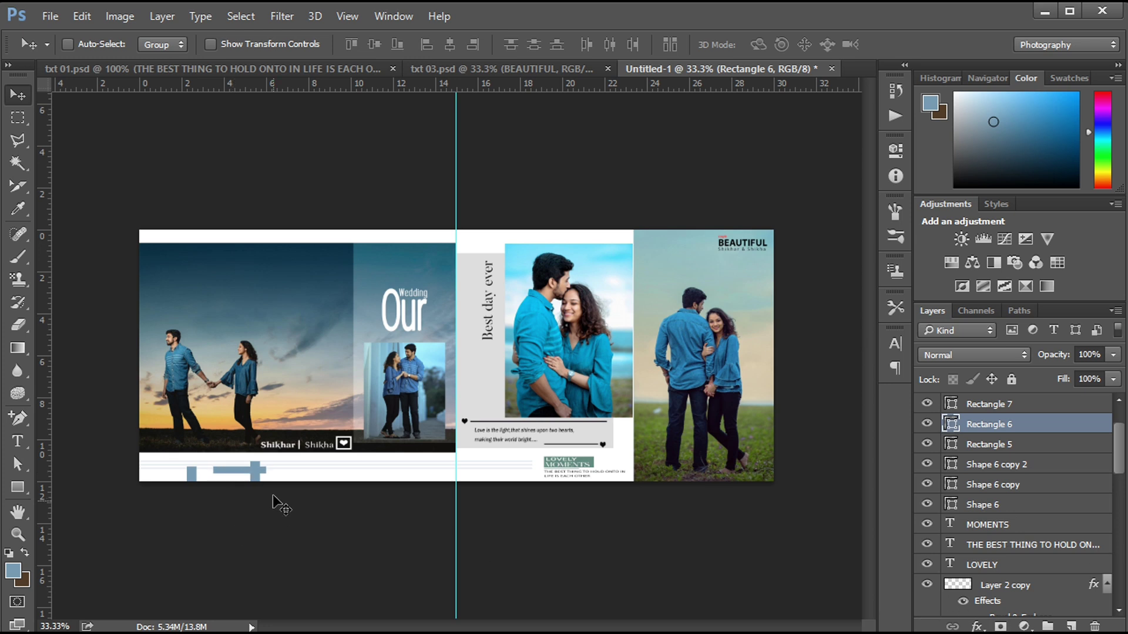
left_click_drag(256, 473, 238, 457)
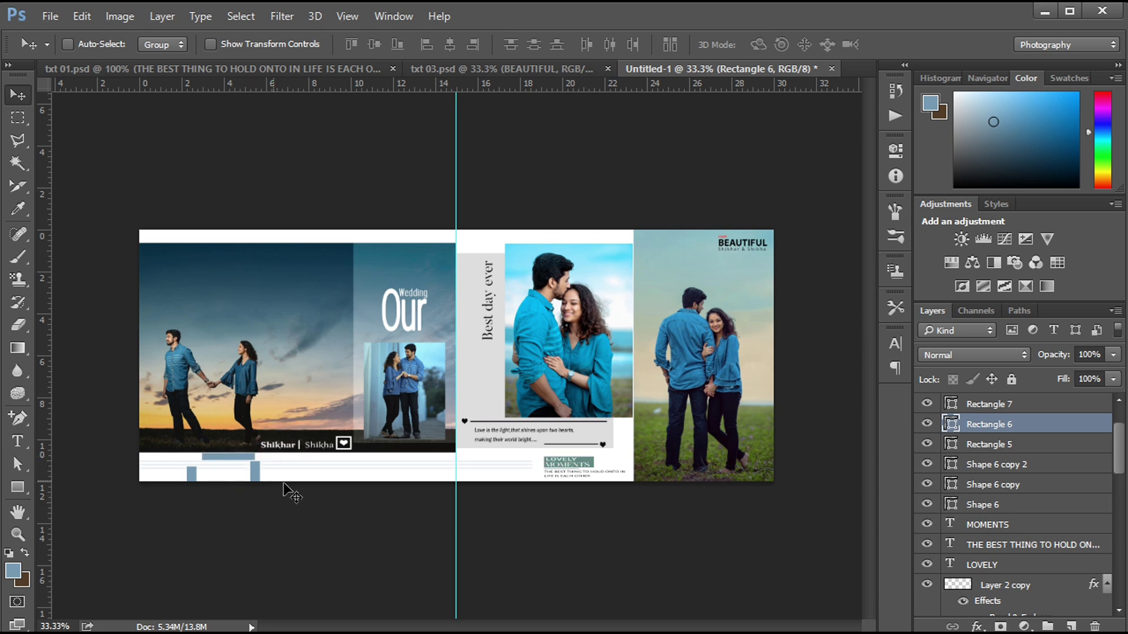
key("shift+Left")
key("shift+Down")
key("shift+Down")
key("shift+Down")
key("shift+Down")
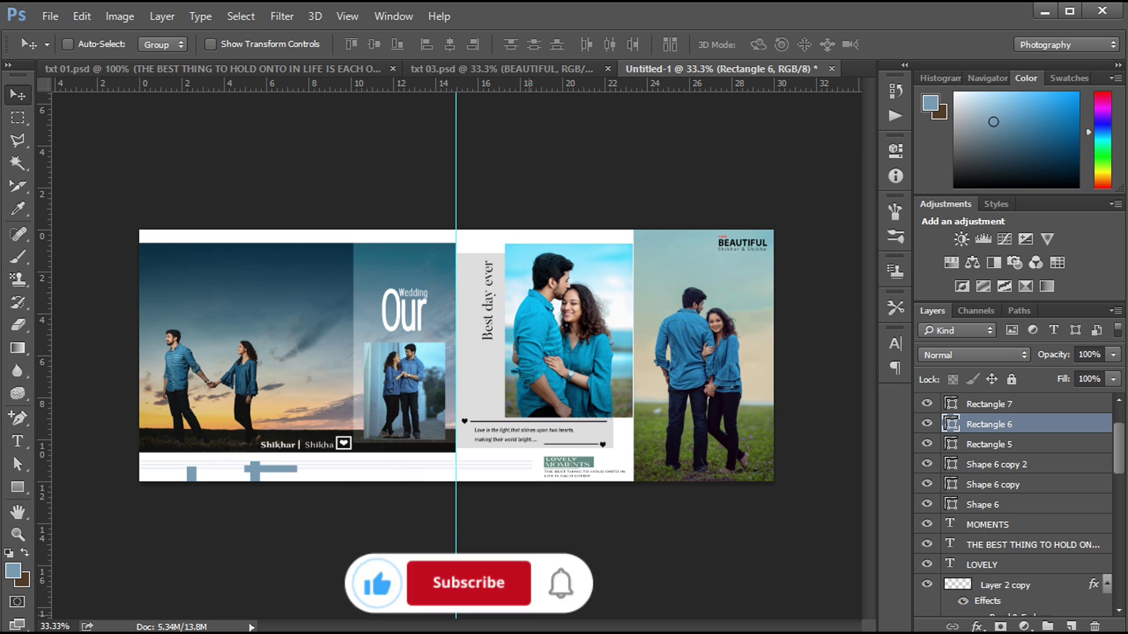
Step: Set Rectangles 5–7 to 75% opacity and zoom in briefly to check them
left_click(1025, 408)
left_click(1022, 446, "shift")
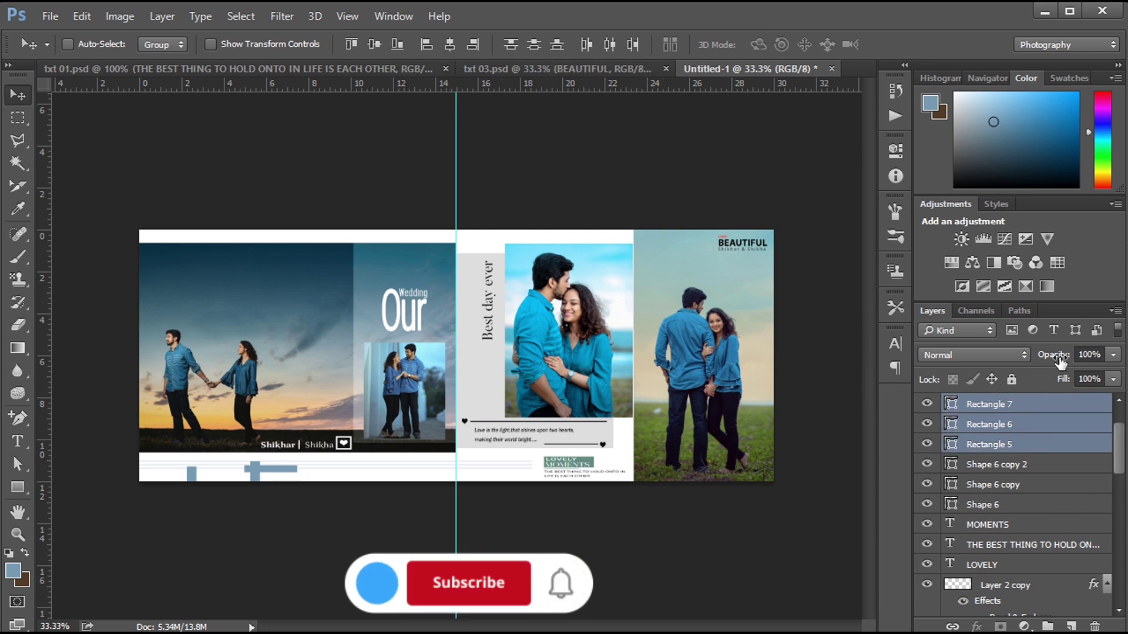
left_click(1098, 355)
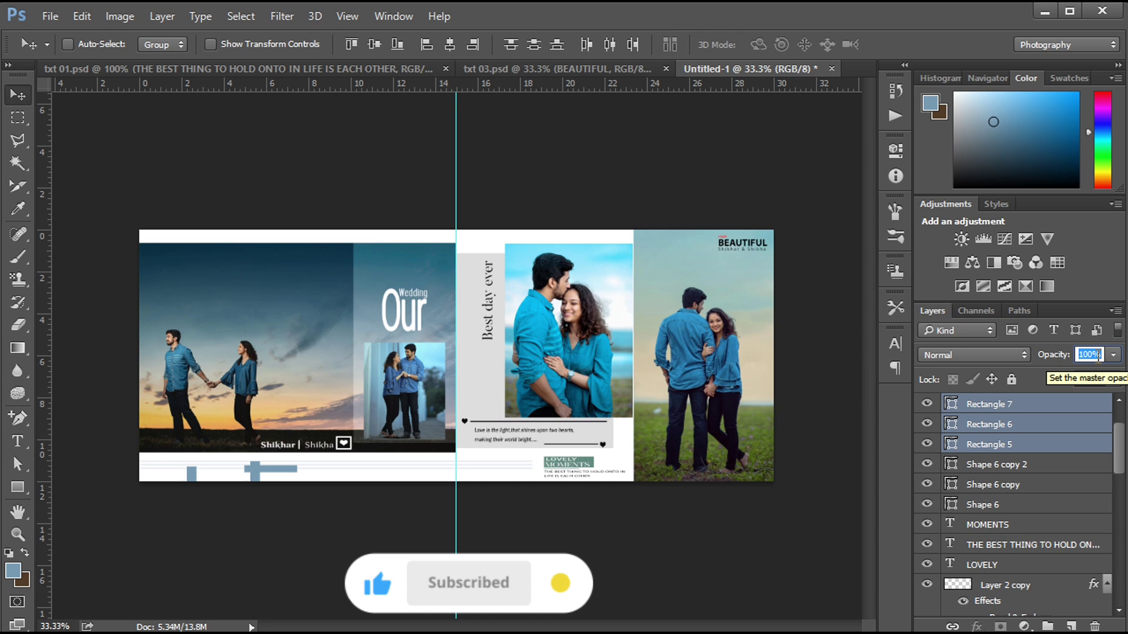
type("75")
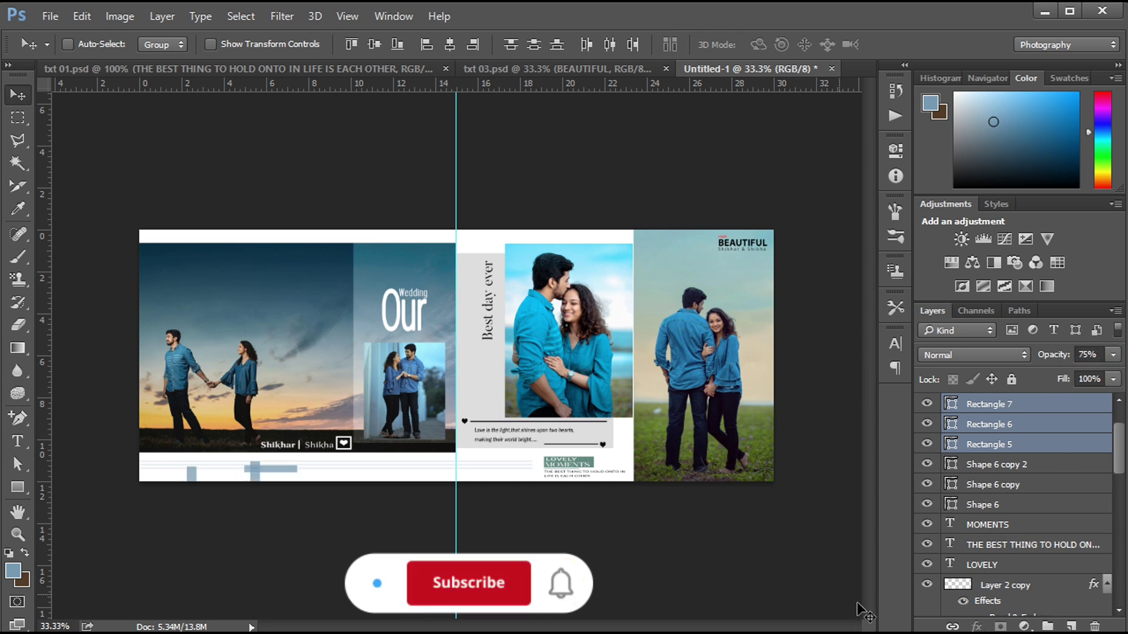
key("ctrl+plus")
mouse_move(564, 630)
left_mouse_down()
mouse_move(634, 627)
mouse_move(522, 630)
left_mouse_up()
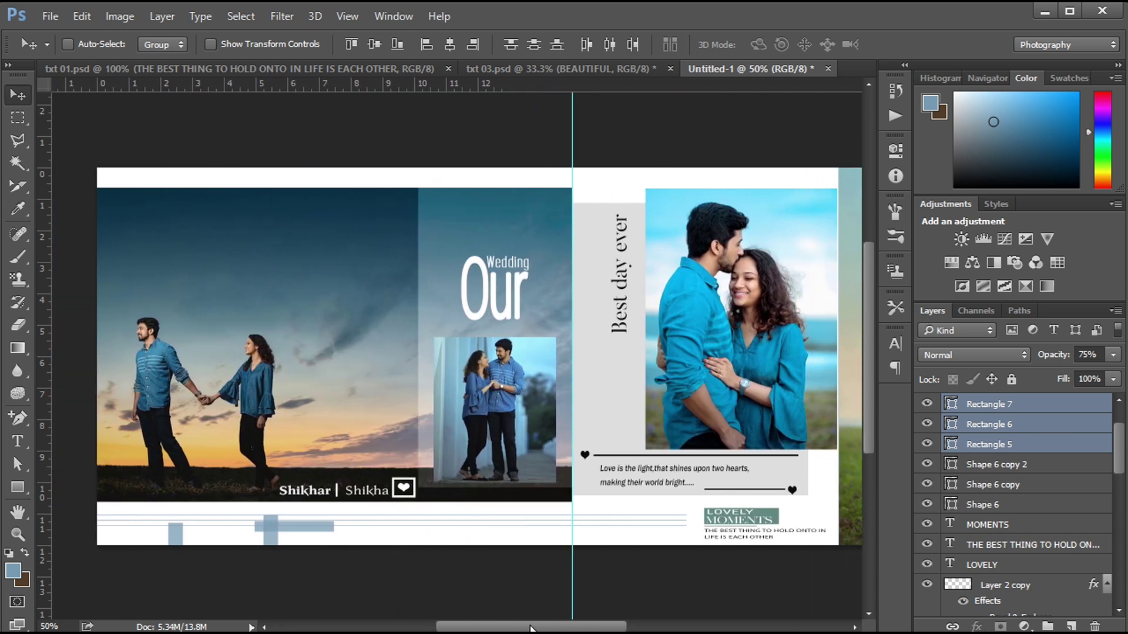
key("ctrl+minus")
Step: Draw Rectangle 8 over the sunset photo with no fill and a white 2 pt stroke
left_click(17, 487)
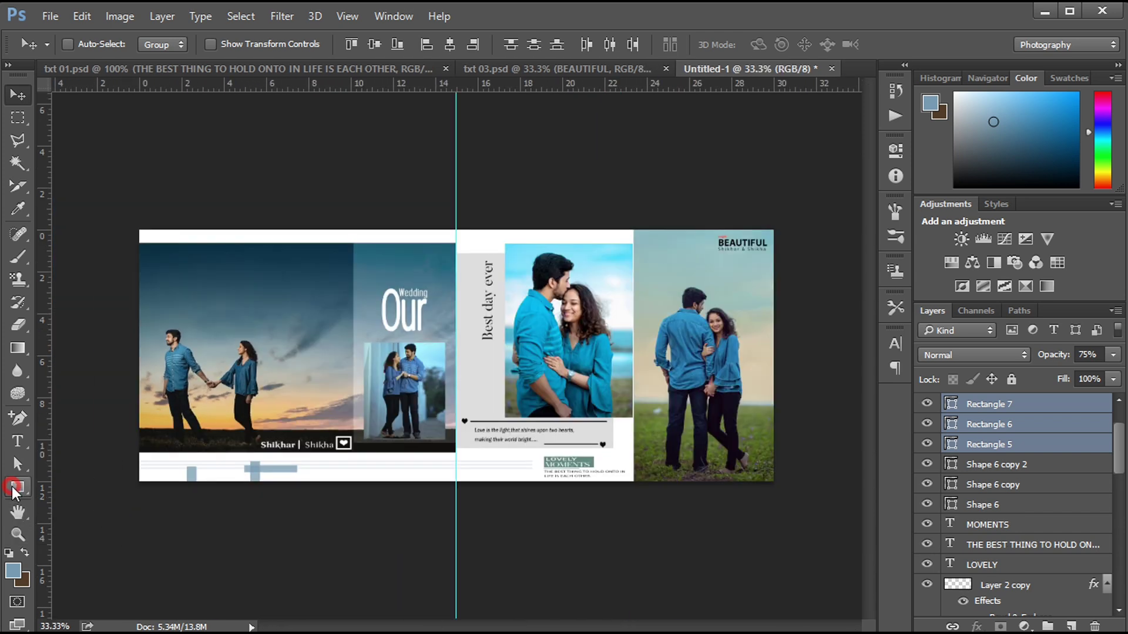
left_click(228, 329, "ctrl")
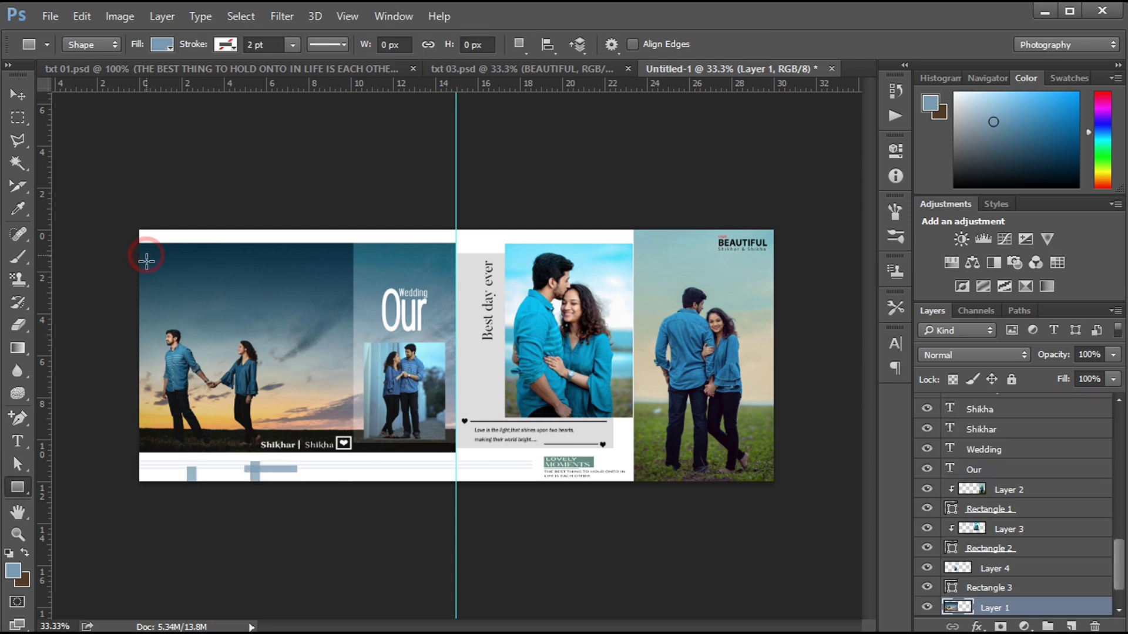
mouse_move(147, 255)
left_mouse_down()
mouse_move(344, 437)
mouse_move(340, 453)
left_mouse_up()
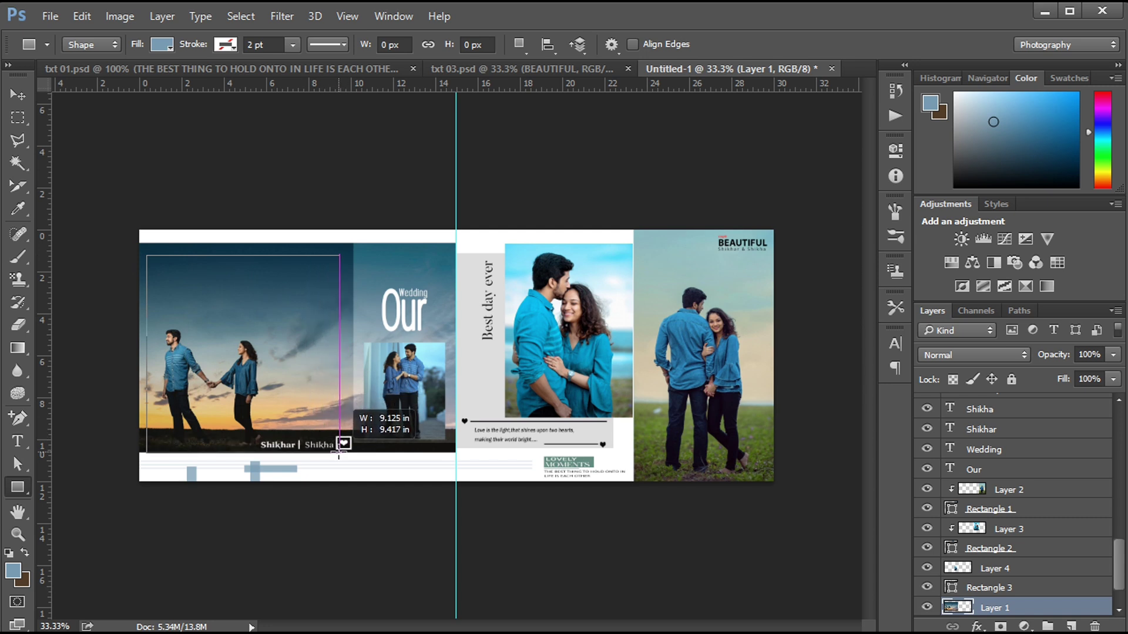
left_click(162, 45)
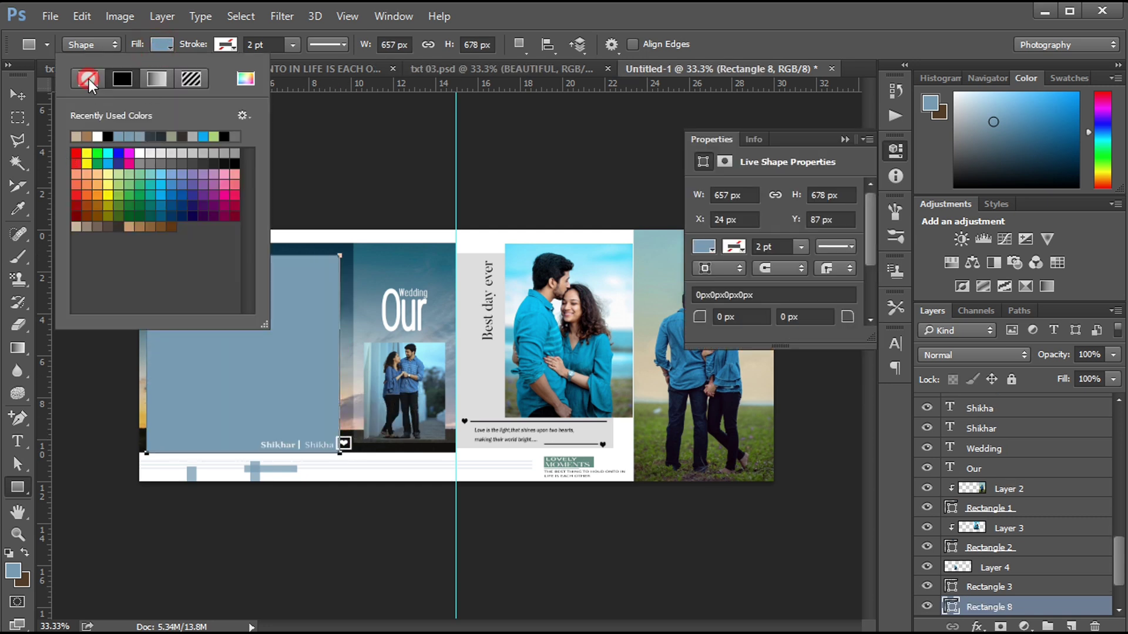
left_click(86, 78)
left_click(226, 45)
left_click(162, 136)
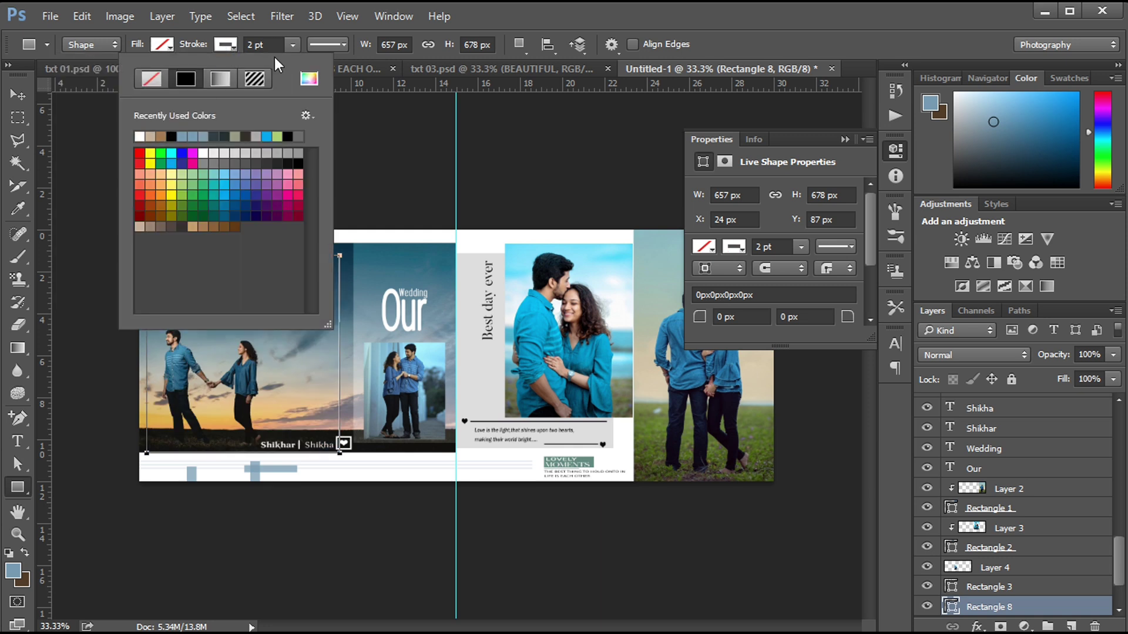
left_click(280, 45)
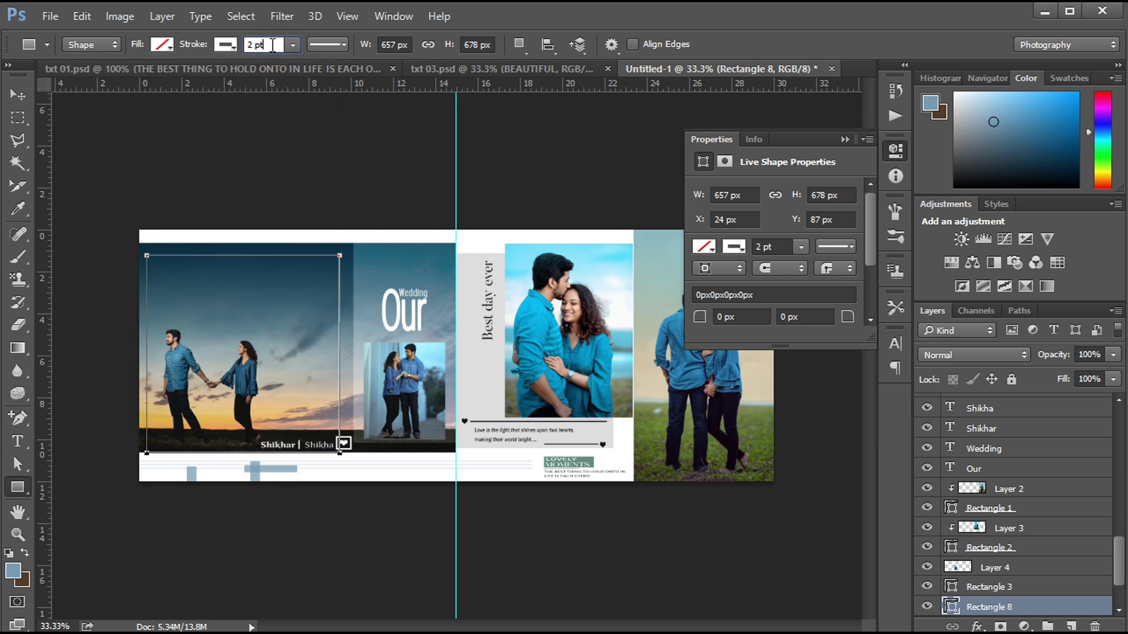
key("Return")
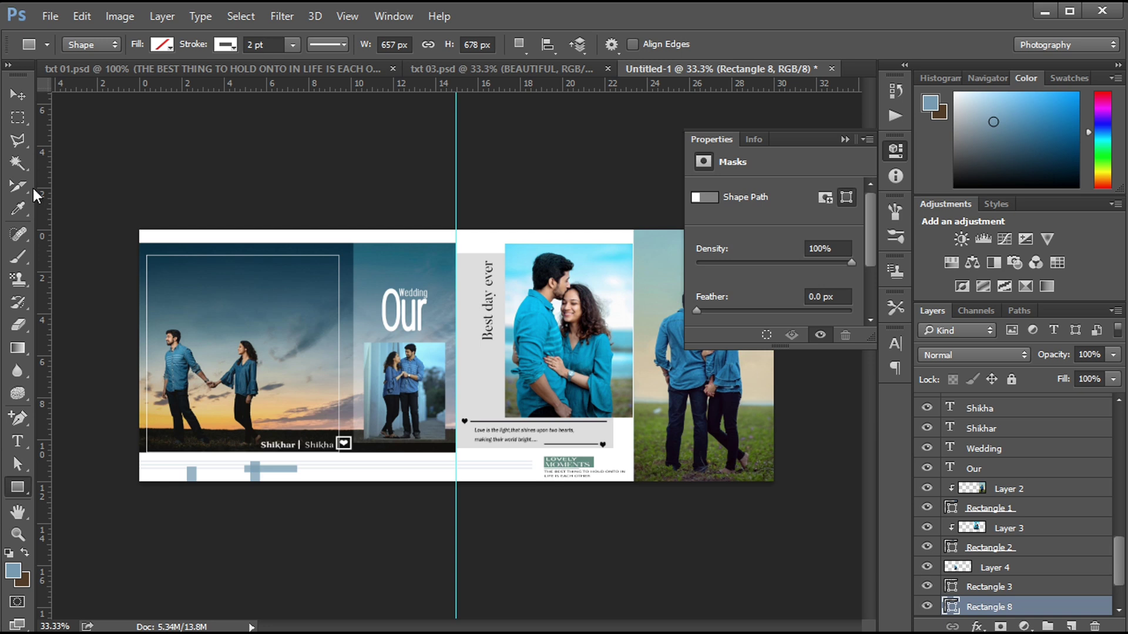
Step: Shift the couple's names caption slightly left and up on the sunset photo
key("v")
left_click(320, 446, "ctrl")
left_click_drag(321, 446, 305, 445)
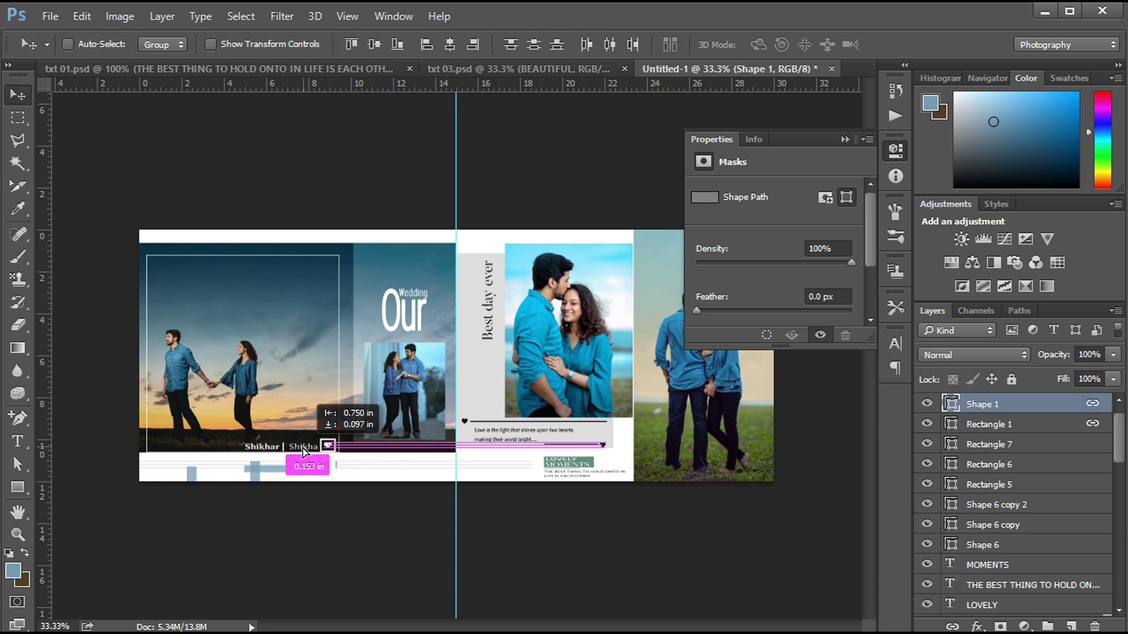
key("shift+Up")
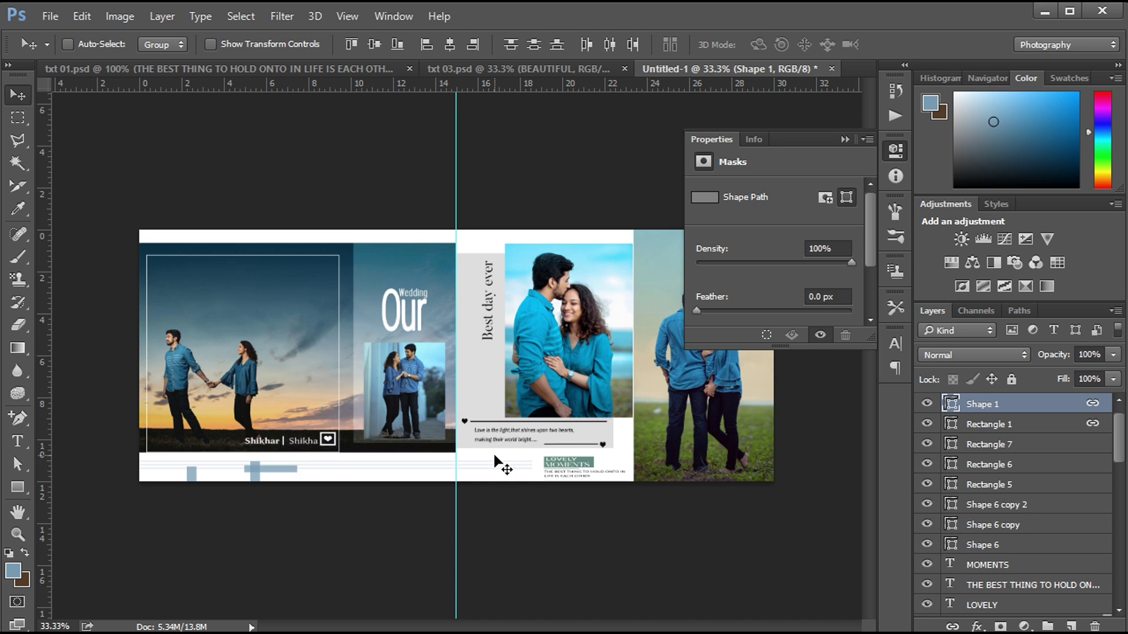
key("shift+Up")
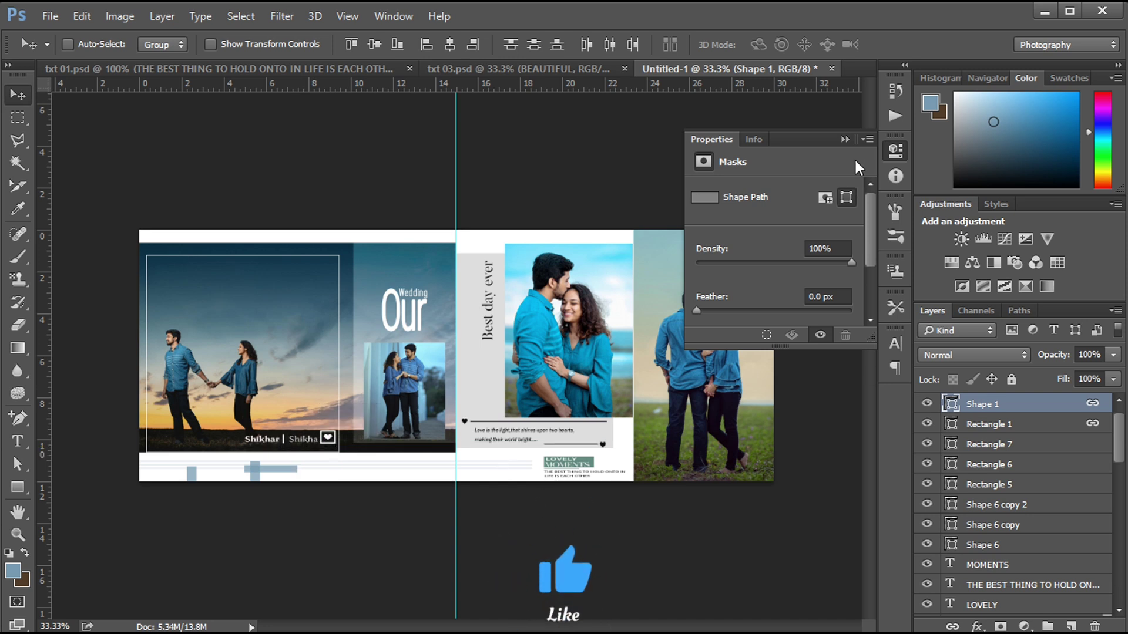
left_click(845, 139)
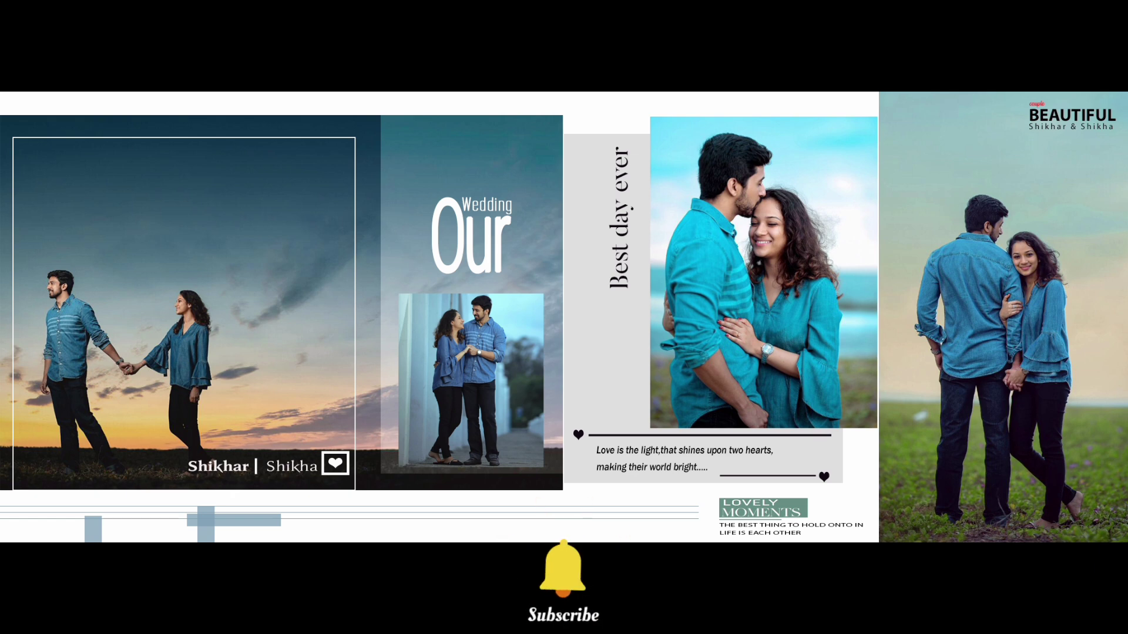